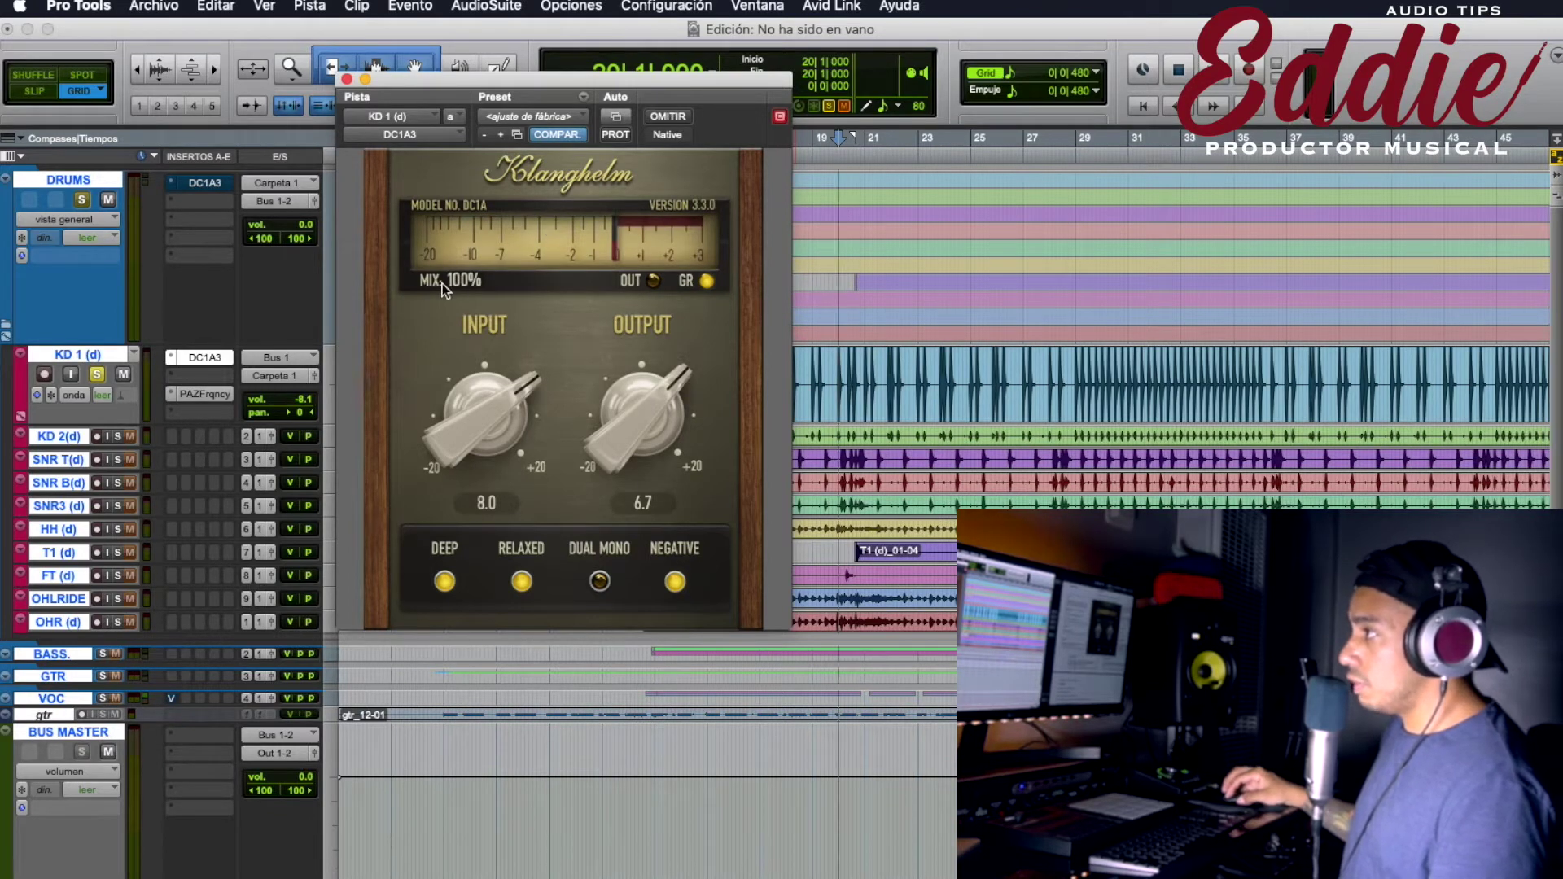
Sweep the mix amount of the KD 1 compressor, settle on 99%, and set its meter to gain reduction
mouse_move(455, 282)
left_mouse_down()
mouse_move(456, 407)
mouse_move(459, 265)
left_mouse_up()
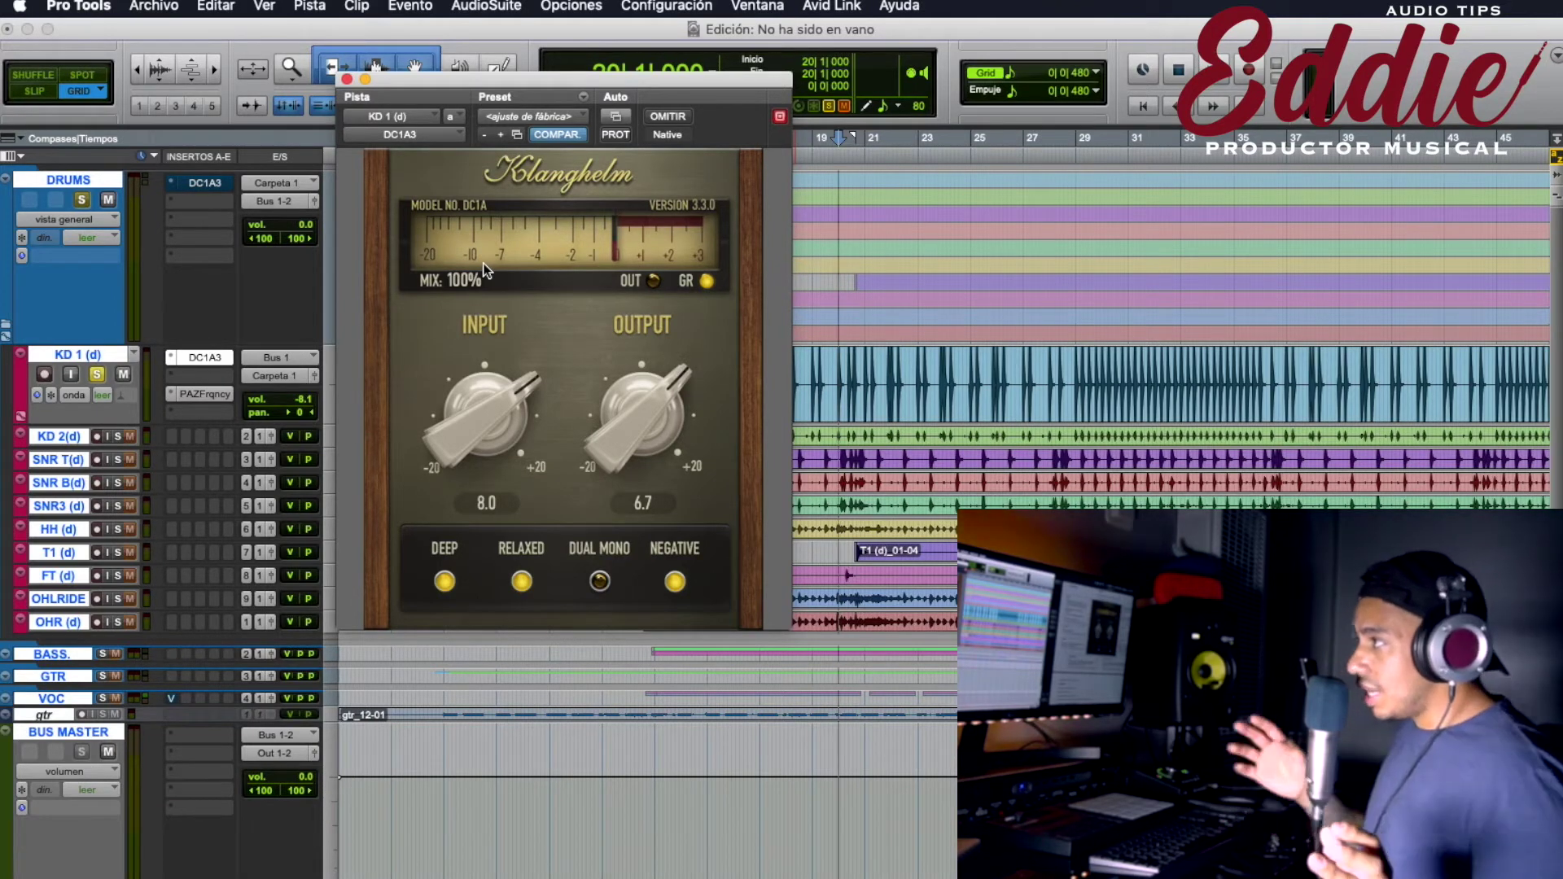
left_click_drag(473, 277, 459, 97)
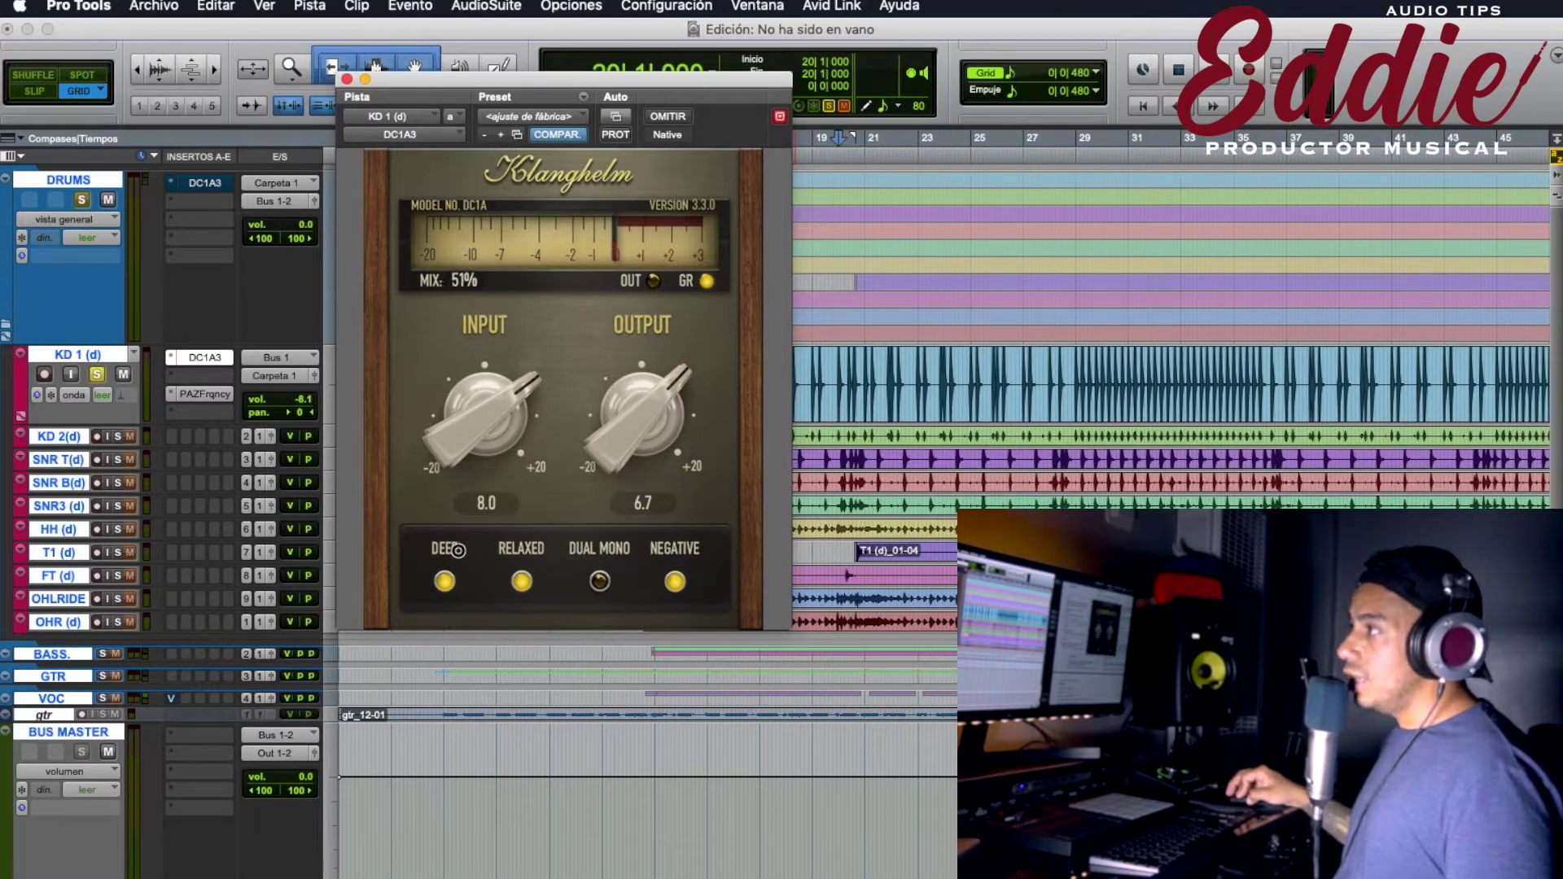
left_click_drag(448, 276, 466, 272)
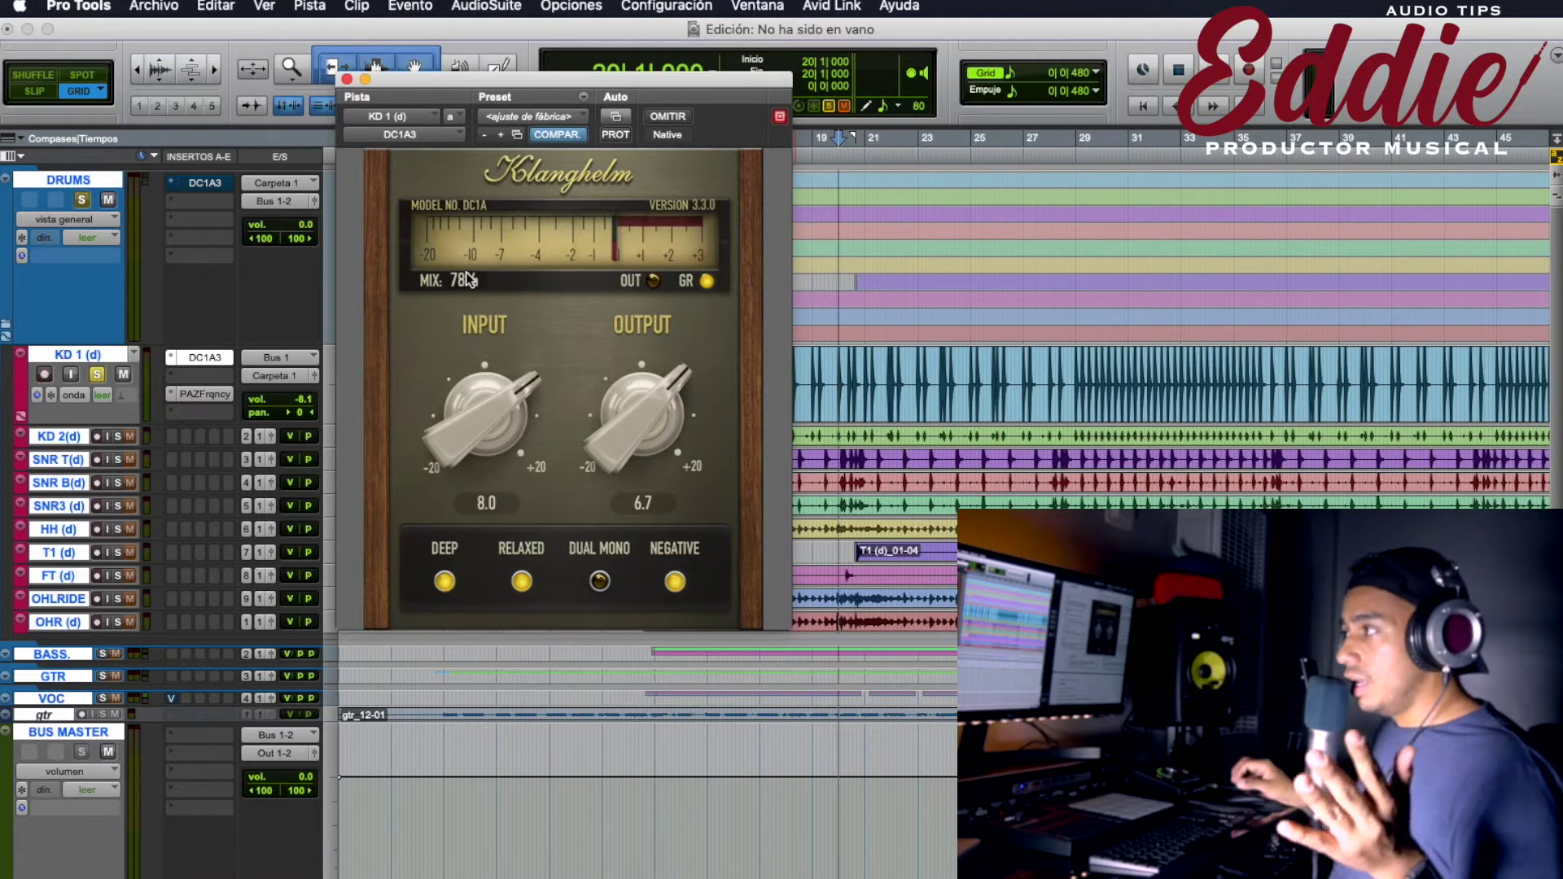
left_click_drag(464, 279, 468, 164)
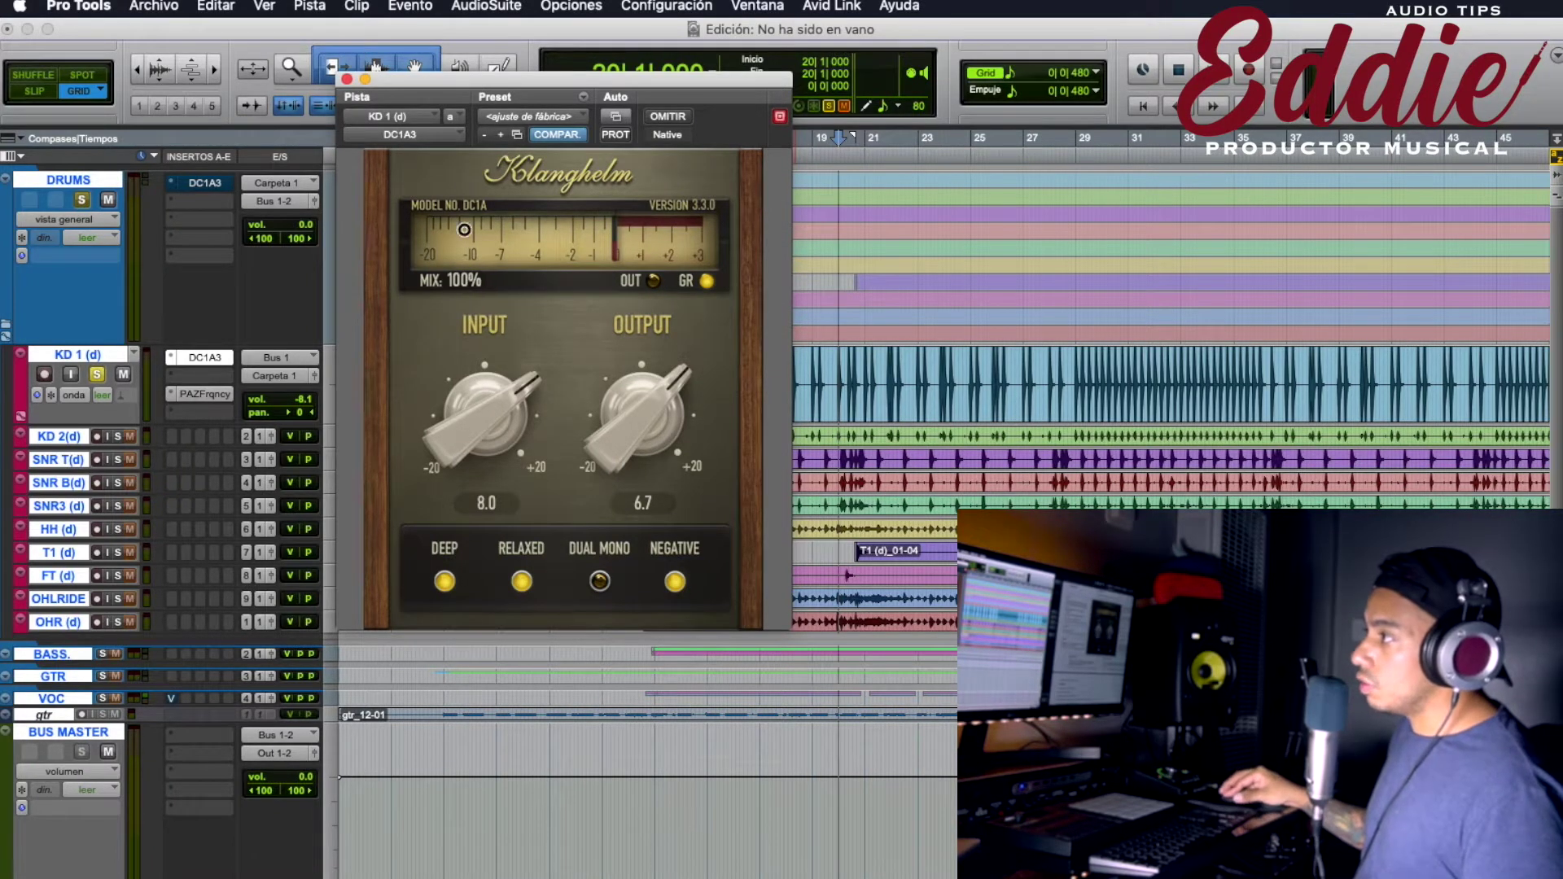
left_click_drag(464, 279, 464, 798)
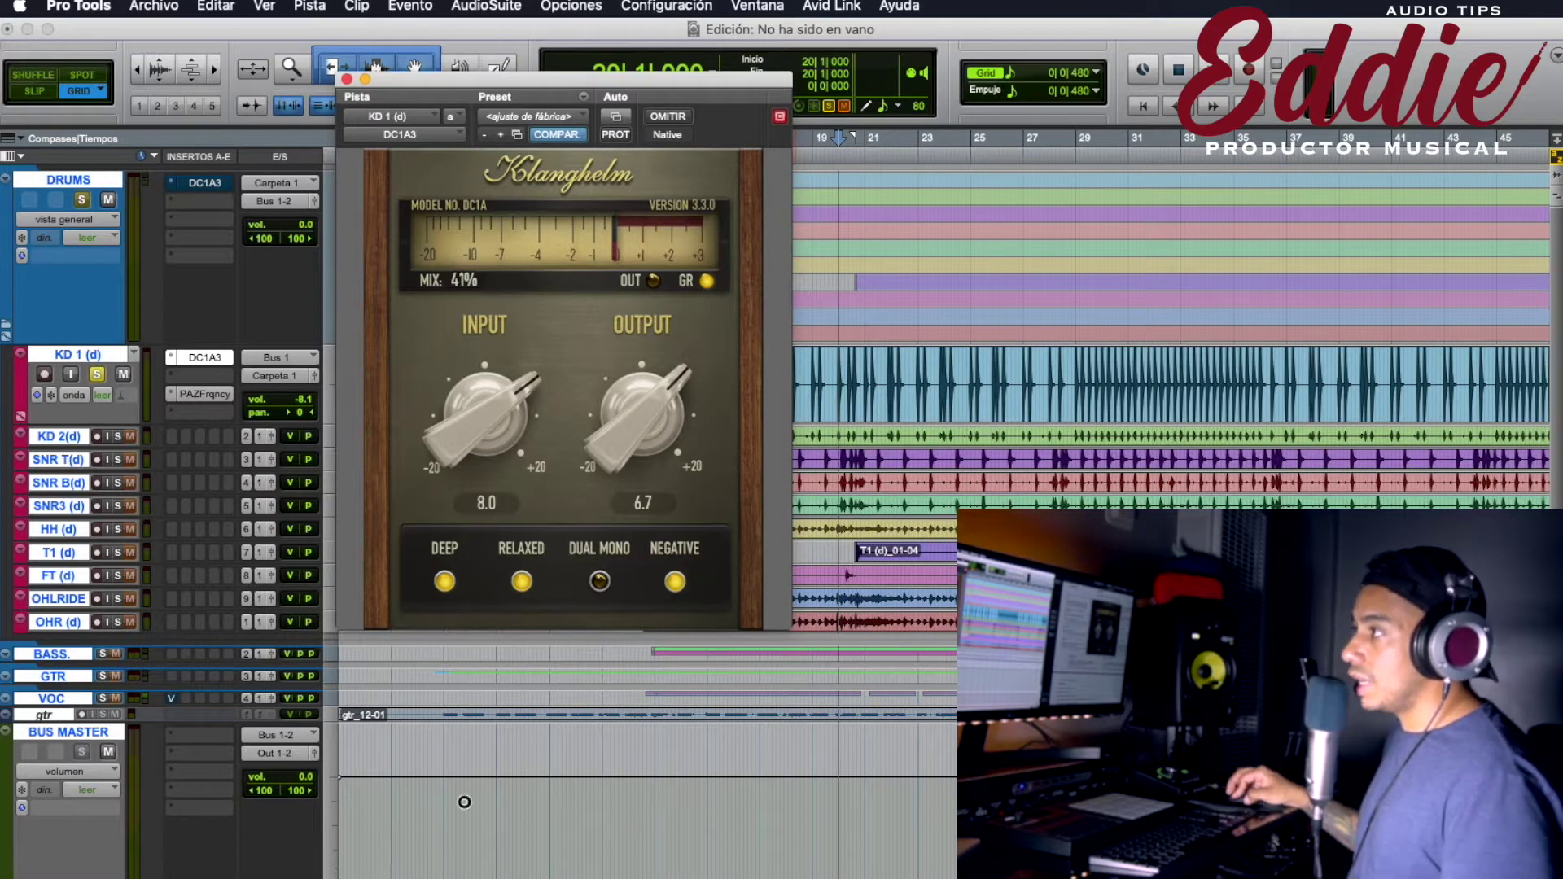
left_click_drag(449, 182, 465, 294)
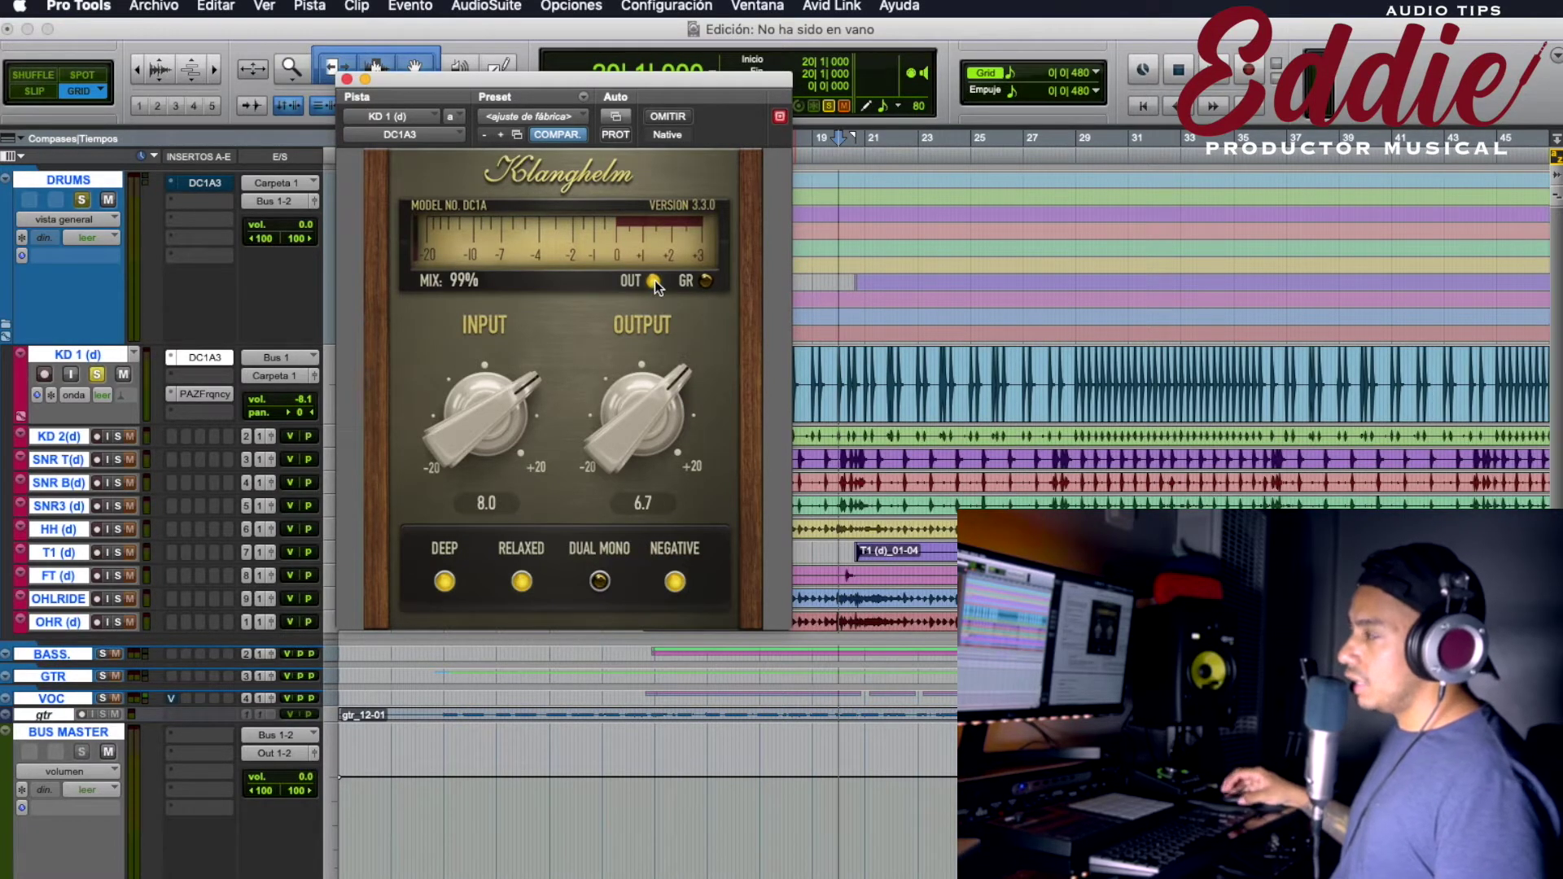
left_click(704, 282)
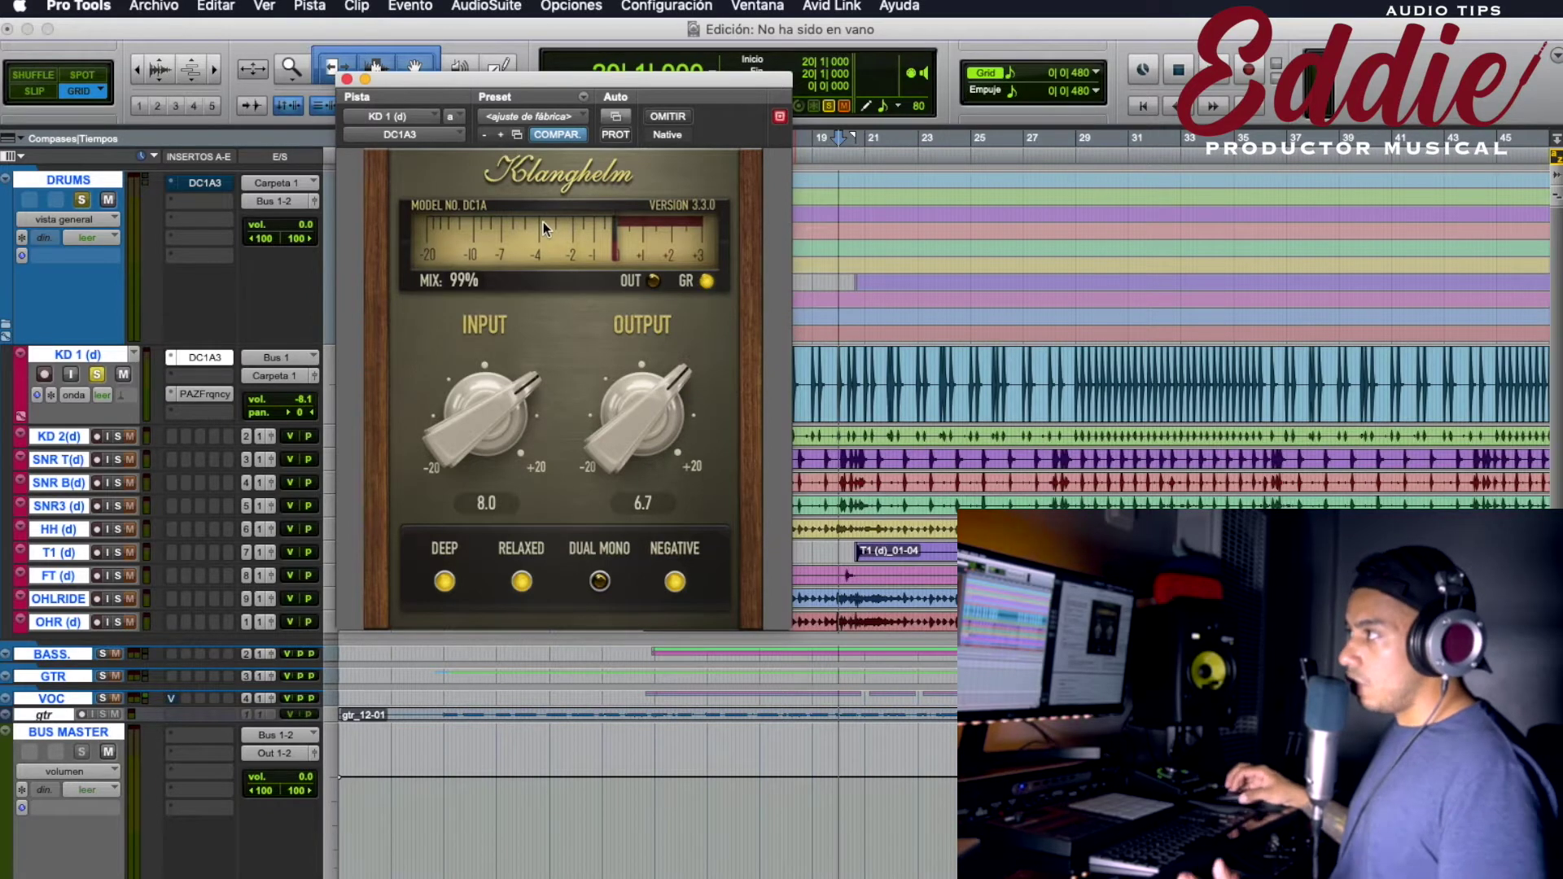
Set the KD 1 compressor's input to 7.5 and its output to 2.6
left_click_drag(500, 383, 464, 499)
mouse_move(485, 401)
left_mouse_down()
mouse_move(484, 358)
mouse_move(483, 395)
mouse_move(485, 382)
left_mouse_up()
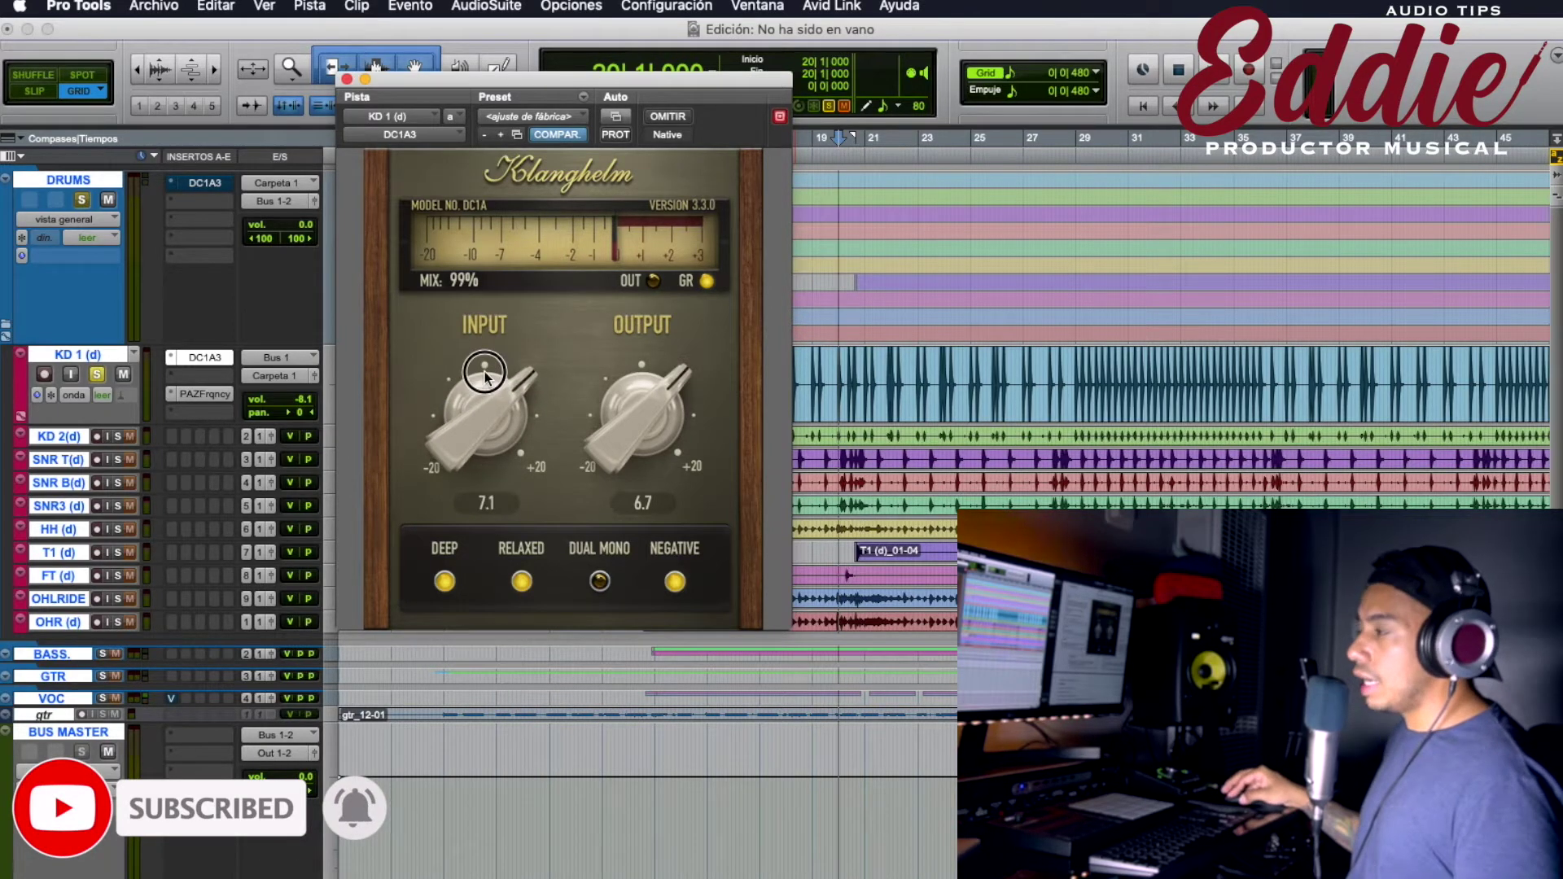
left_click_drag(641, 403, 626, 522)
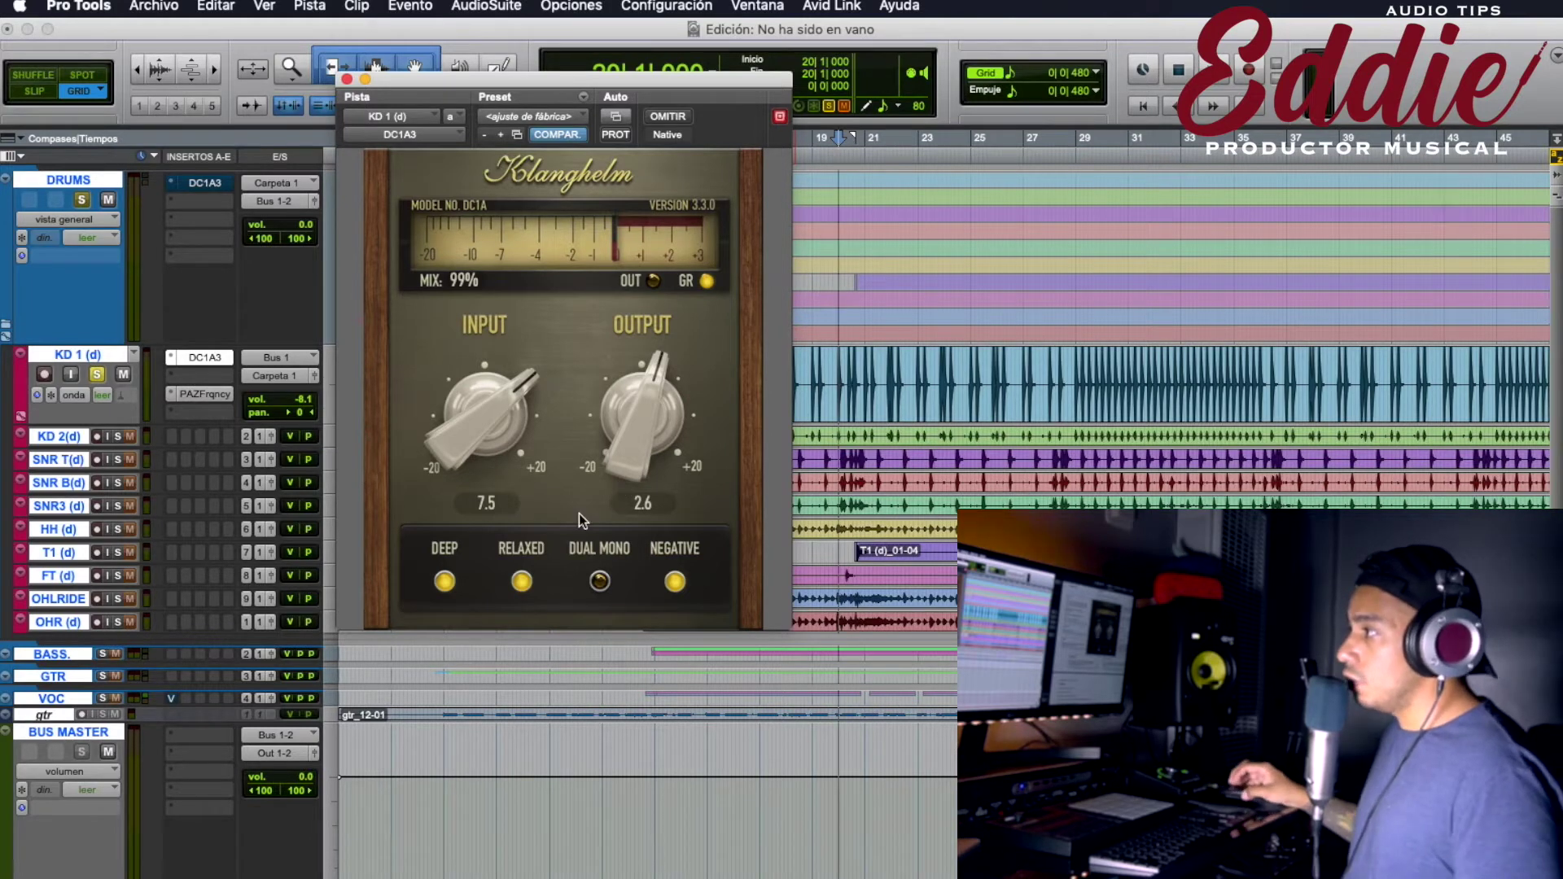
Turn off Negative on the KD 1 compressor and try Dual Mono on and off
left_click(447, 584)
left_click(600, 581)
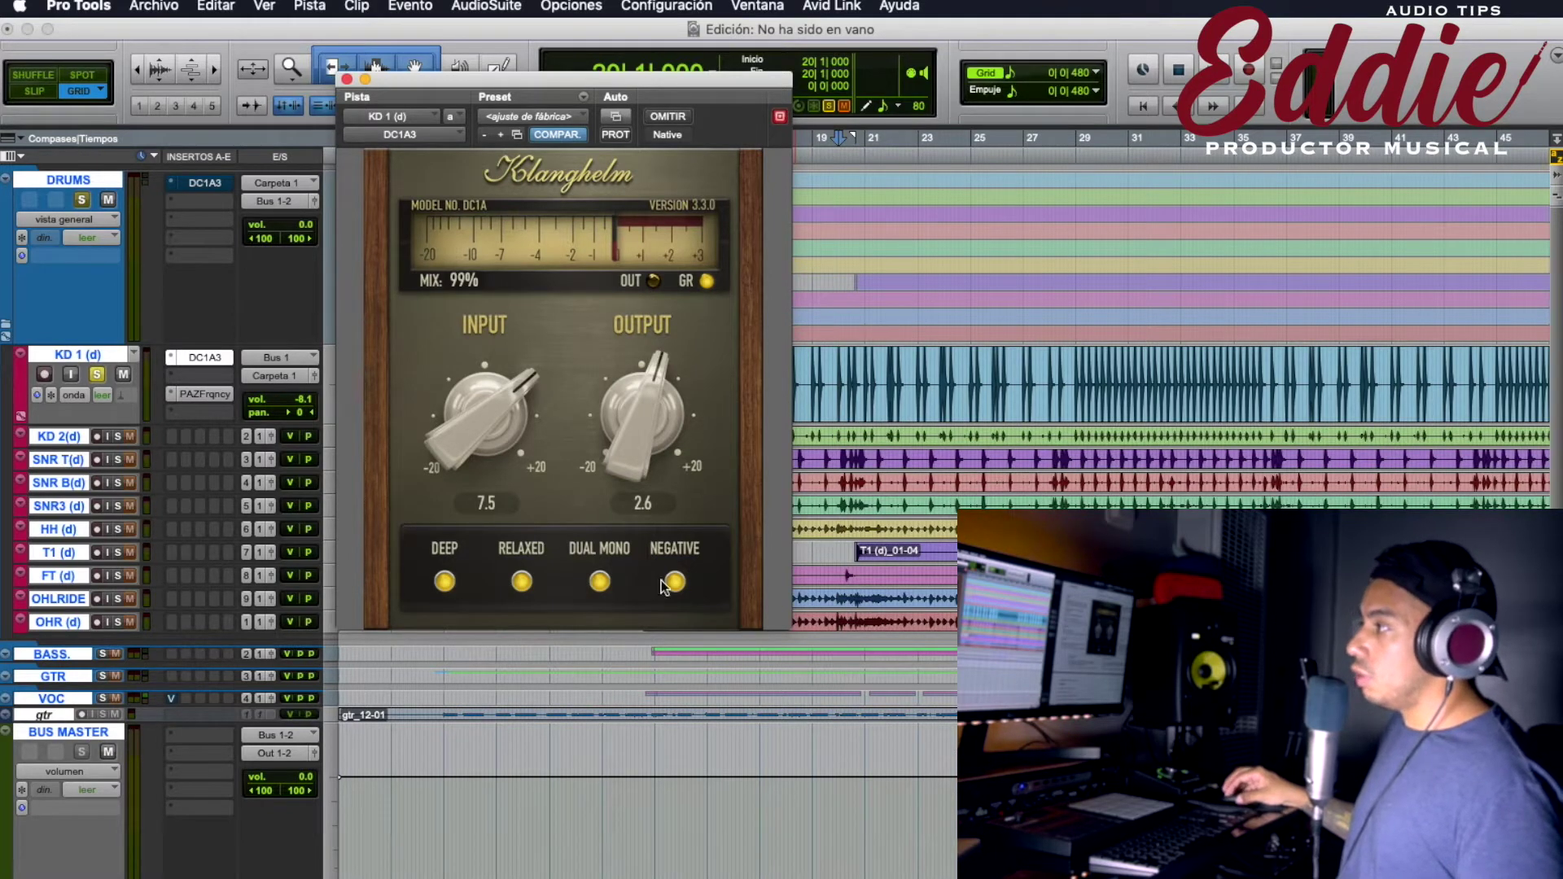
left_click(680, 582)
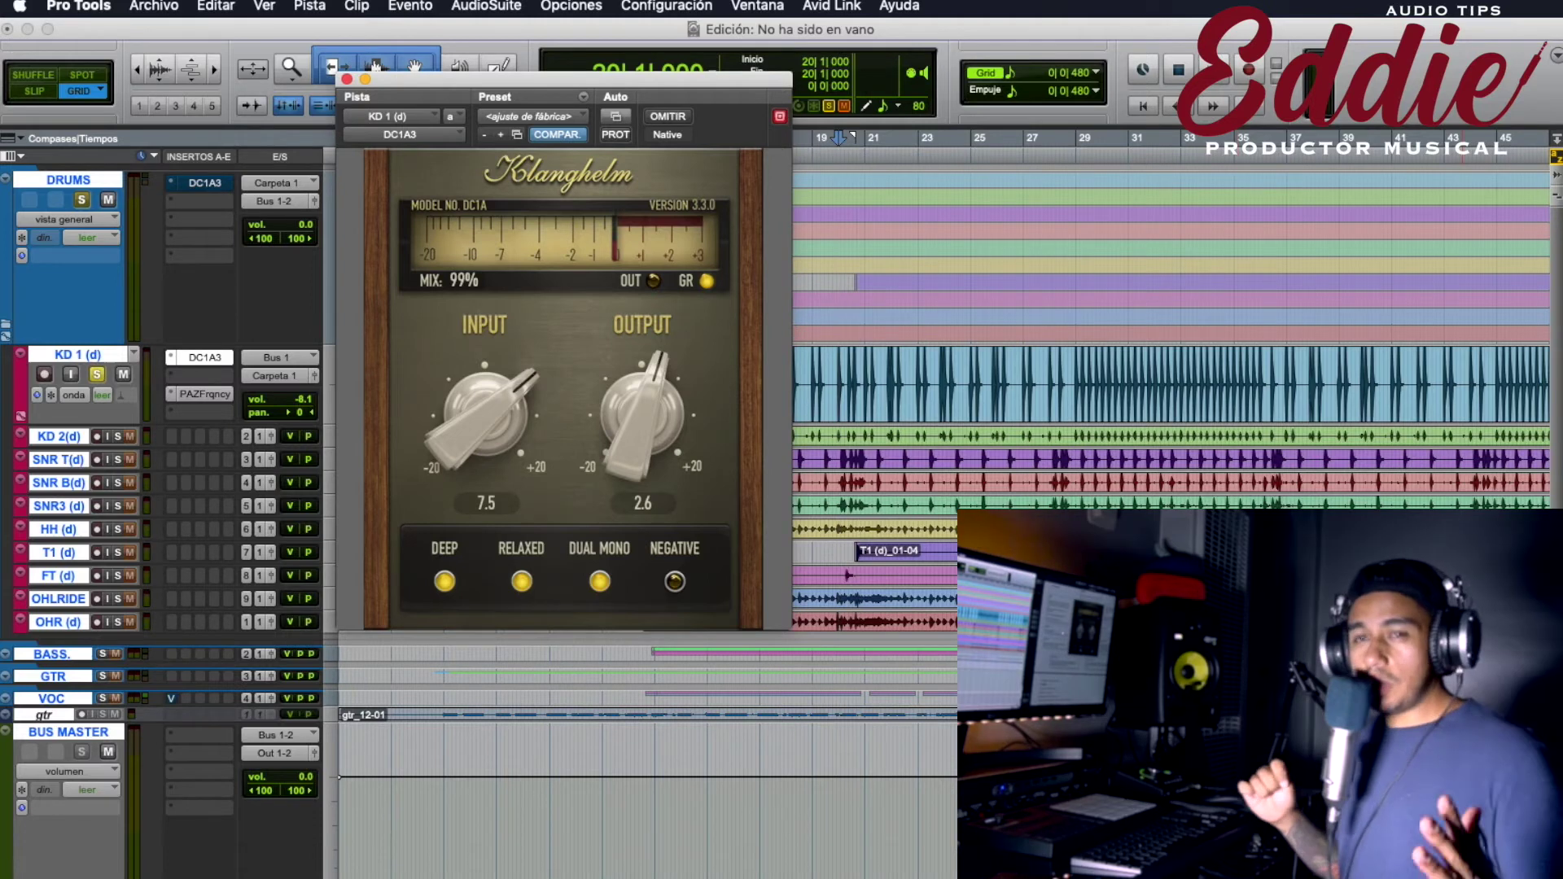
left_click(598, 589)
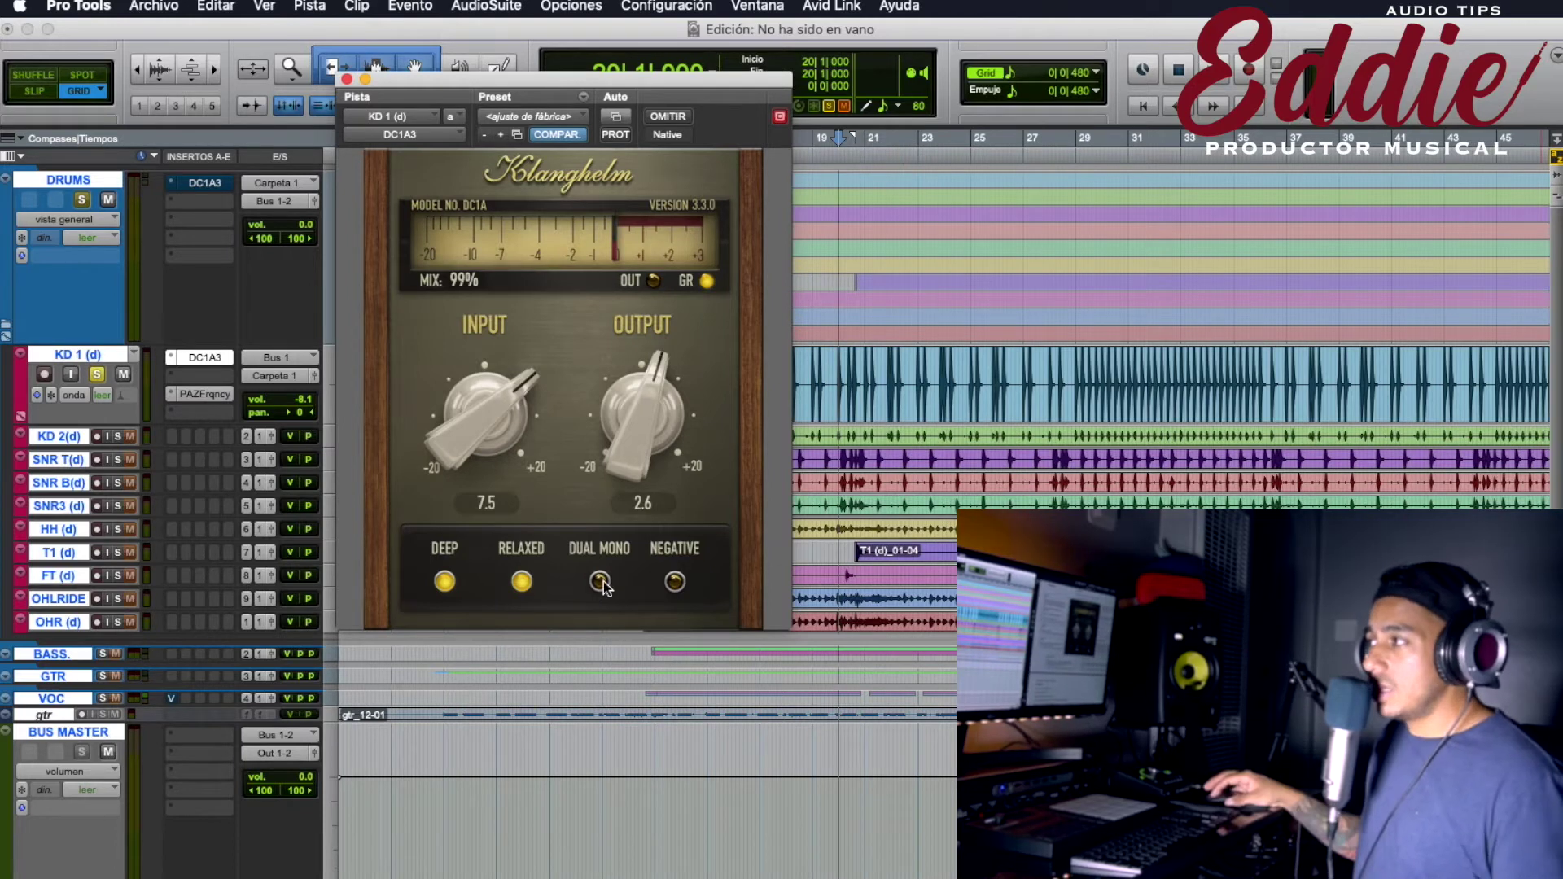
left_click(602, 580)
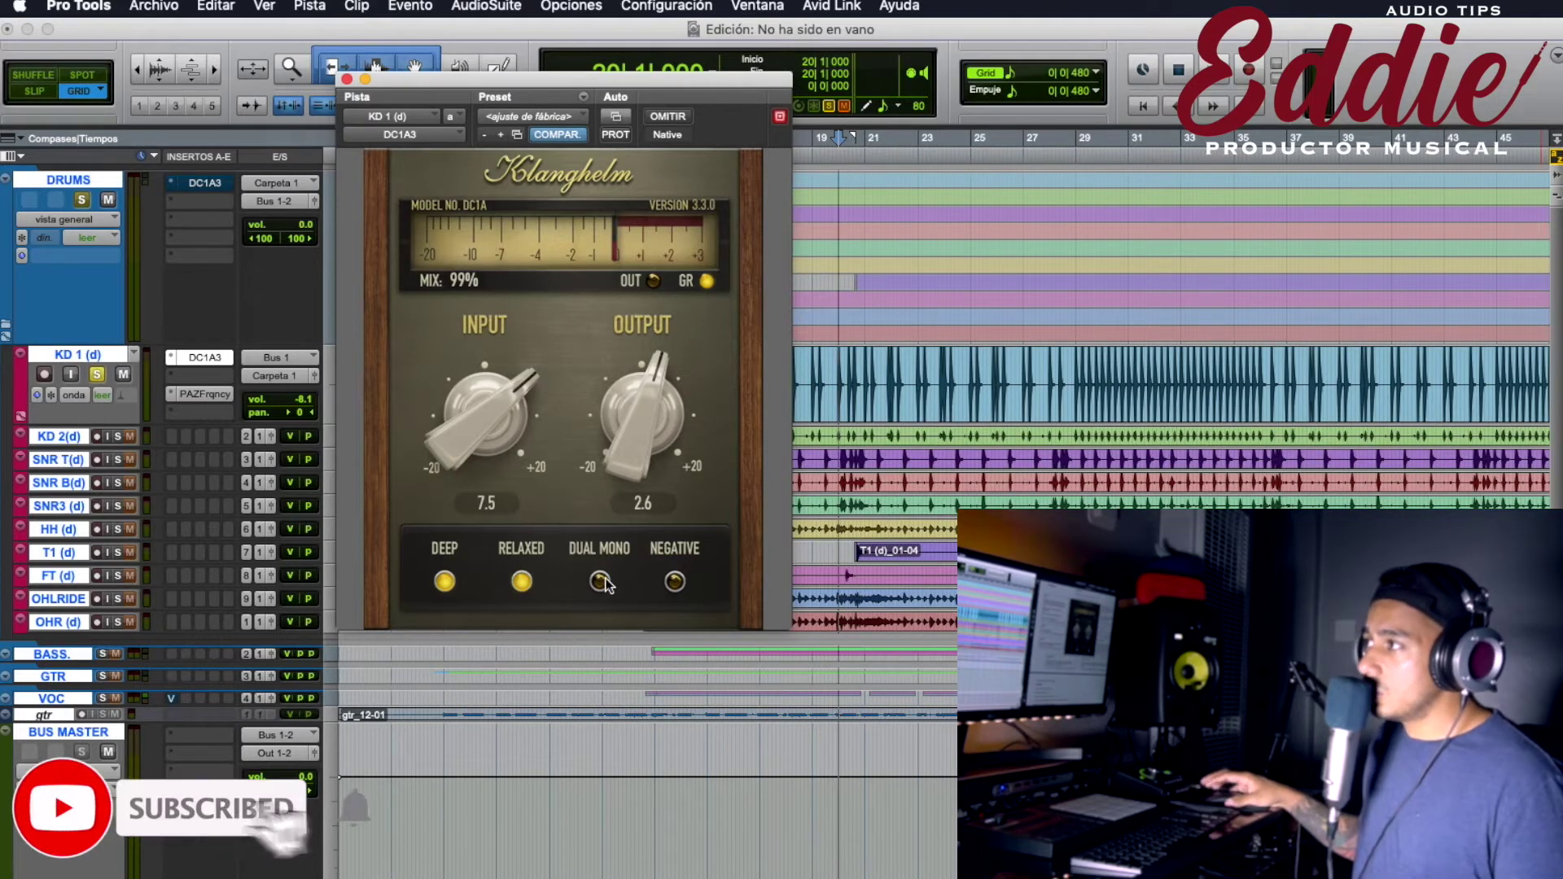
key("super+Tab")
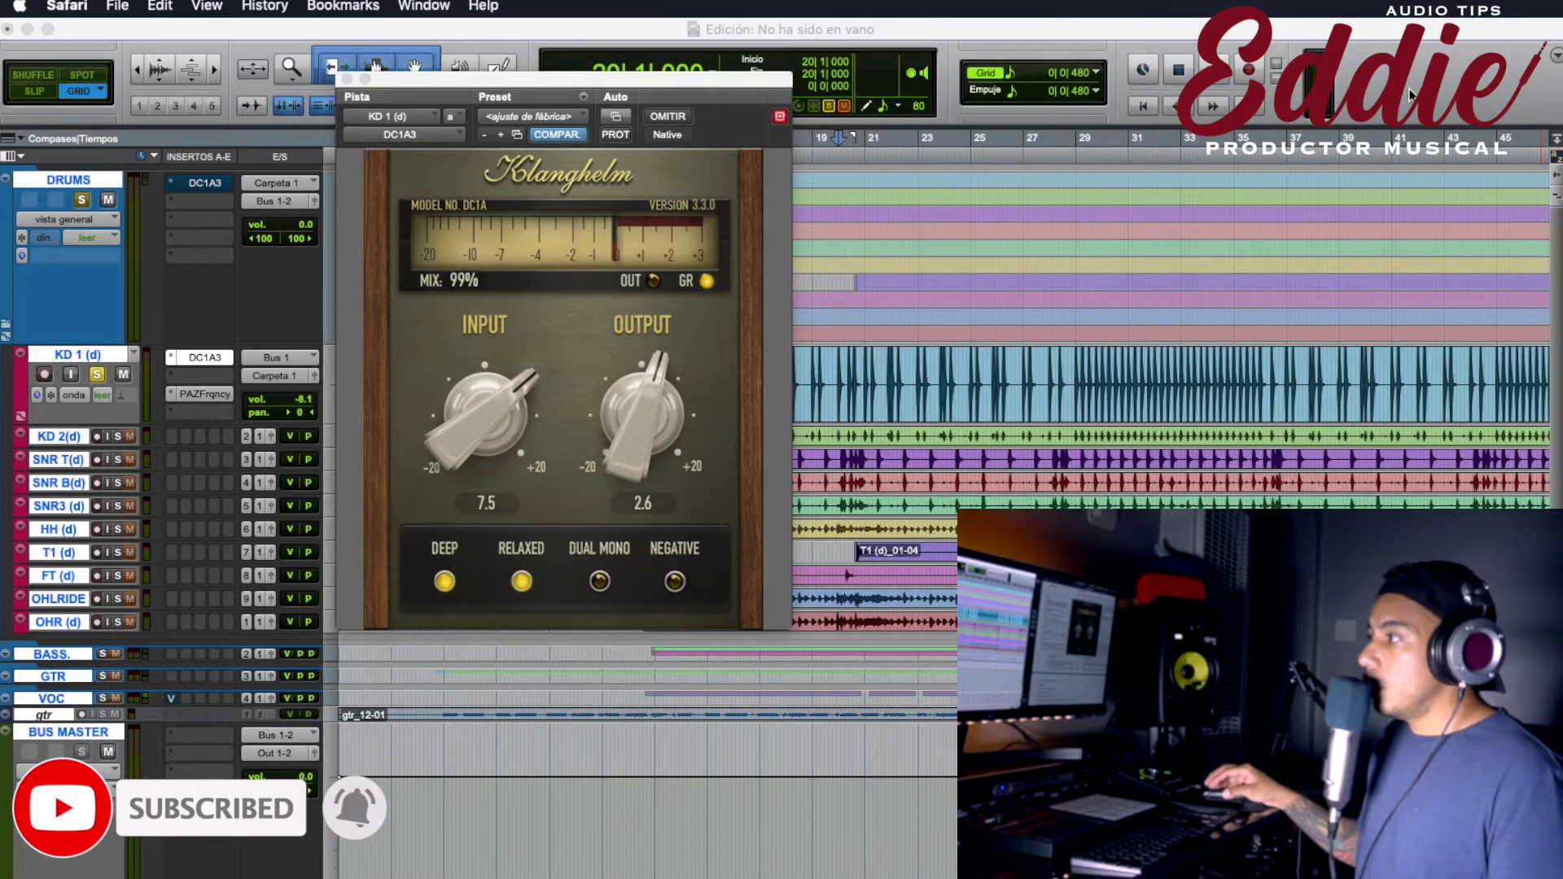
left_click(684, 592)
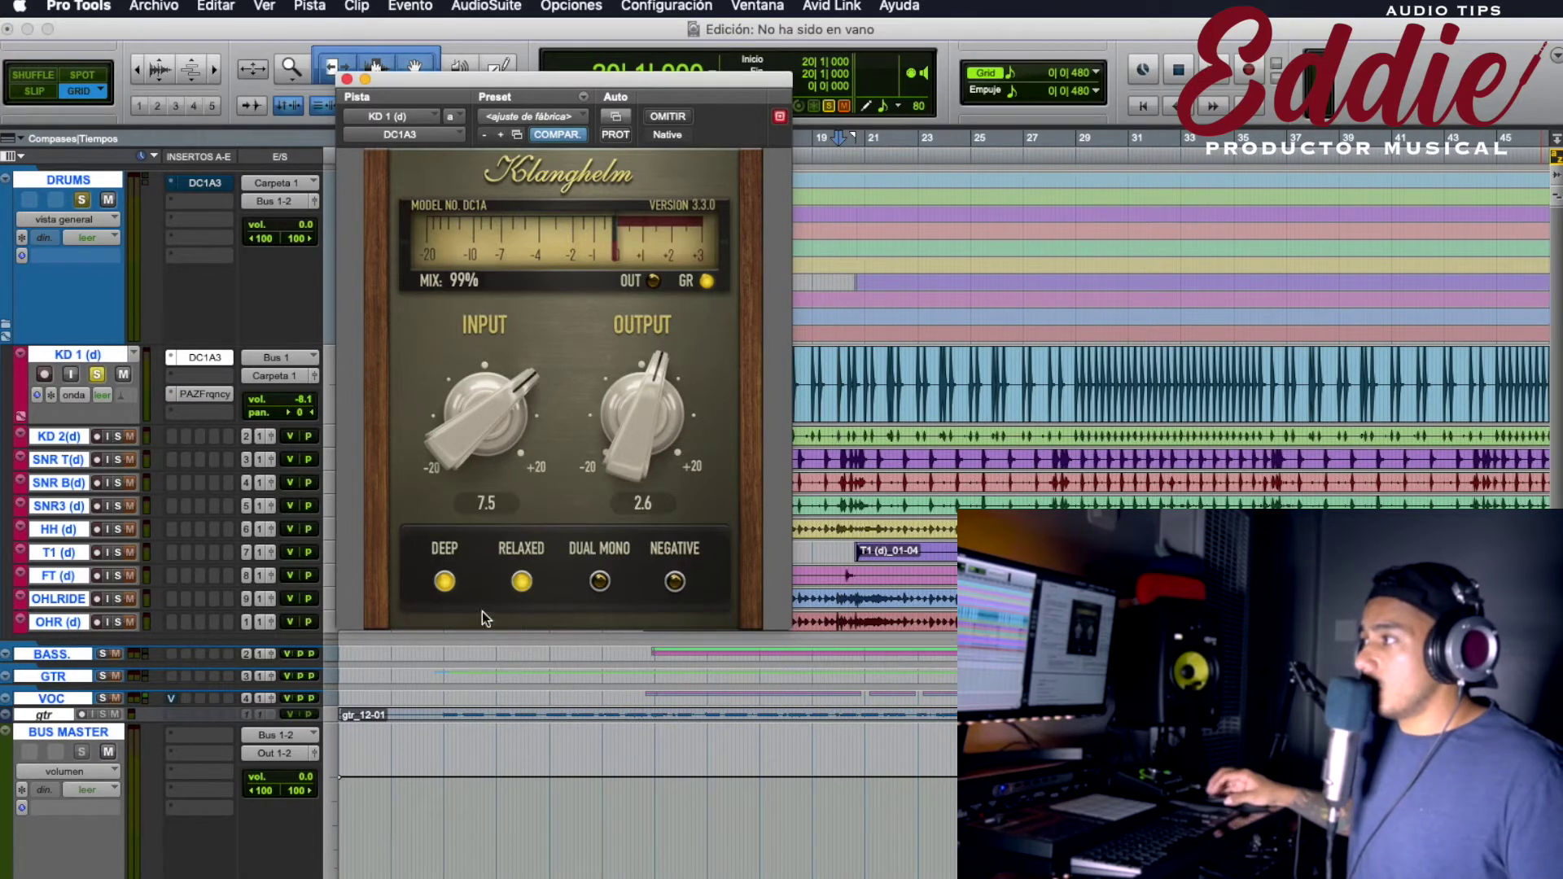
Toggle the KD 1 compressor's mode switches and leave Deep, Relaxed, Dual Mono and Negative all off
left_click(521, 581)
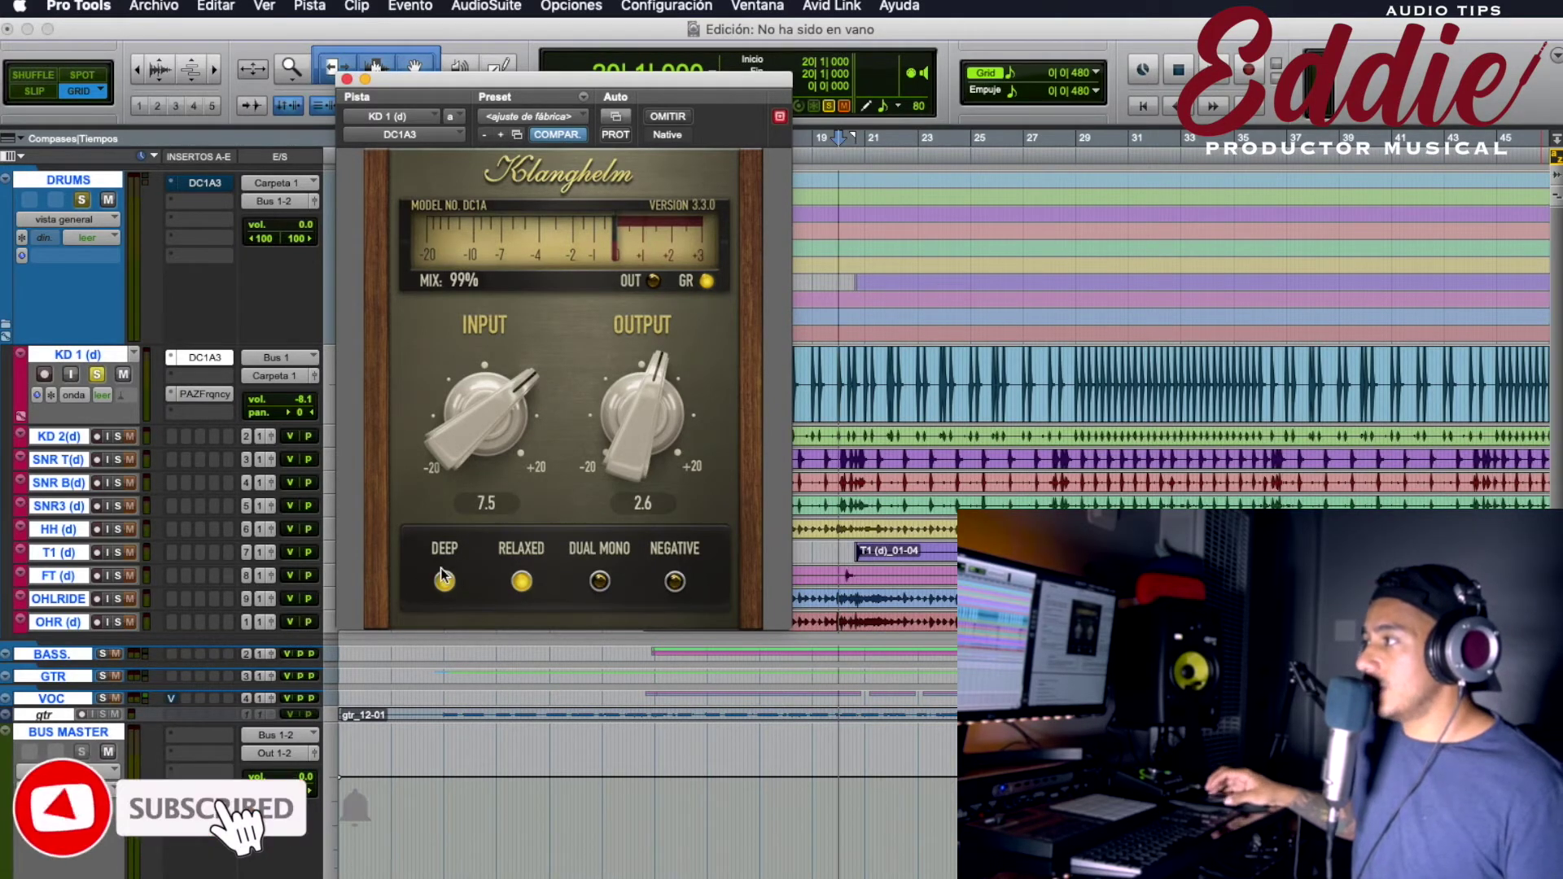
left_click(600, 582)
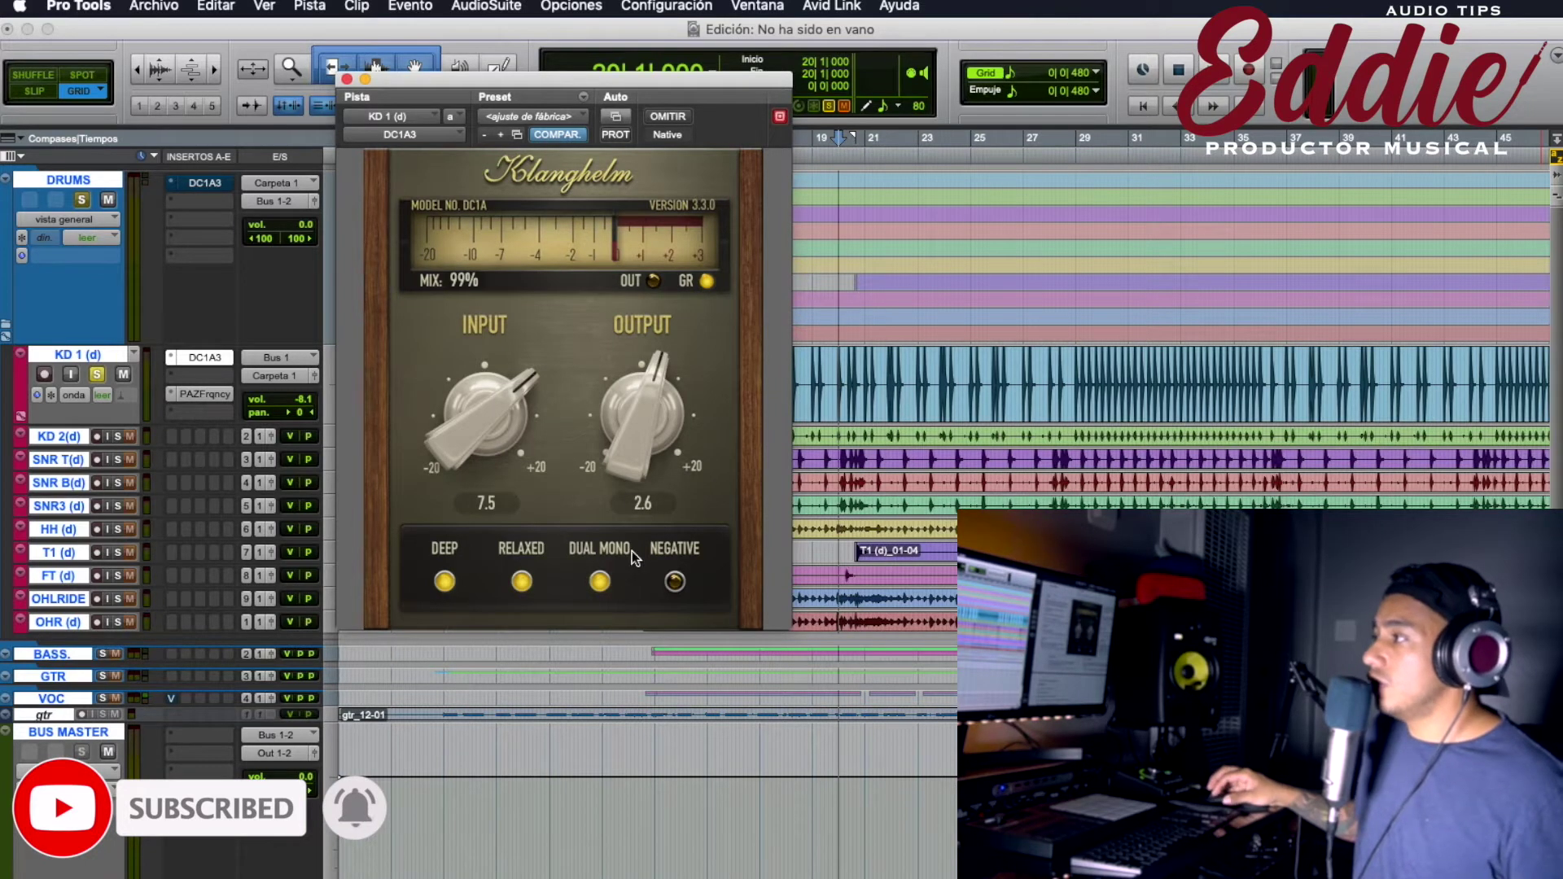
left_click(675, 581)
left_click(600, 581)
left_click(521, 583)
left_click(445, 581)
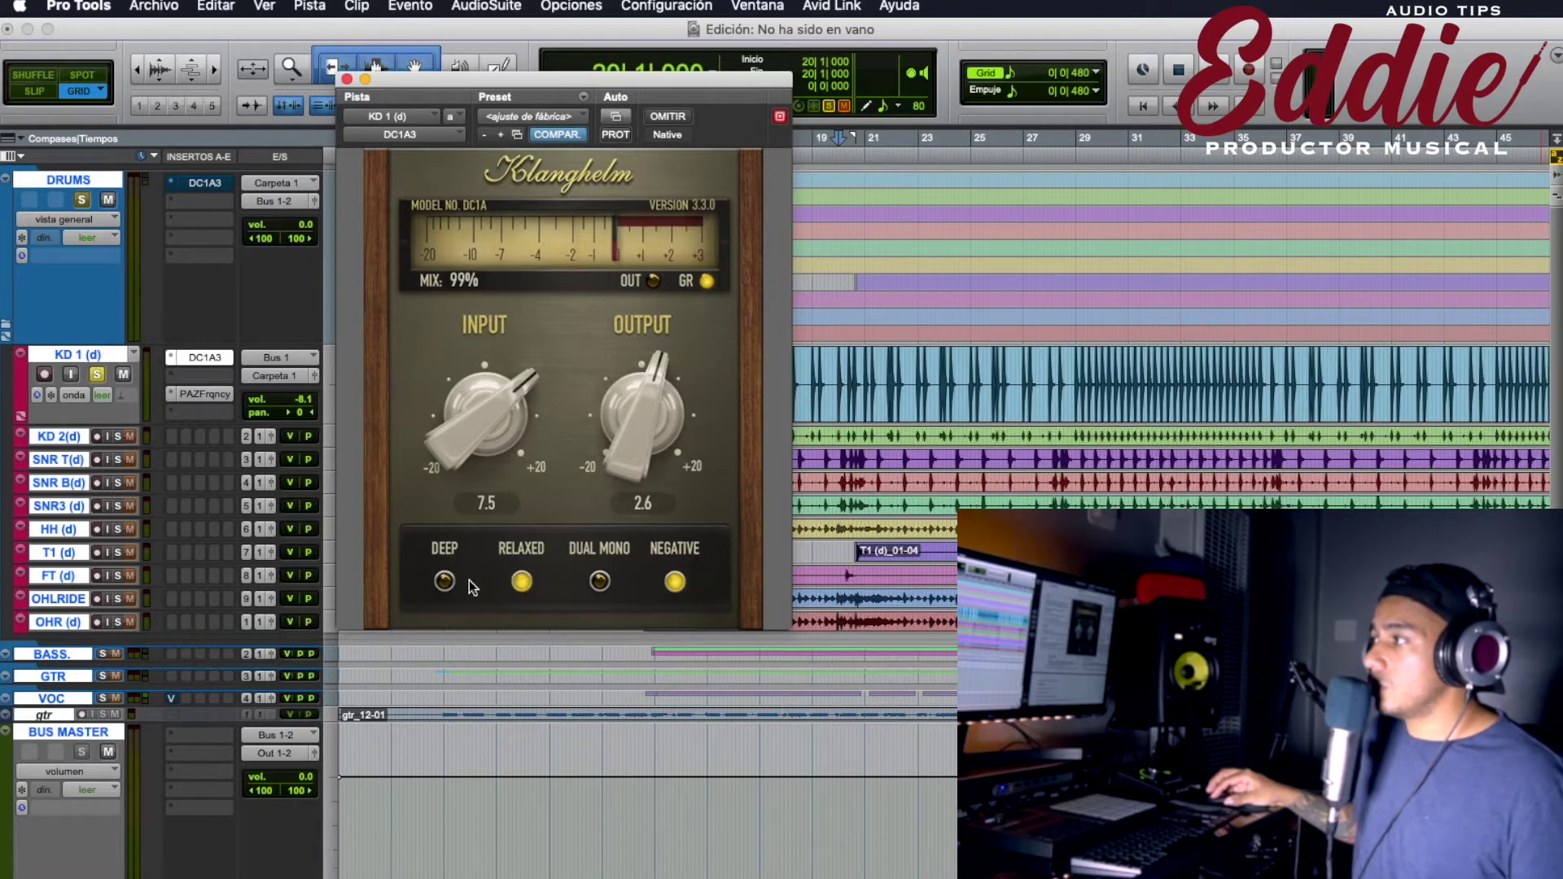
left_click(521, 581)
left_click(672, 581)
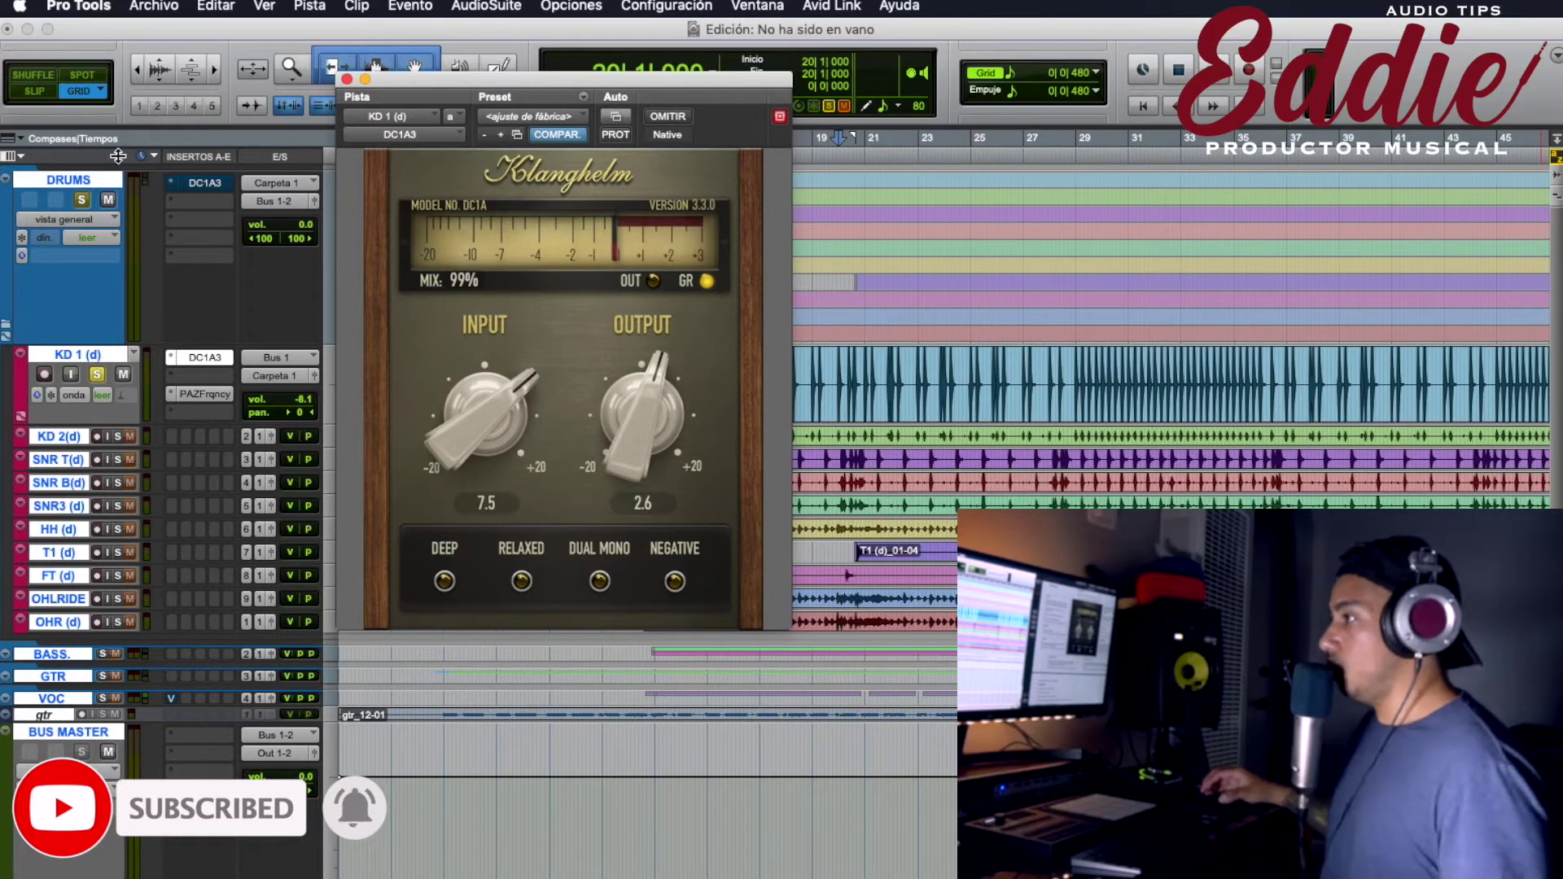
Close the KD 1 compressor, open the DC1A3 insert on the DRUMS track, and move its window clear of the transport display
left_click(347, 80)
left_click(215, 184)
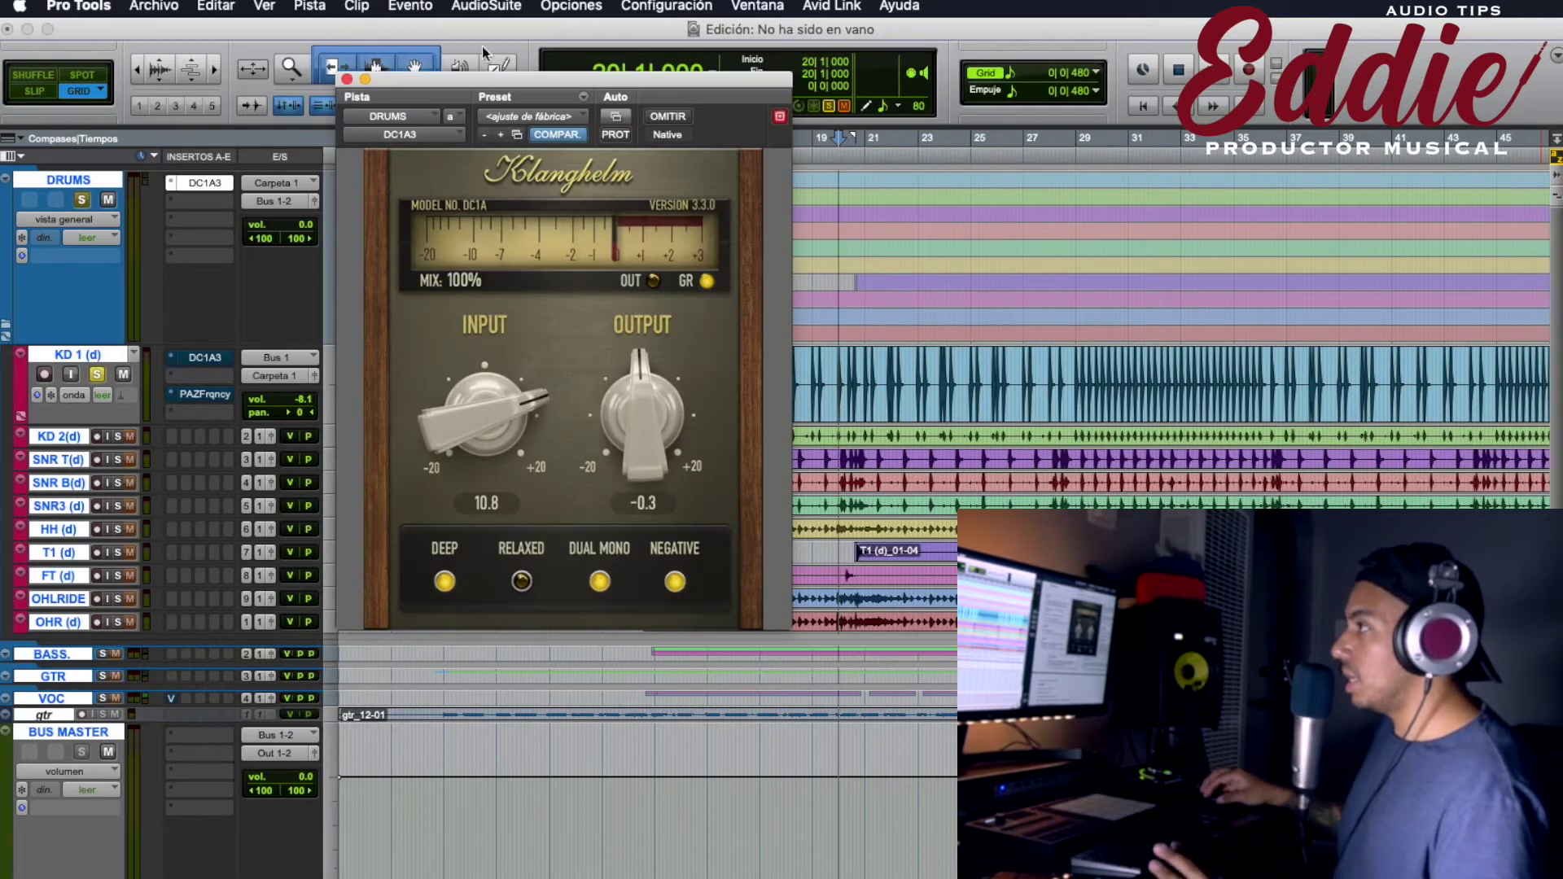
left_click_drag(480, 80, 355, 276)
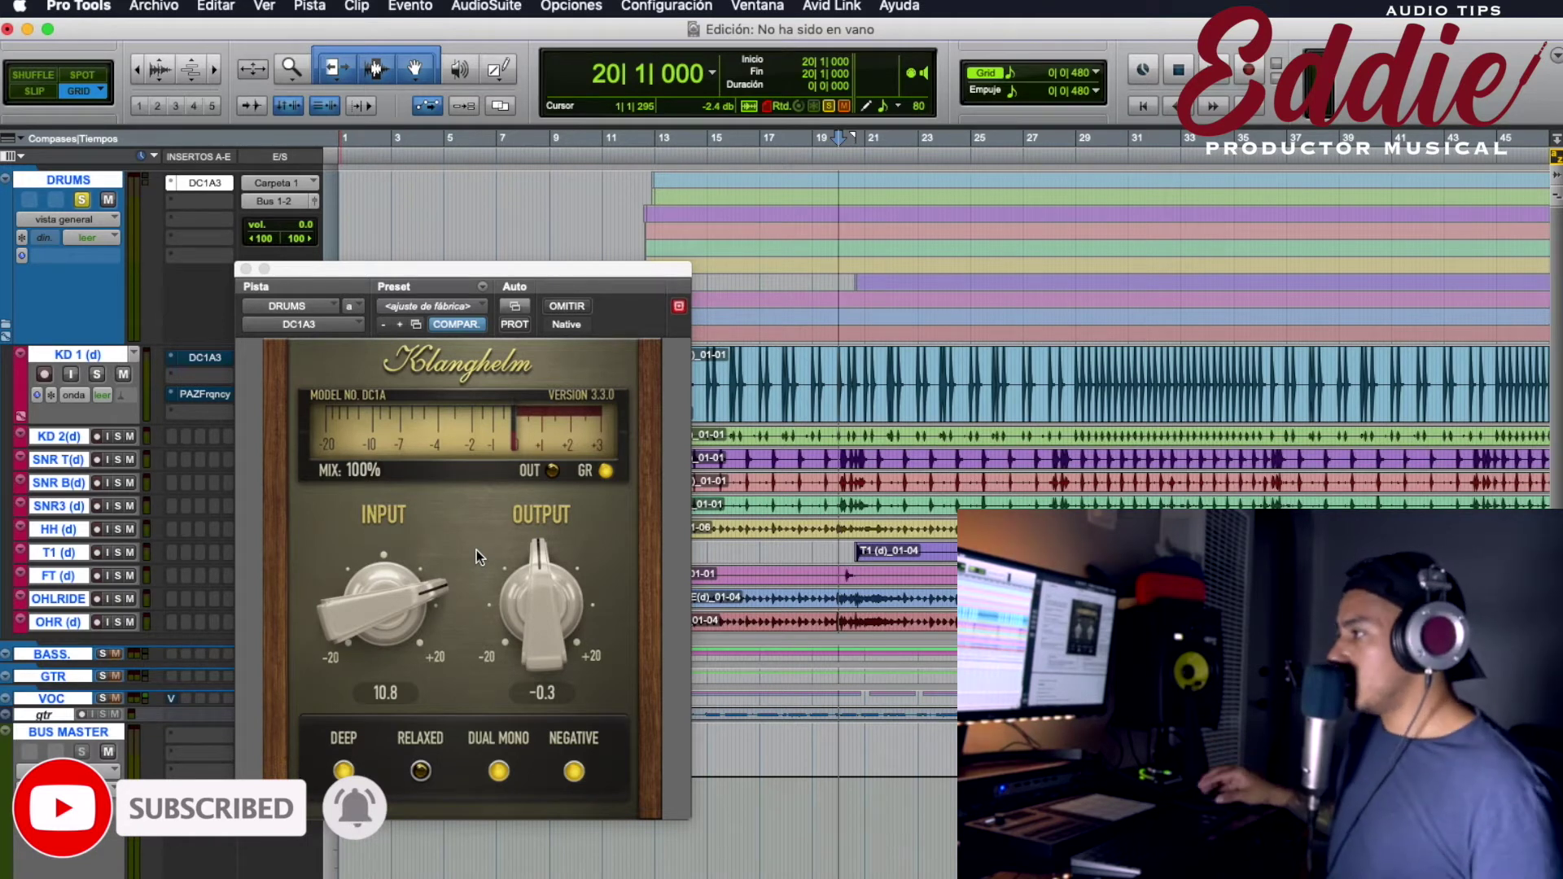
Turn off Dual Mono and Negative on the DRUMS compressor and play the session from 15|3|000
left_click(720, 140)
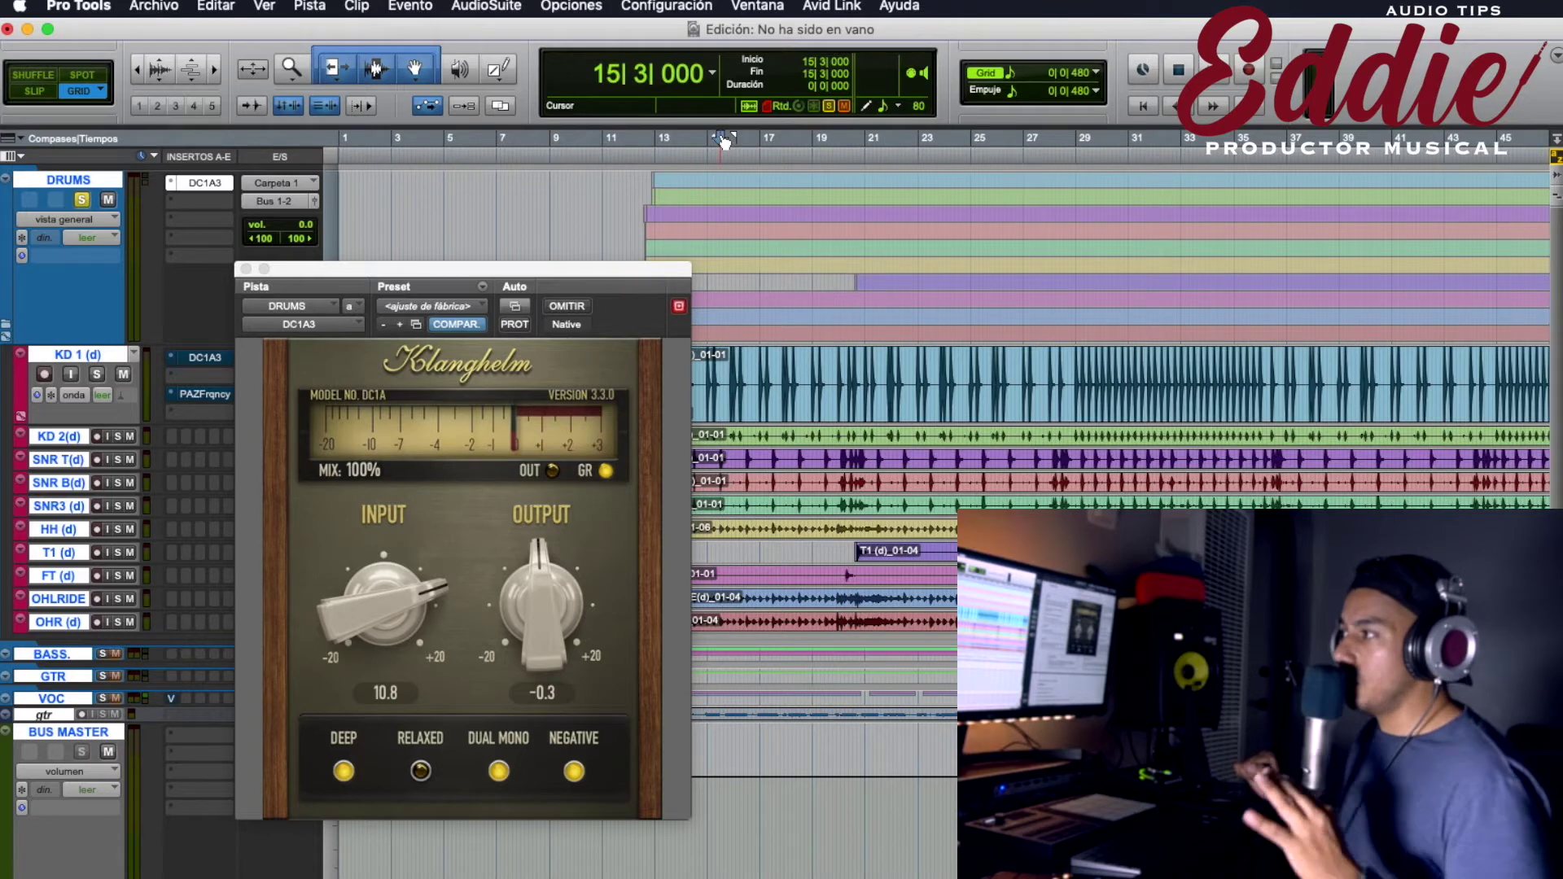
left_click(499, 770)
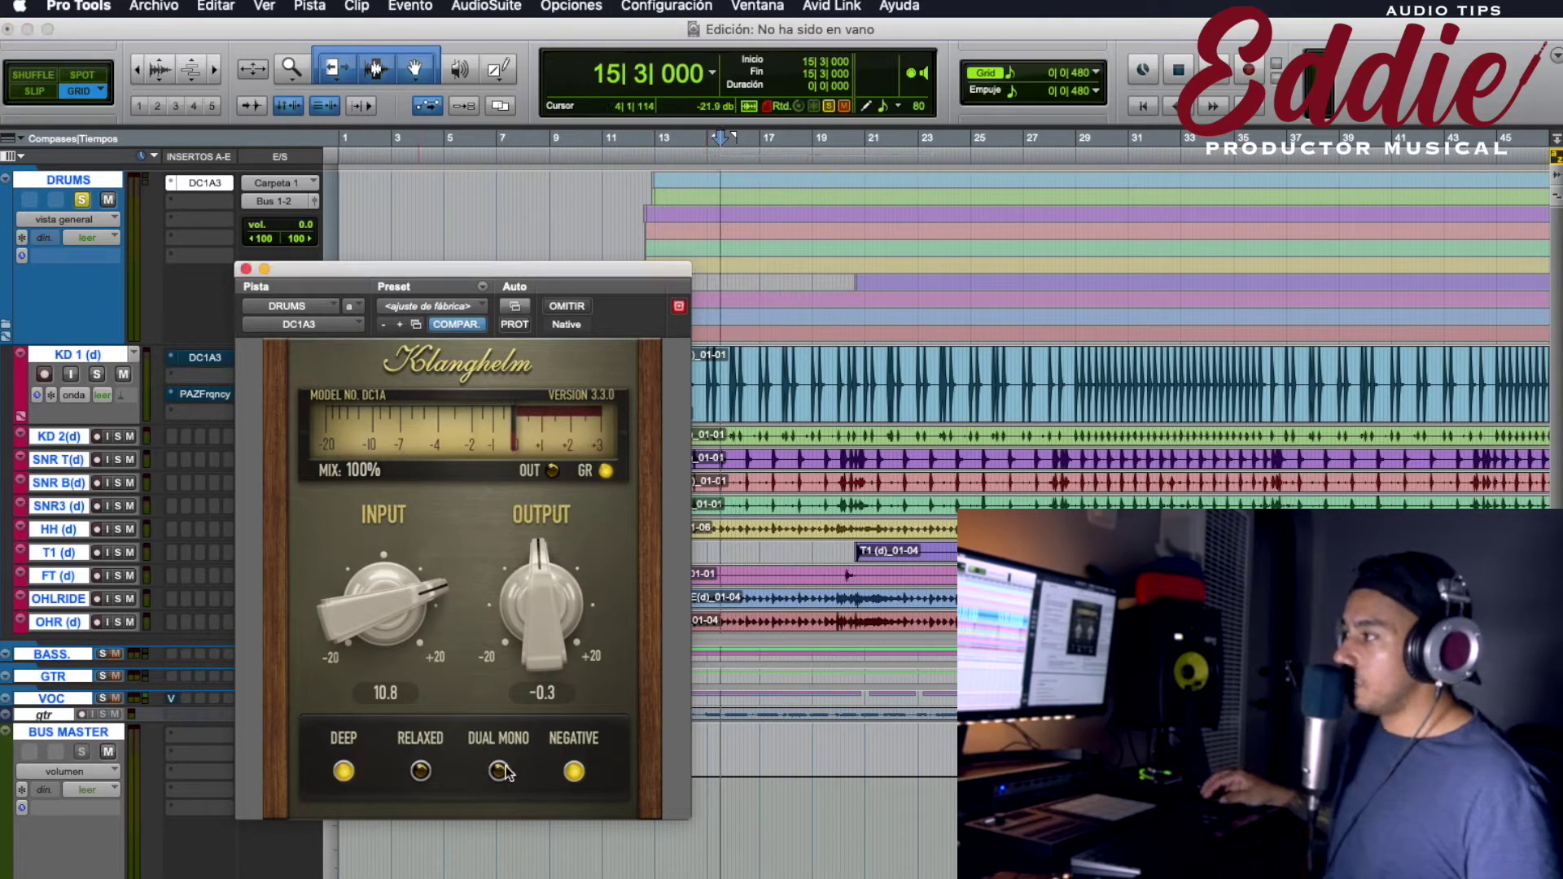
left_click(572, 771)
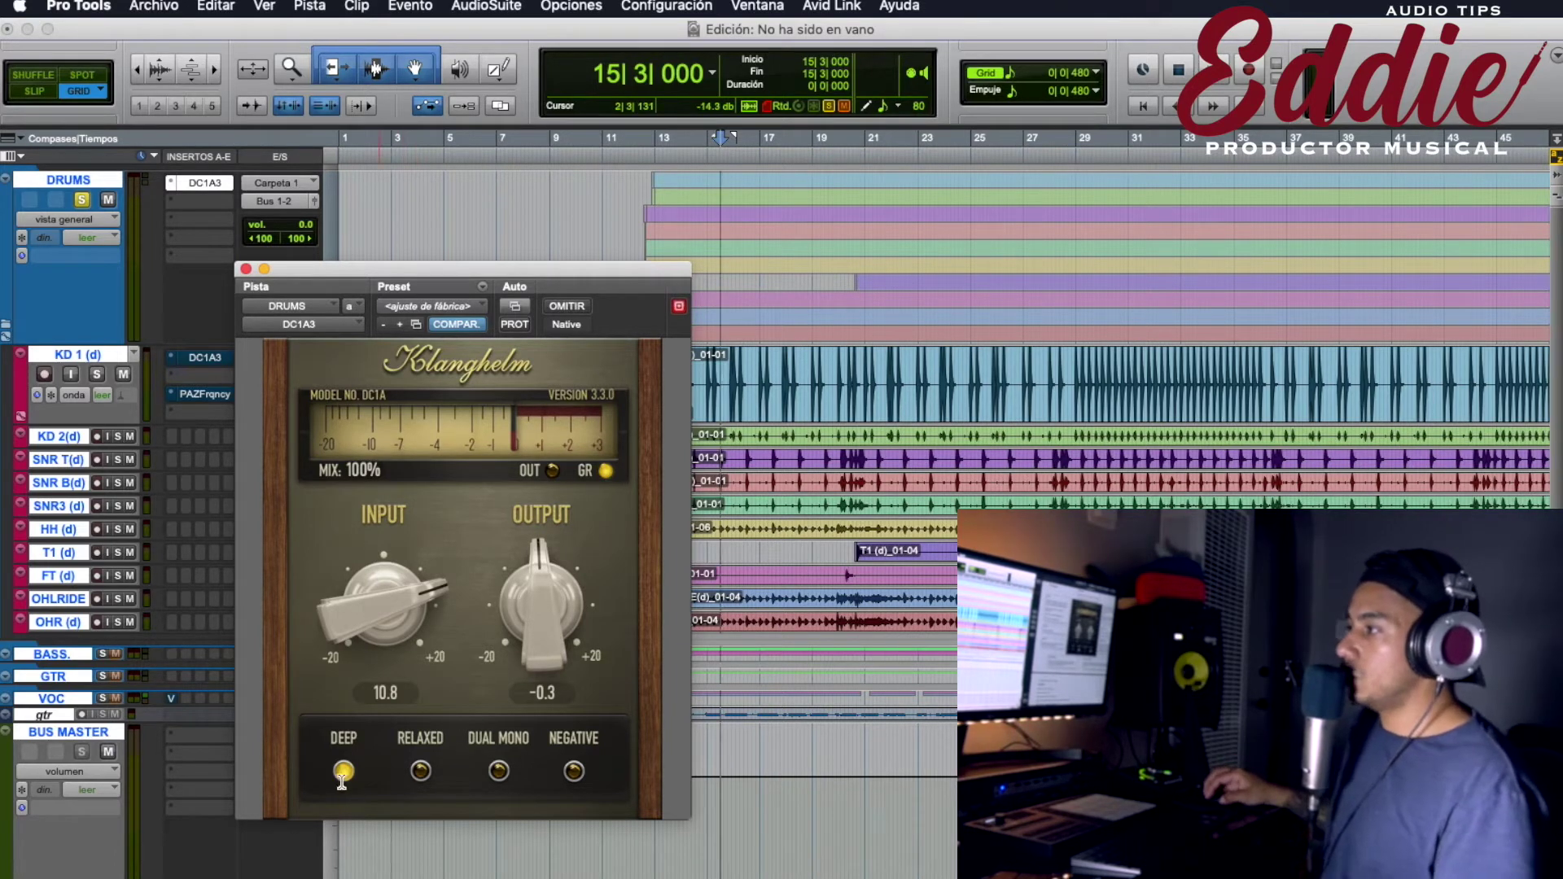
key("space")
Raise the DRUMS compressor's input to 11.5 during playback and compare Relaxed on and off, leaving it on
mouse_move(365, 612)
left_mouse_down()
mouse_move(380, 415)
mouse_move(376, 609)
left_mouse_up()
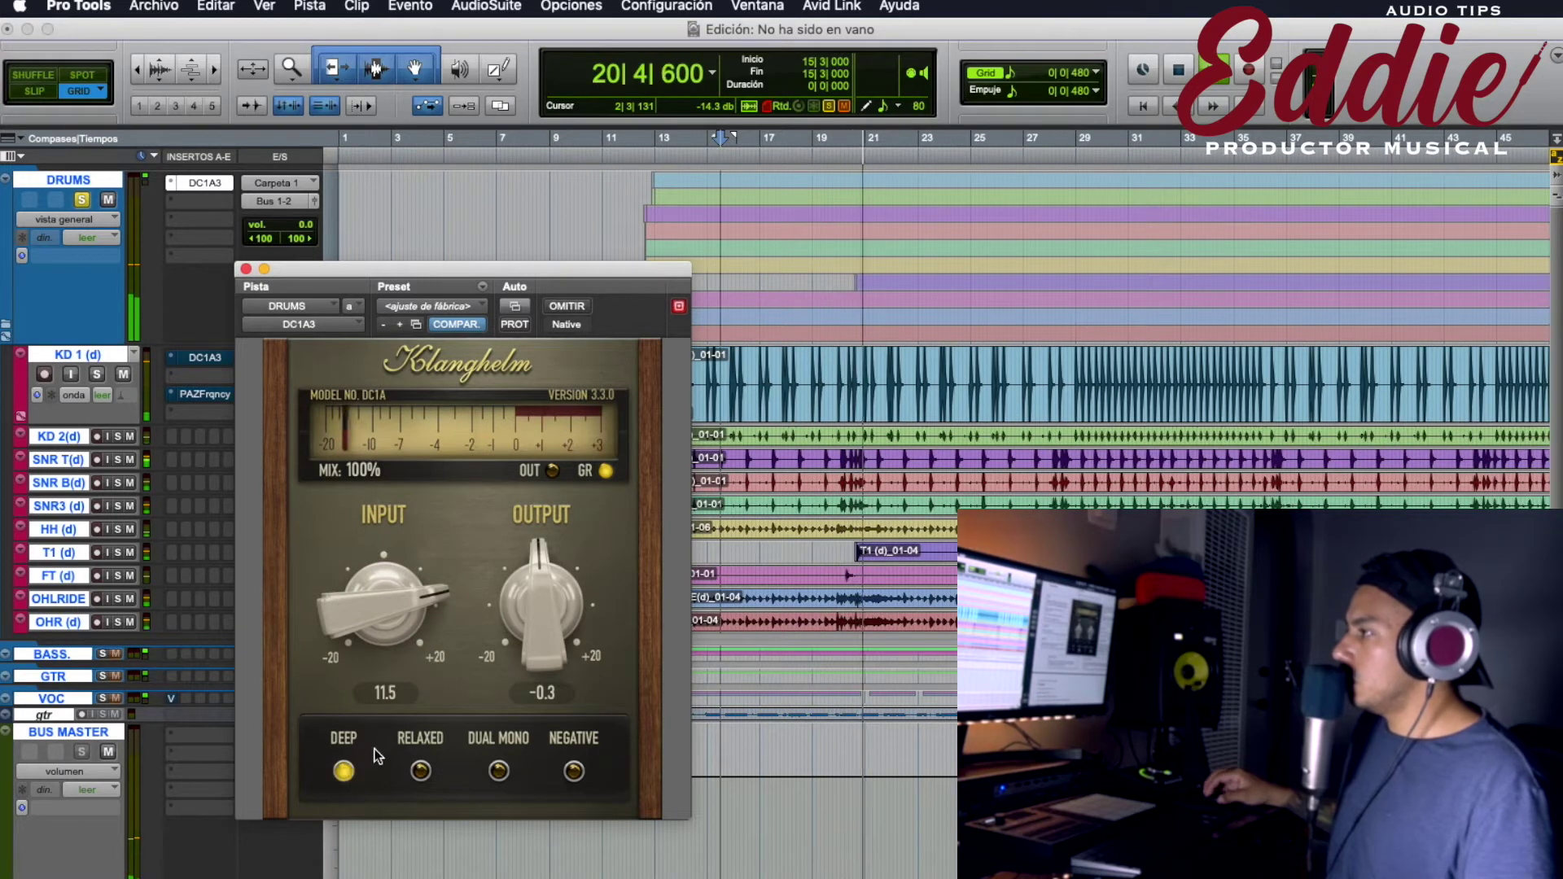
left_click(420, 771)
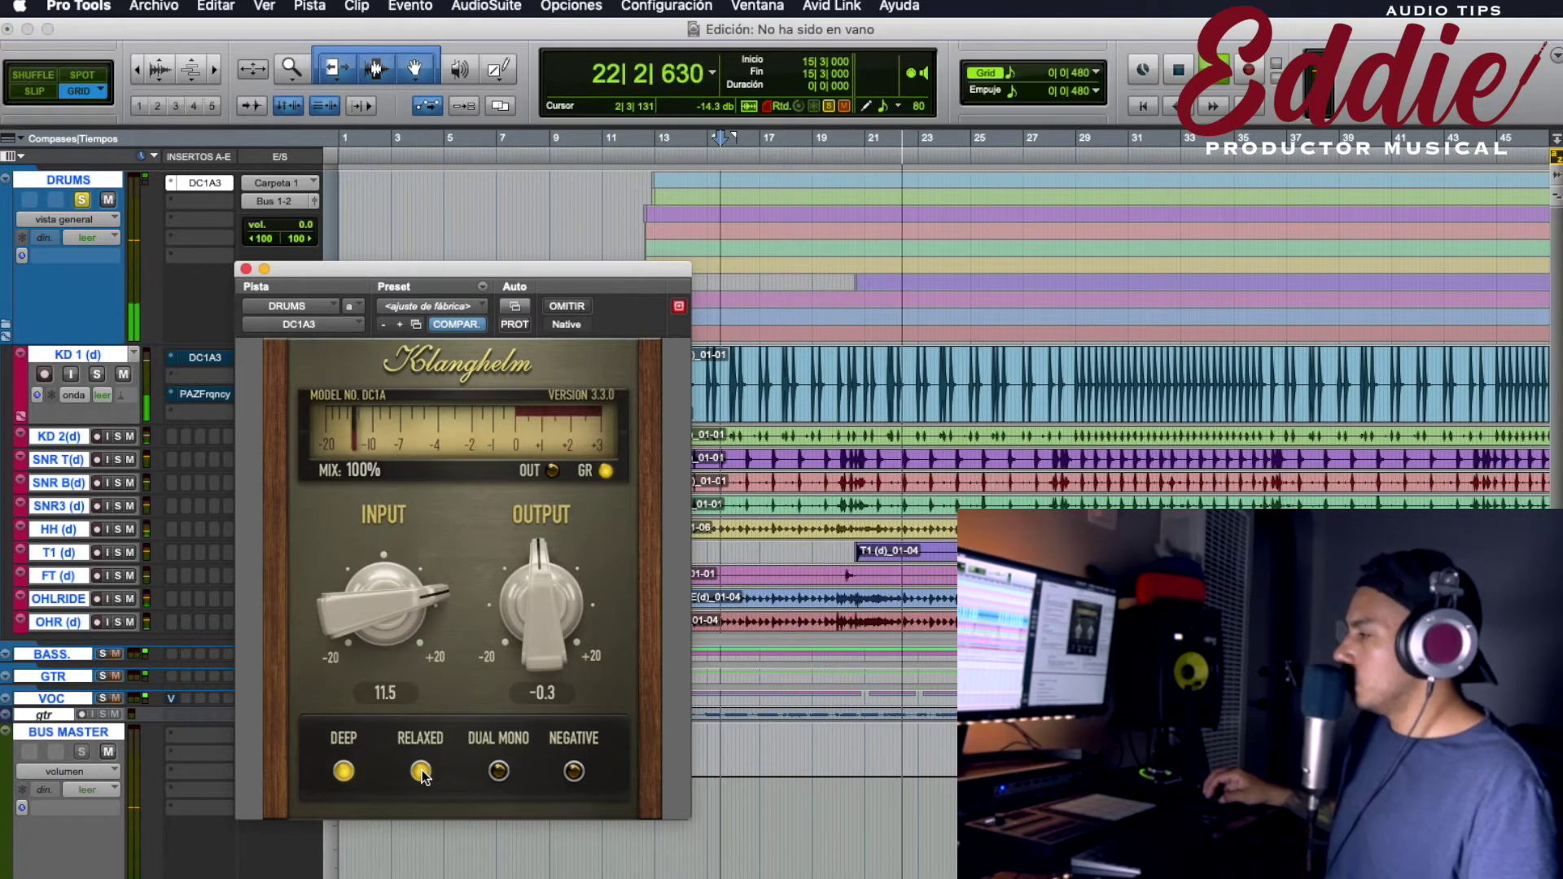
left_click(420, 770)
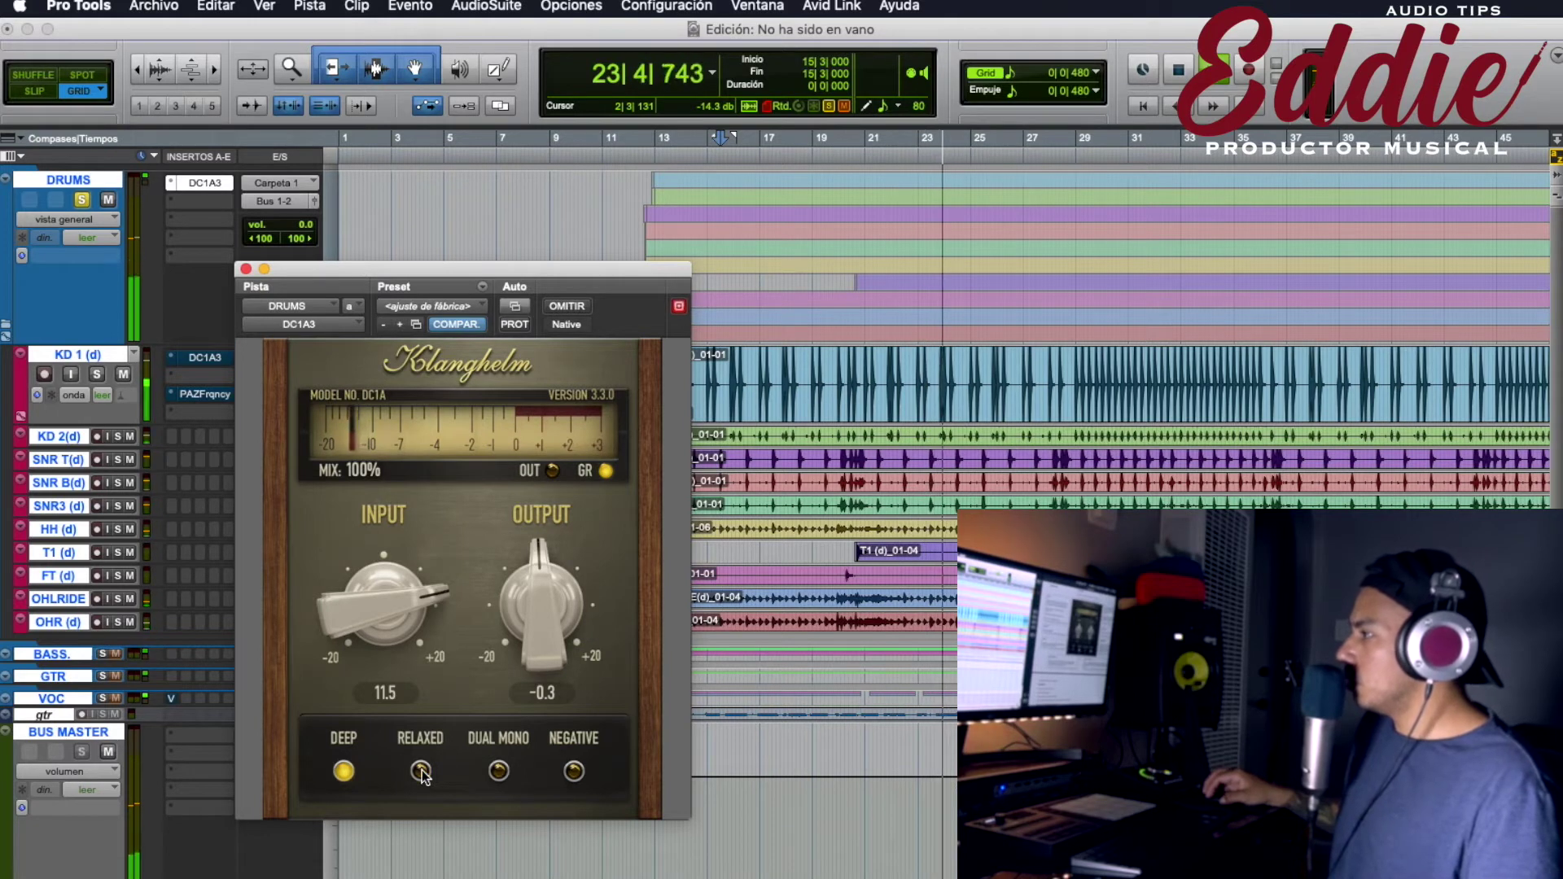
left_click(420, 771)
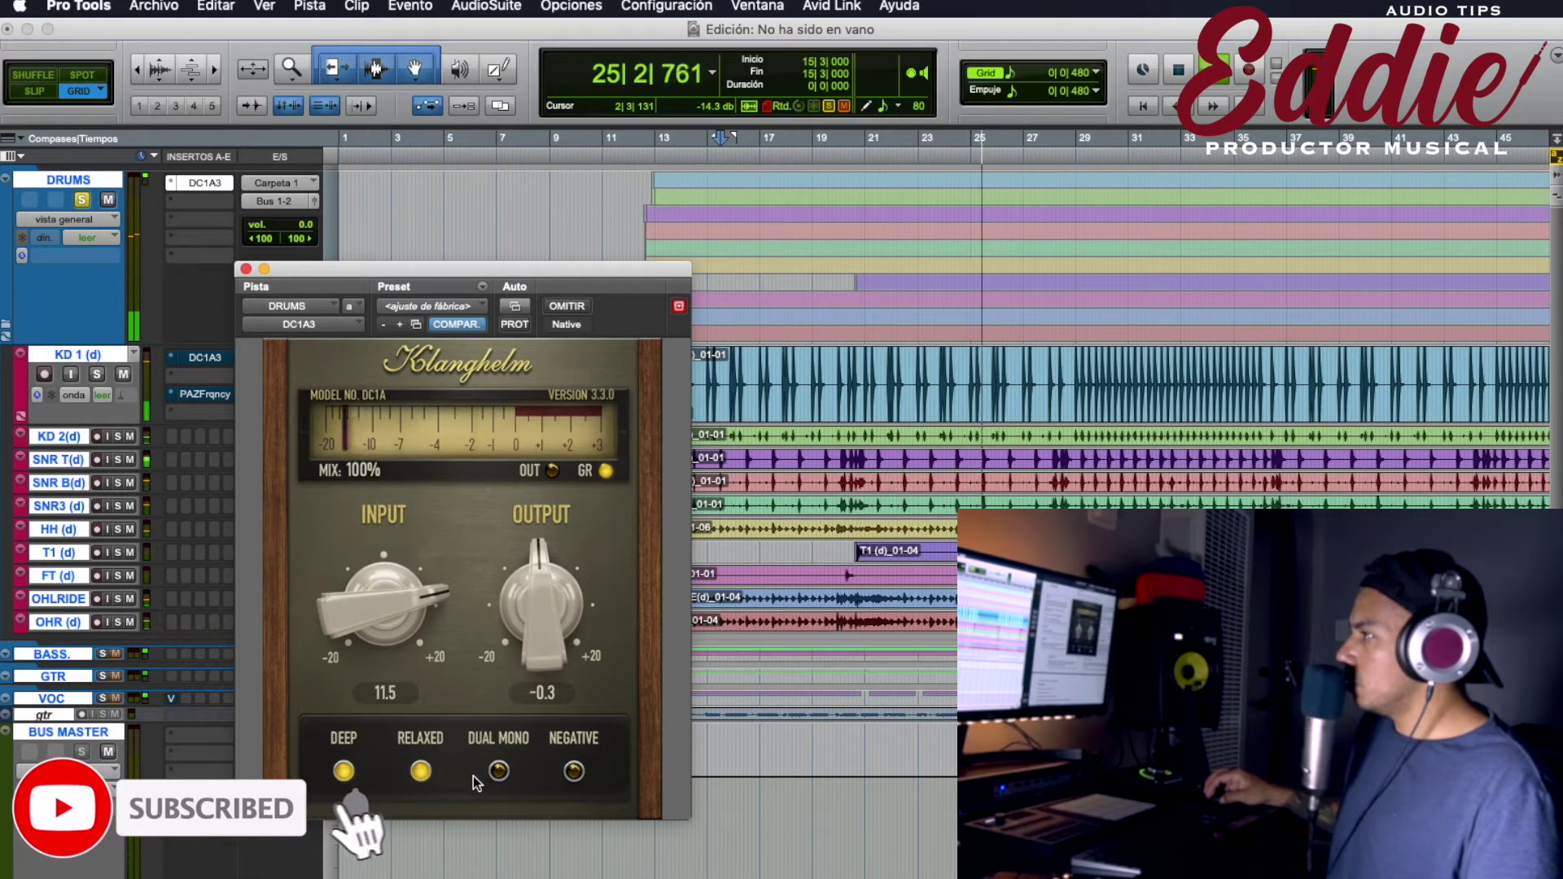
Set the DRUMS compressor's input to 13.1 and its output to 2.9 while the drums play
left_click_drag(384, 626, 403, 579)
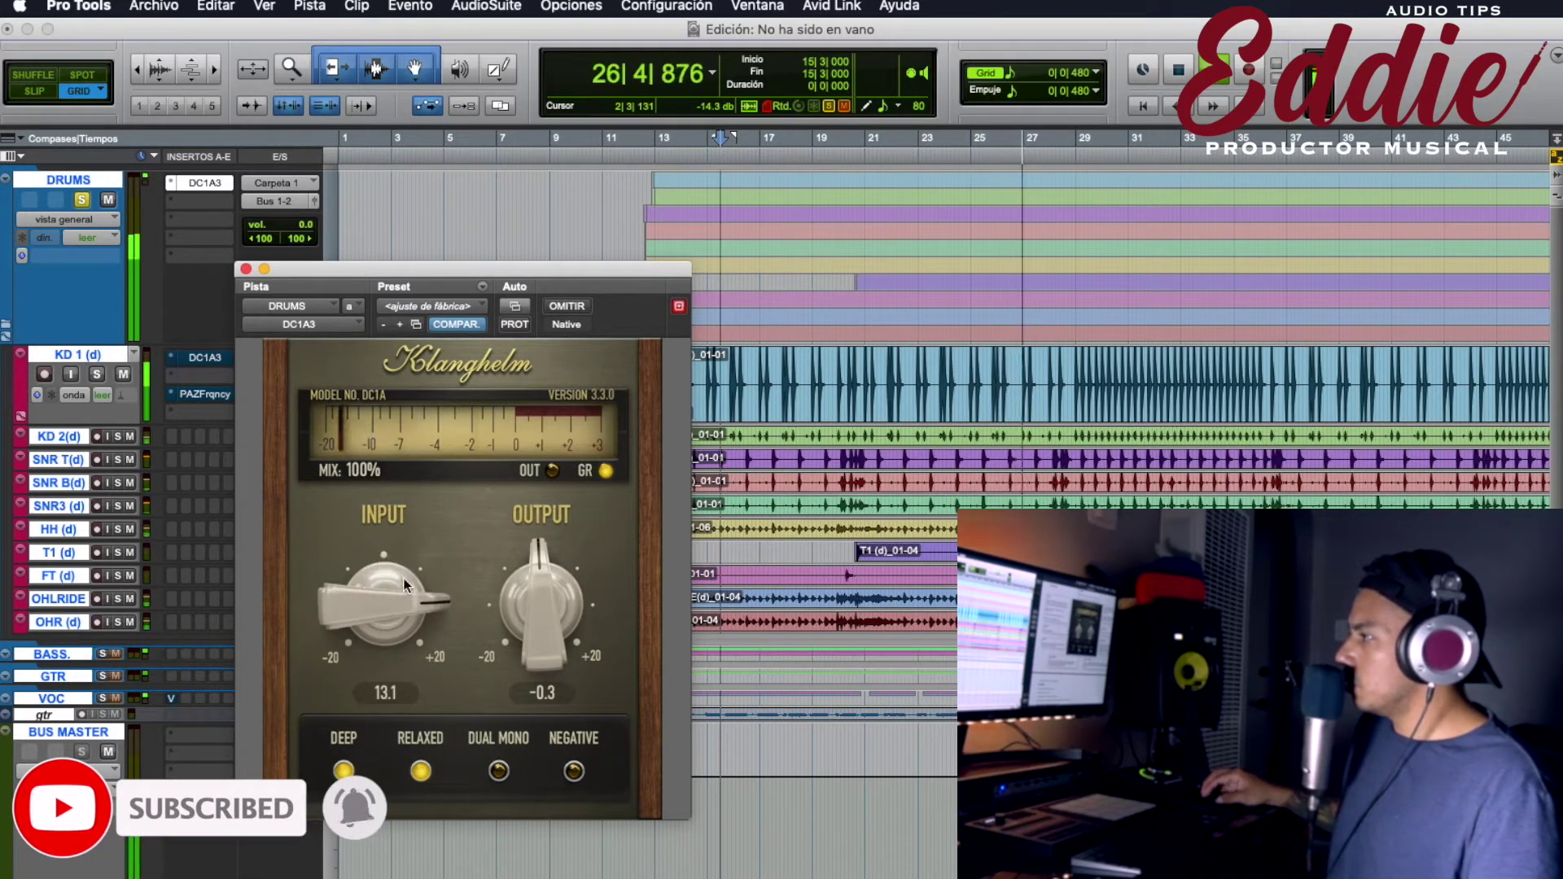
left_click_drag(539, 602, 525, 533)
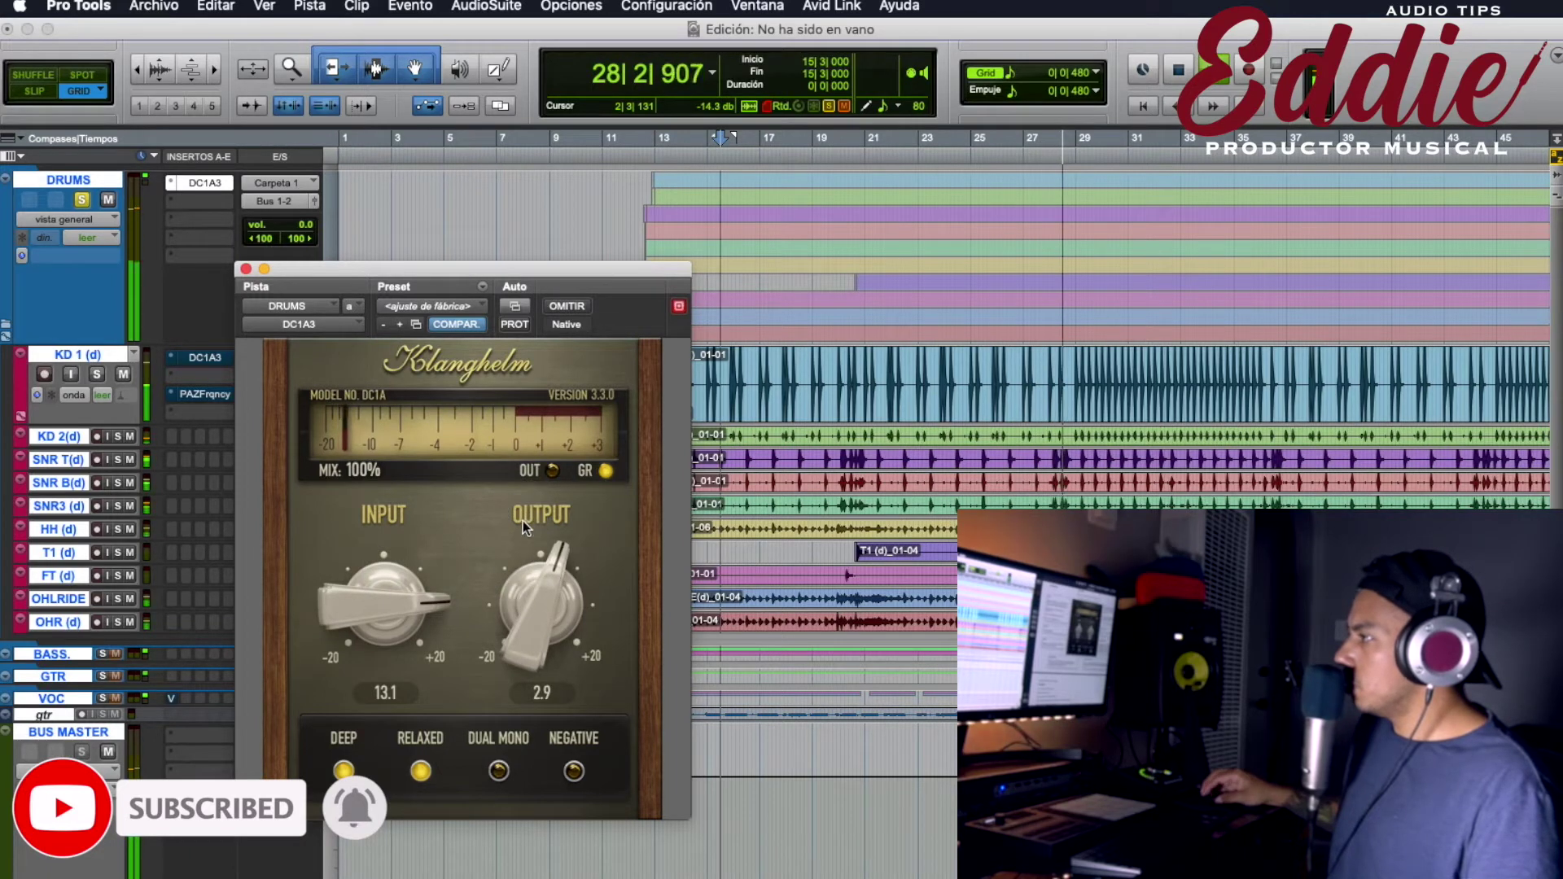
Compare Dual Mono on and off on the DRUMS compressor, leaving both Dual Mono and Negative switched on
left_click(499, 770)
left_click(502, 770)
left_click(502, 770)
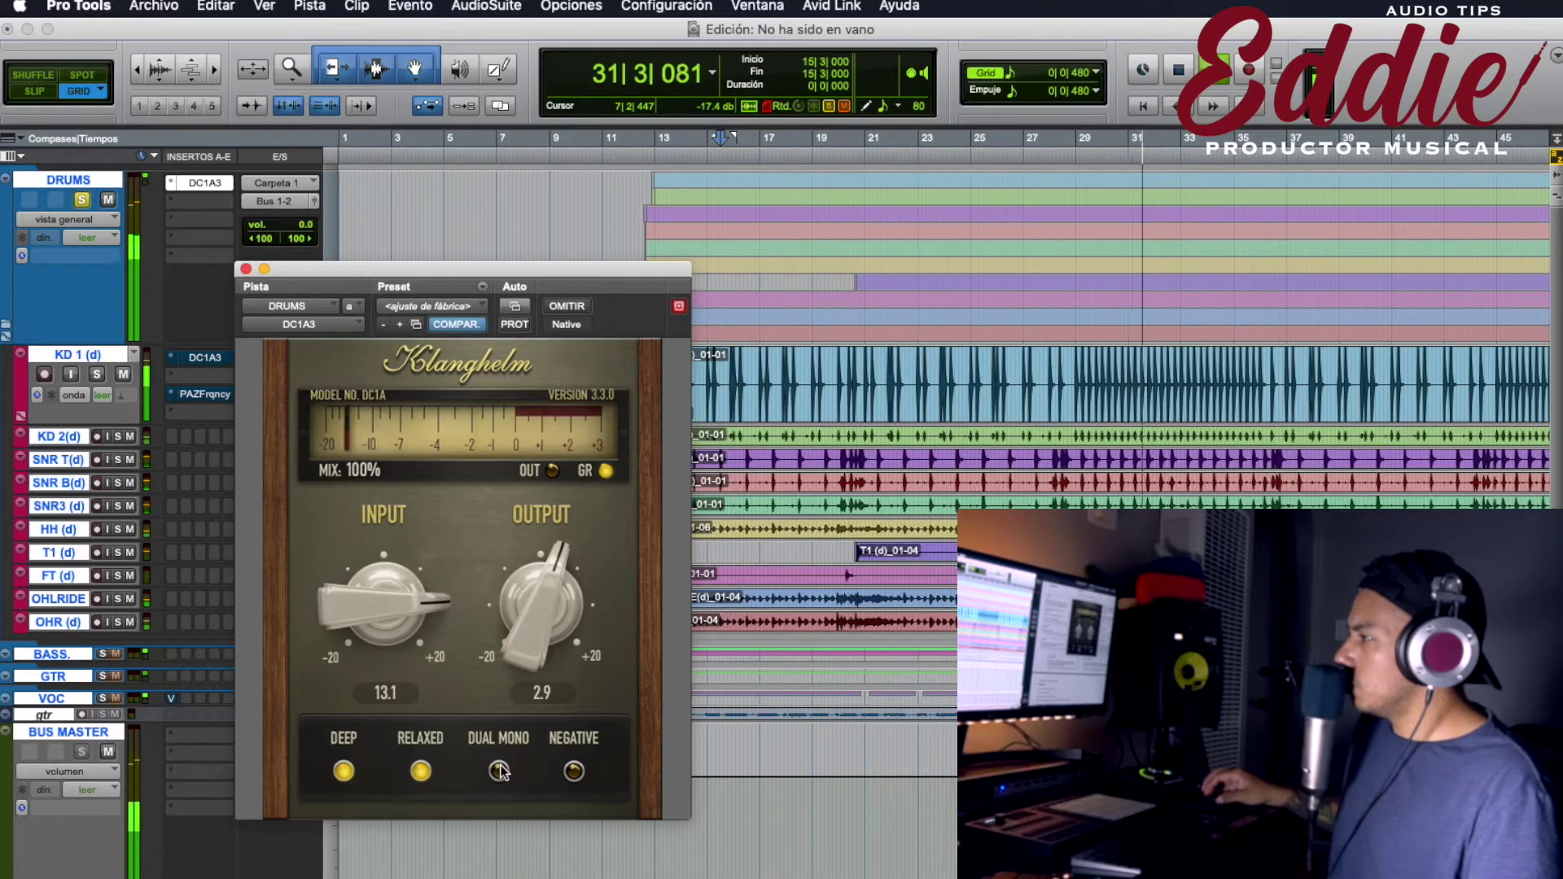
left_click(576, 774)
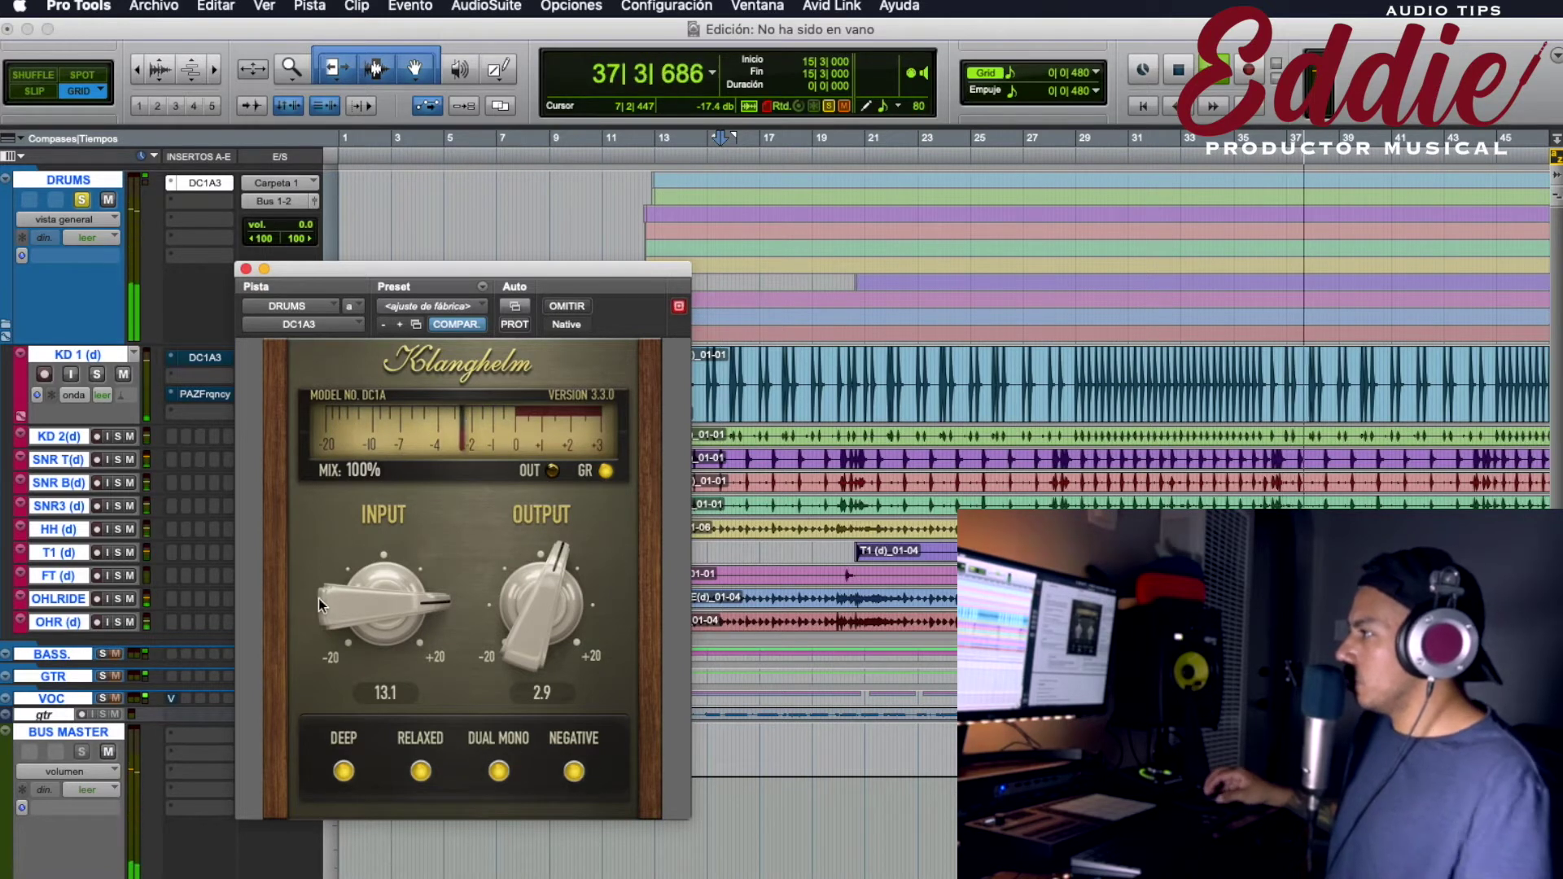
Raise the DRUMS compressor's input to 14.0, stop playback, and replay the drums from 15|3|000
left_click_drag(374, 597, 378, 574)
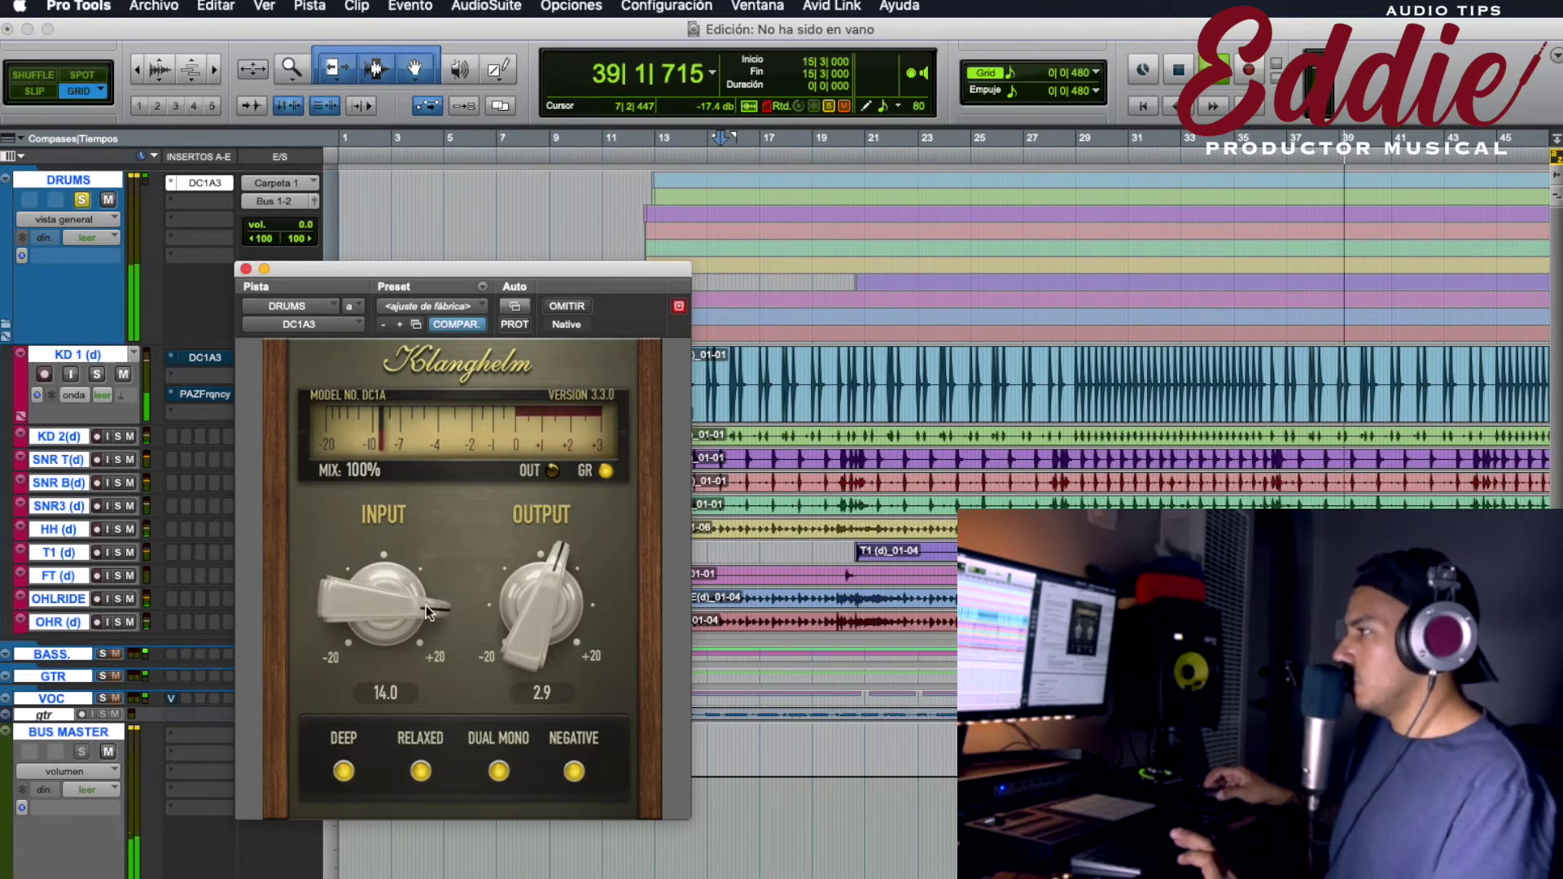
key("space")
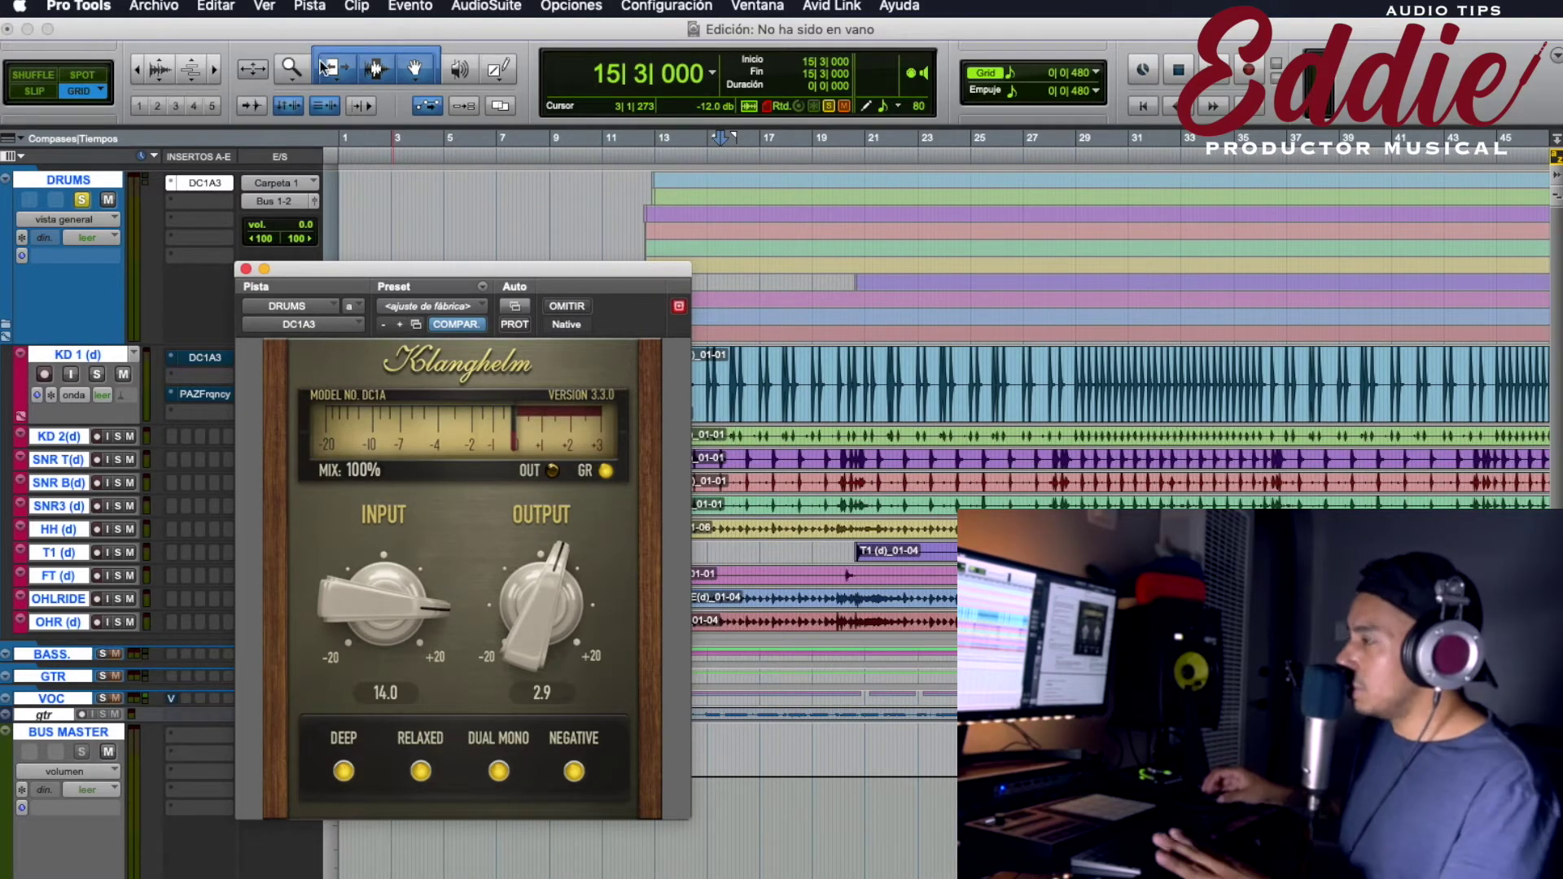
key("space")
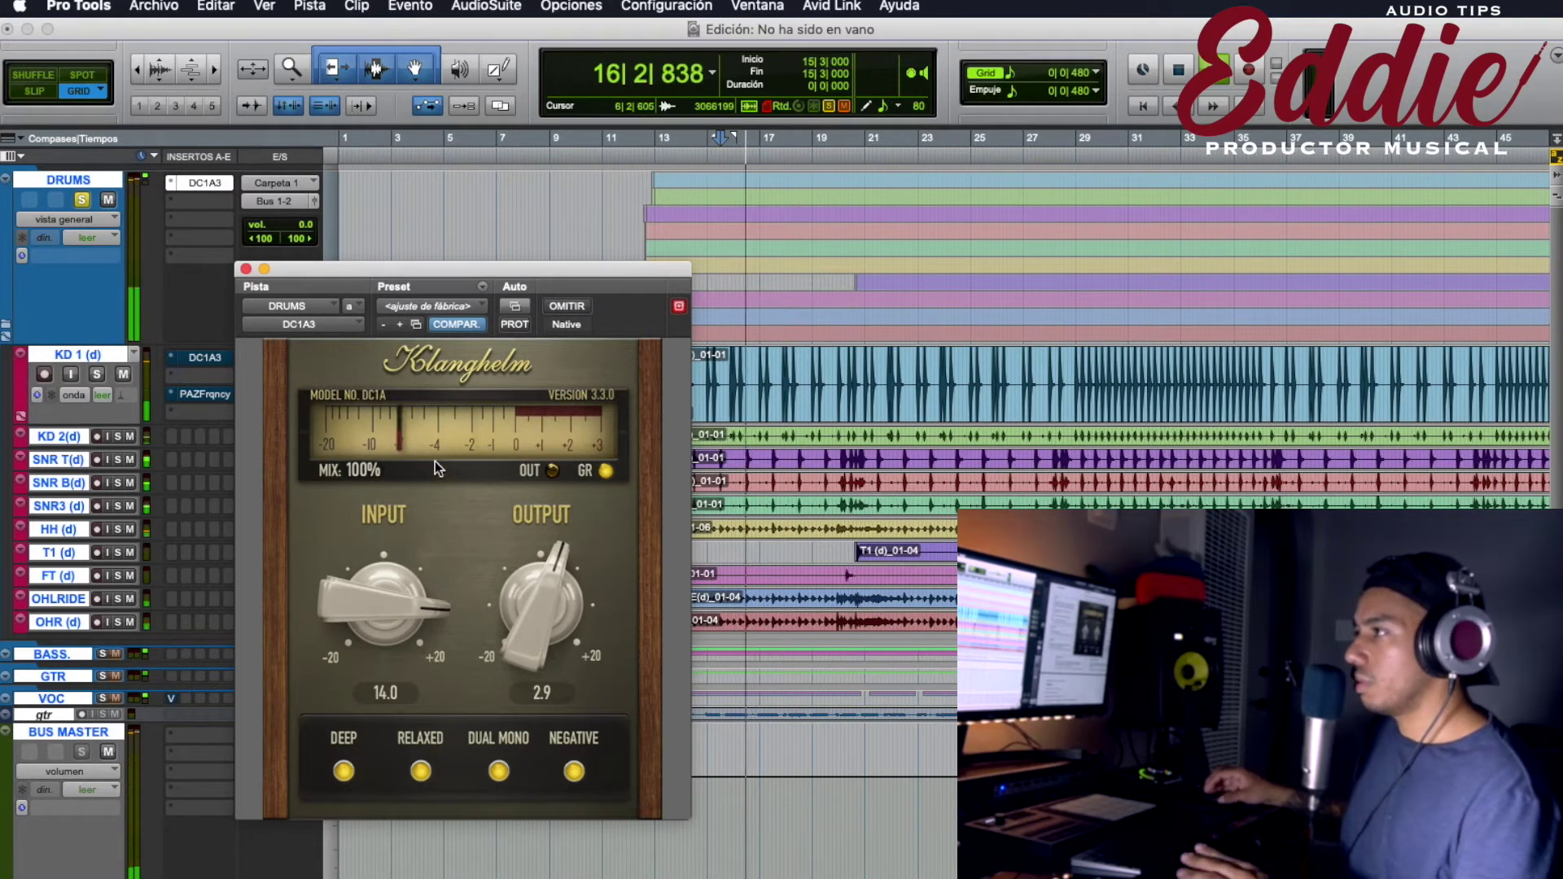
Compare Deep off and on on the DRUMS compressor while playing from 15|3|000, leaving Deep switched on
left_click(352, 768)
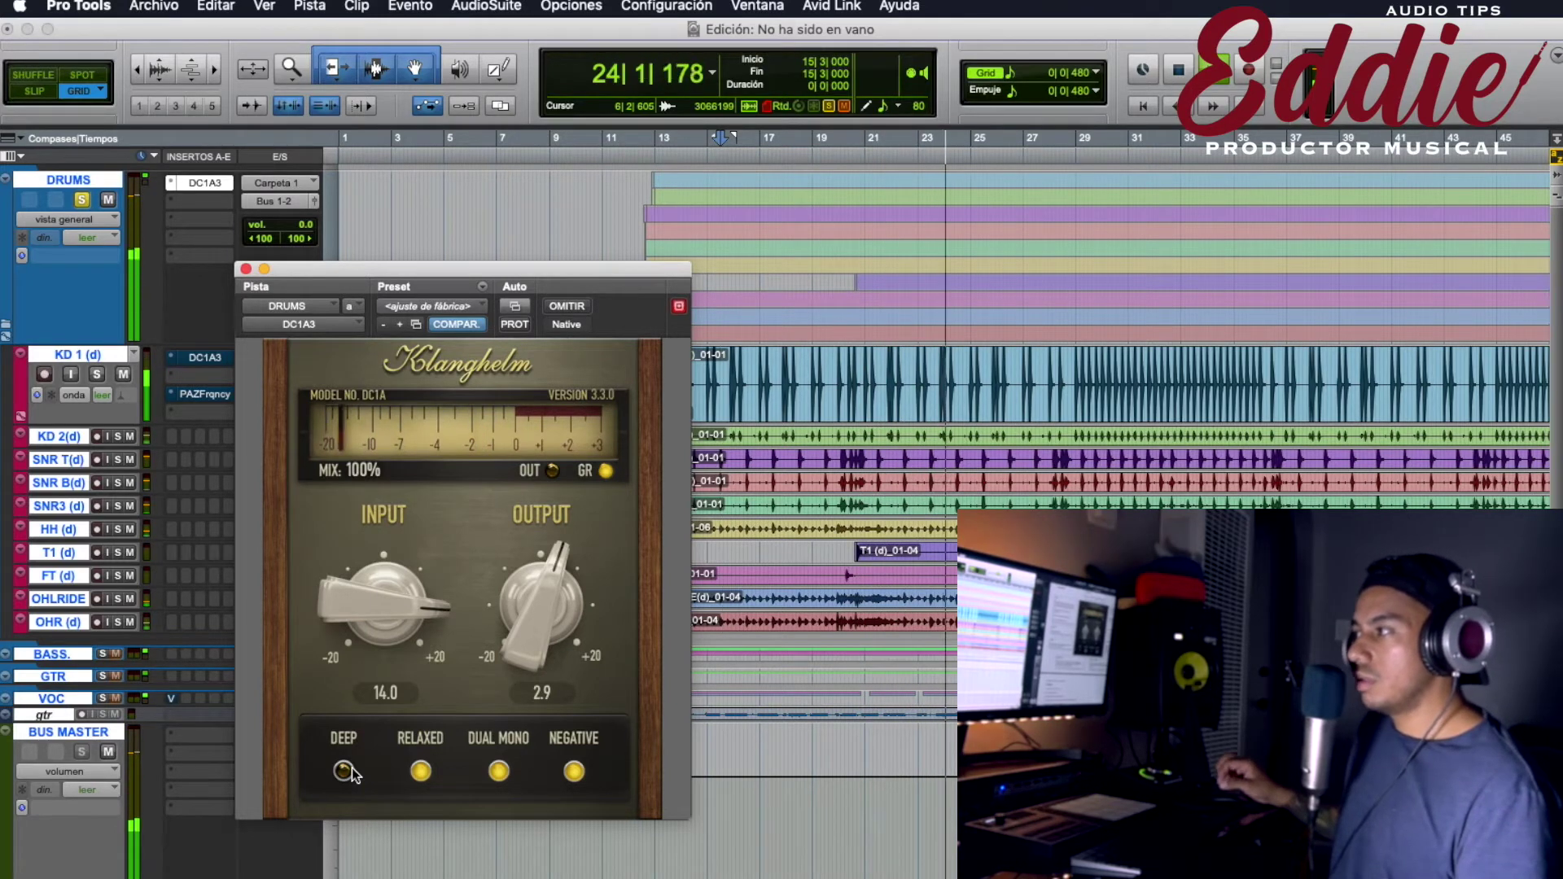
key("space")
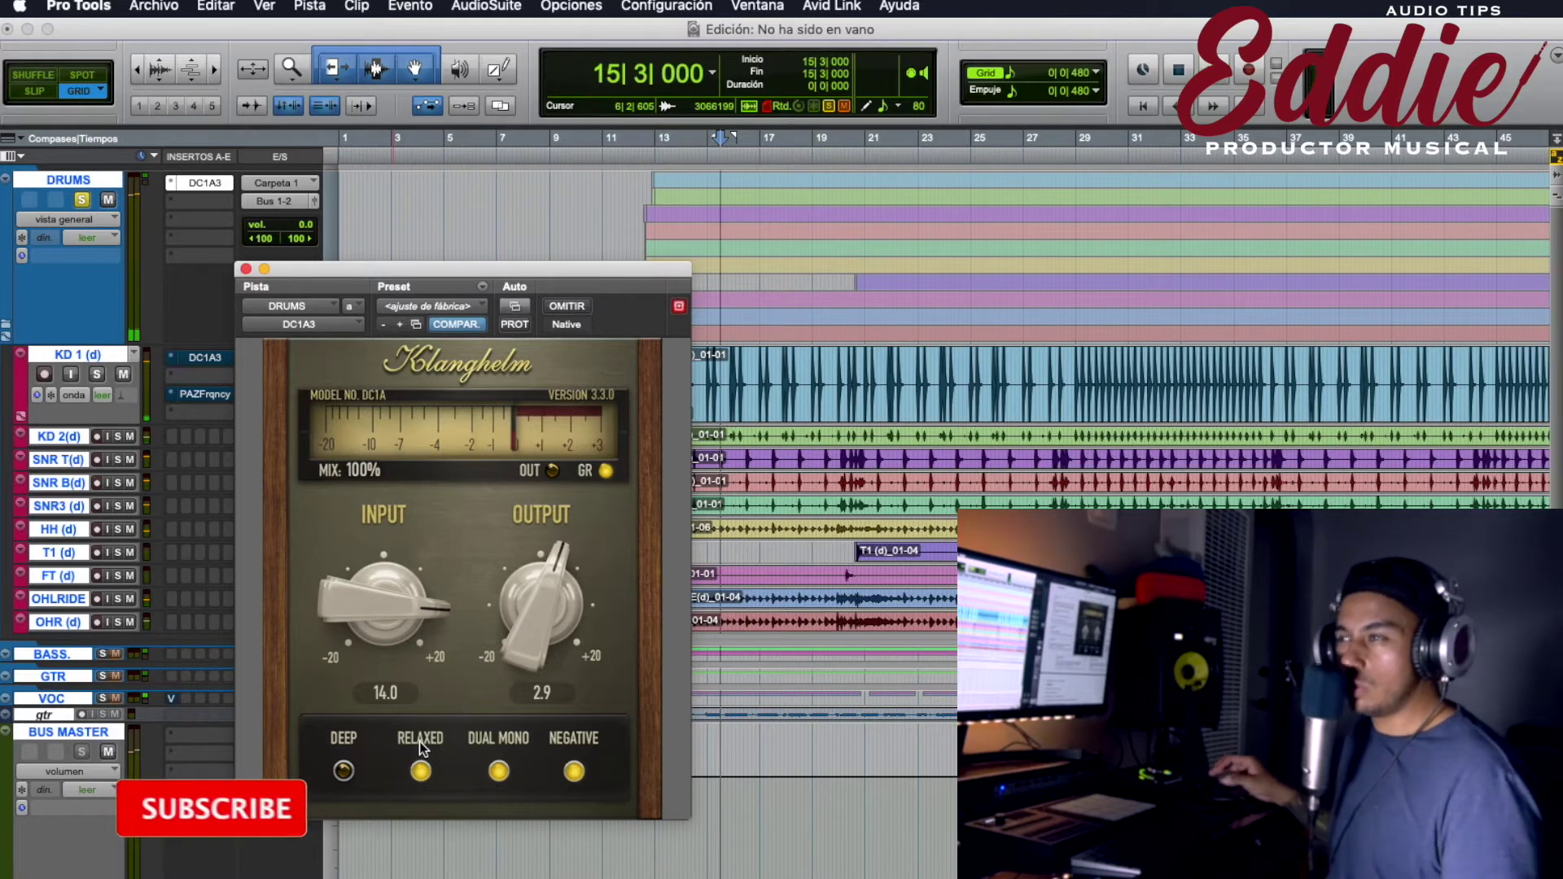
key("space")
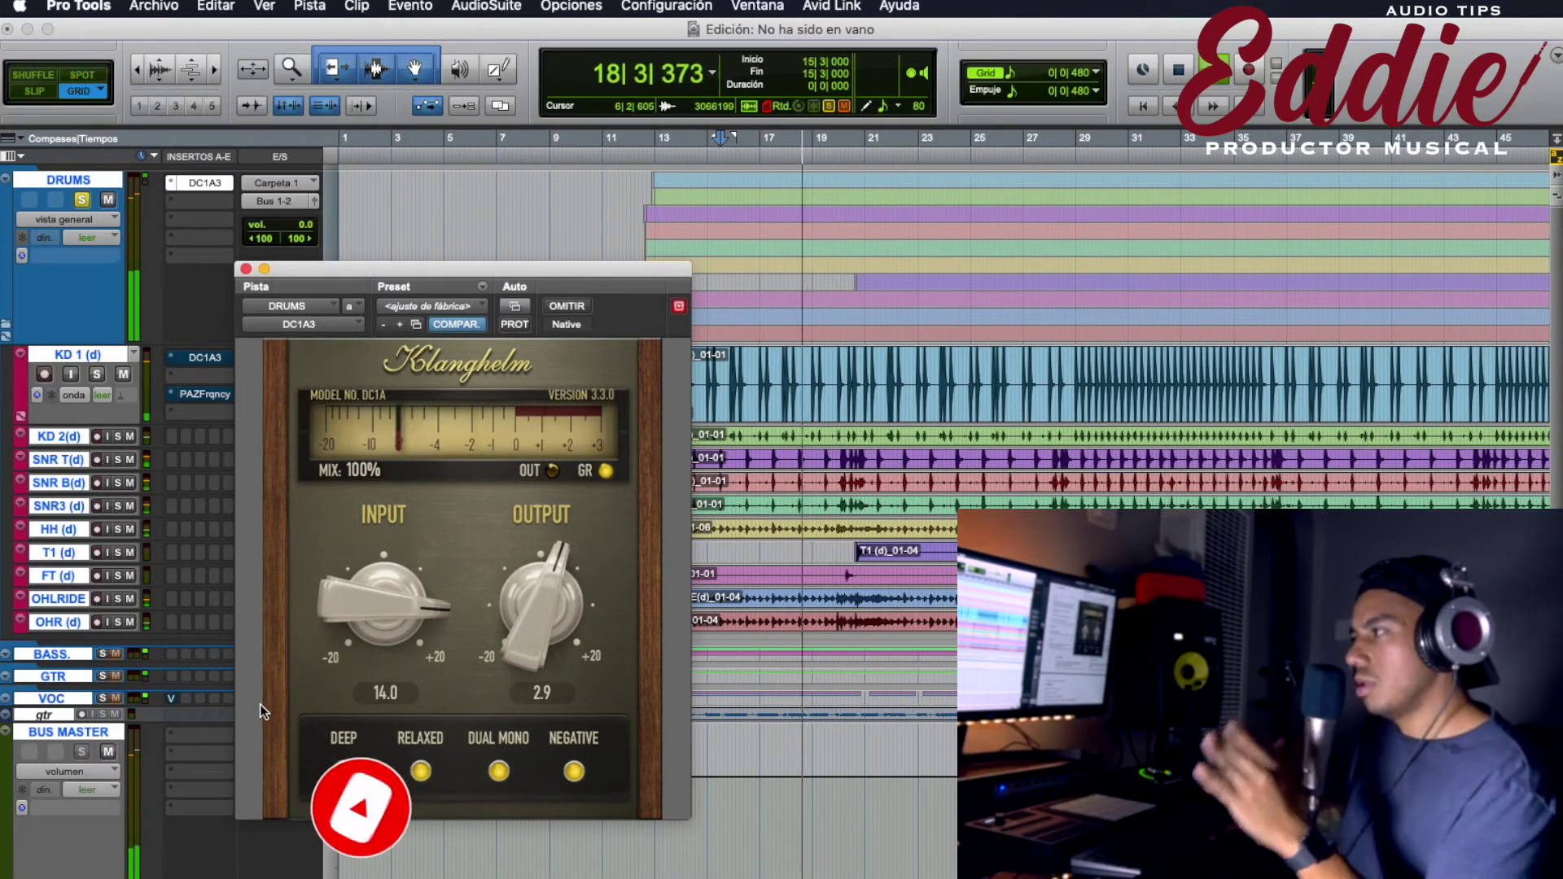
key("space")
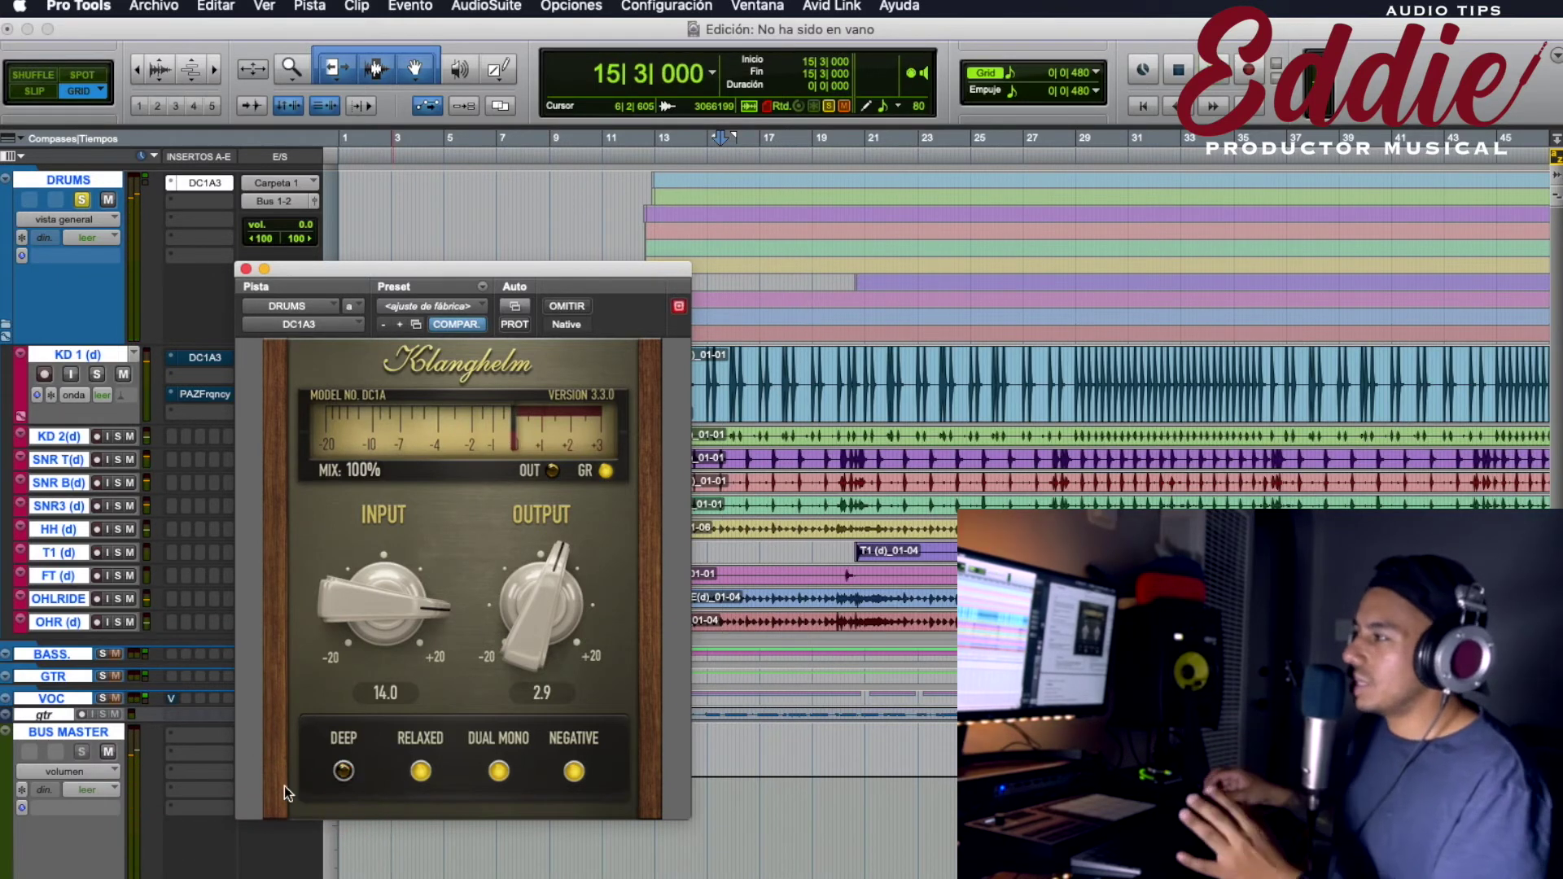
left_click(350, 777)
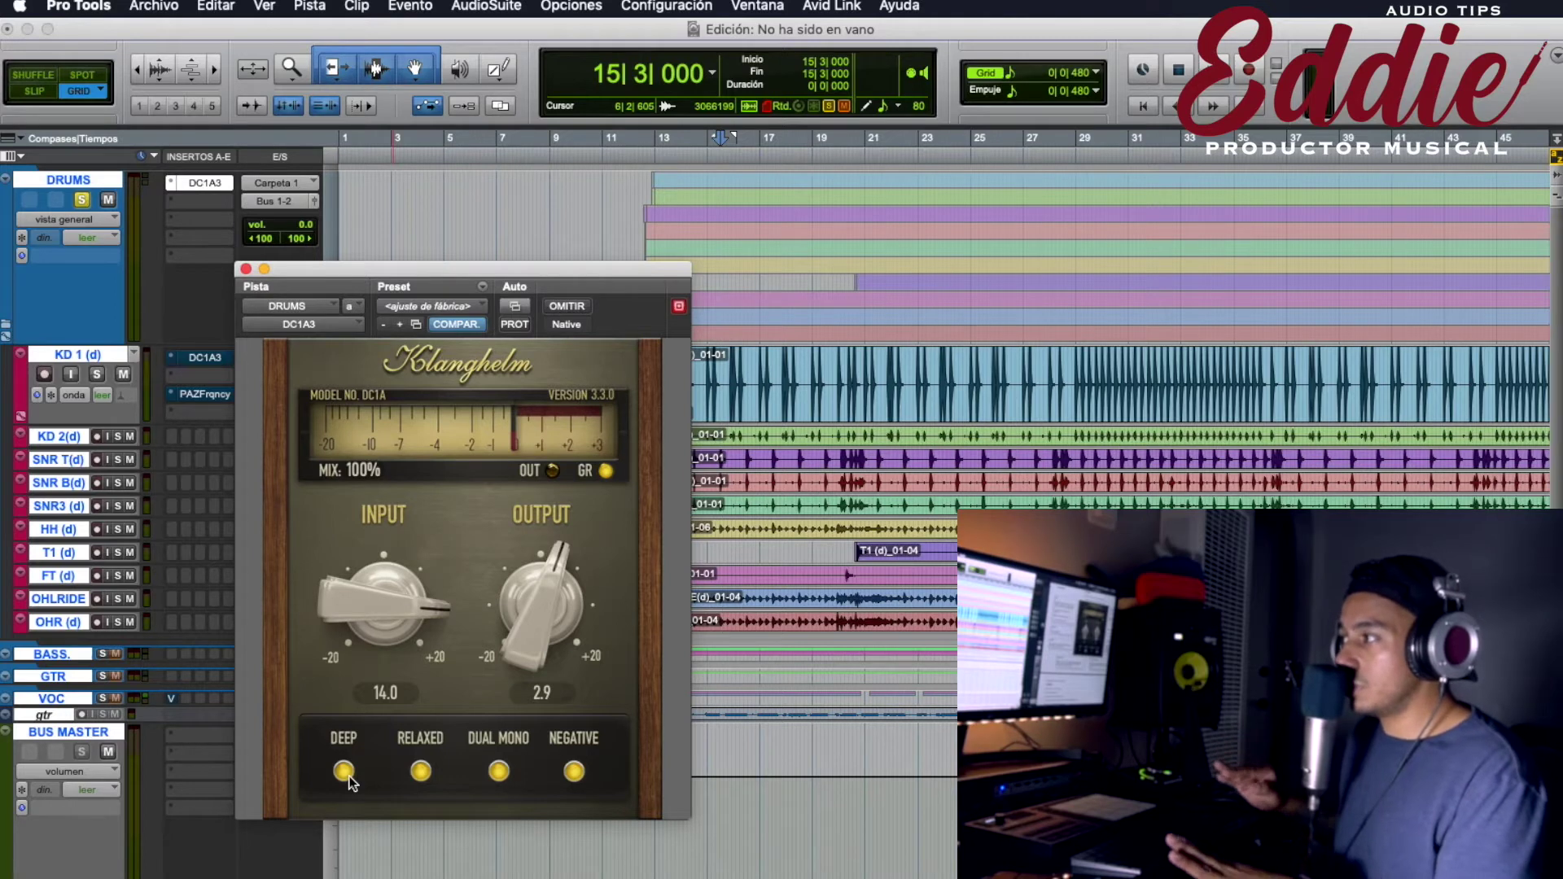
key("space")
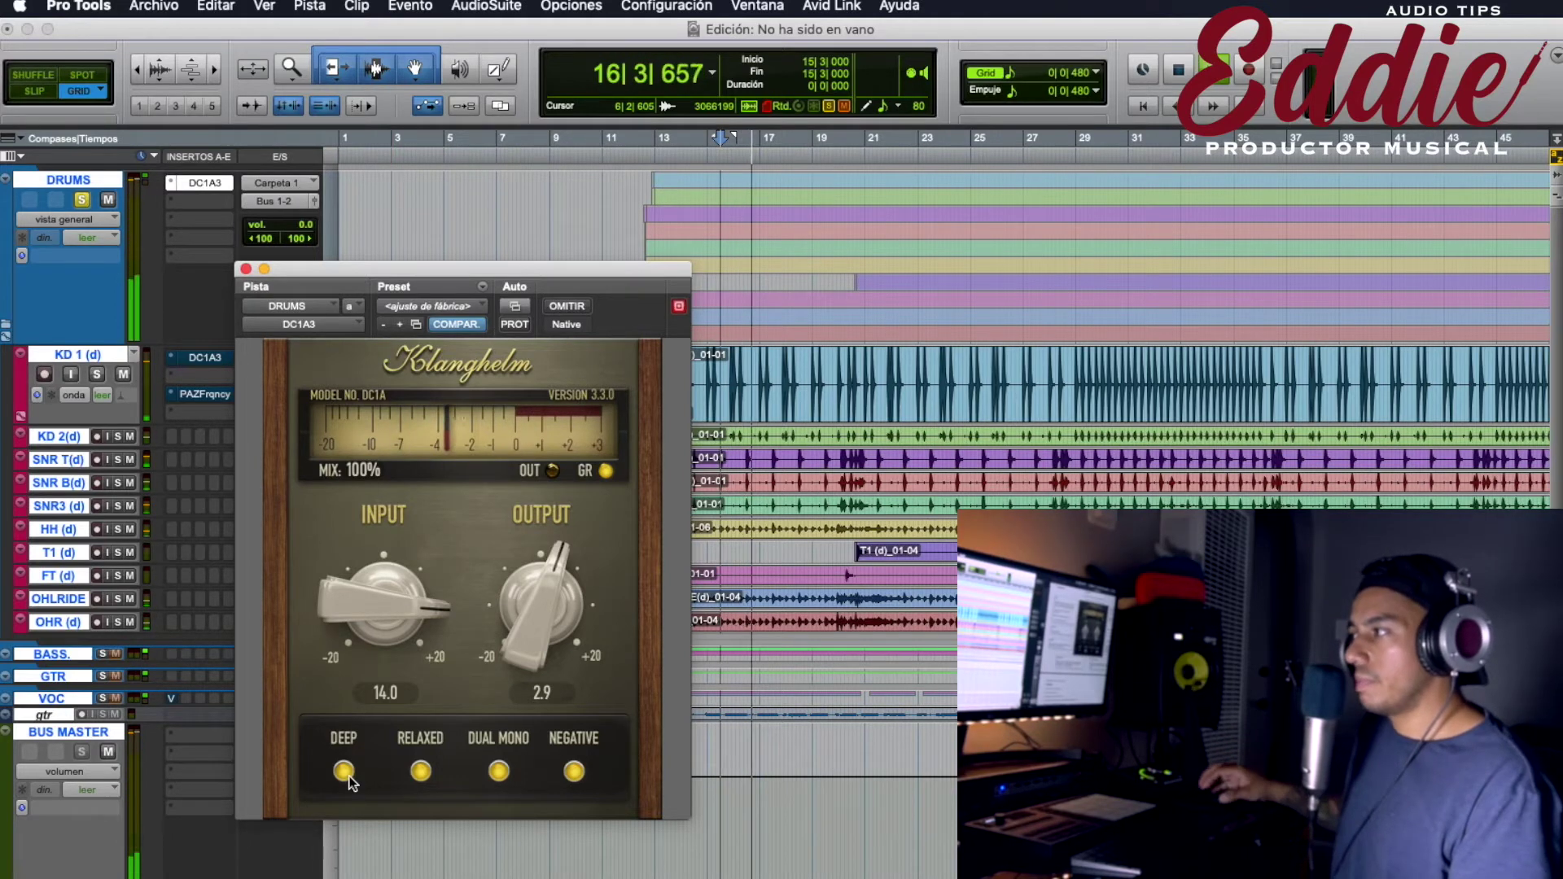
key("space")
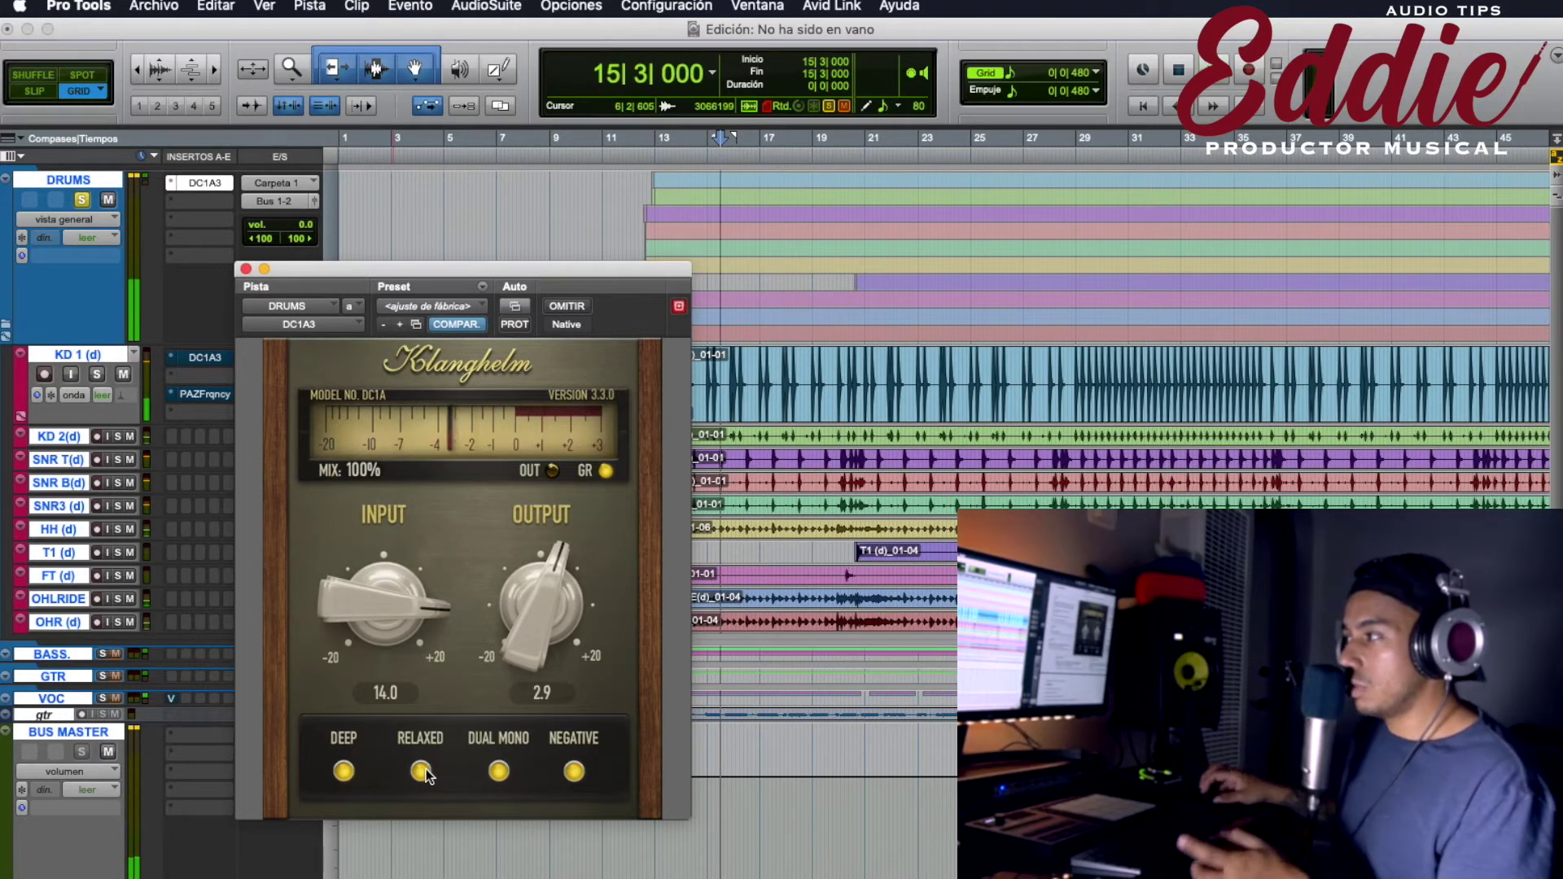
Turn off Relaxed on the DRUMS compressor and audition the drums again from 15|3|000
key("space")
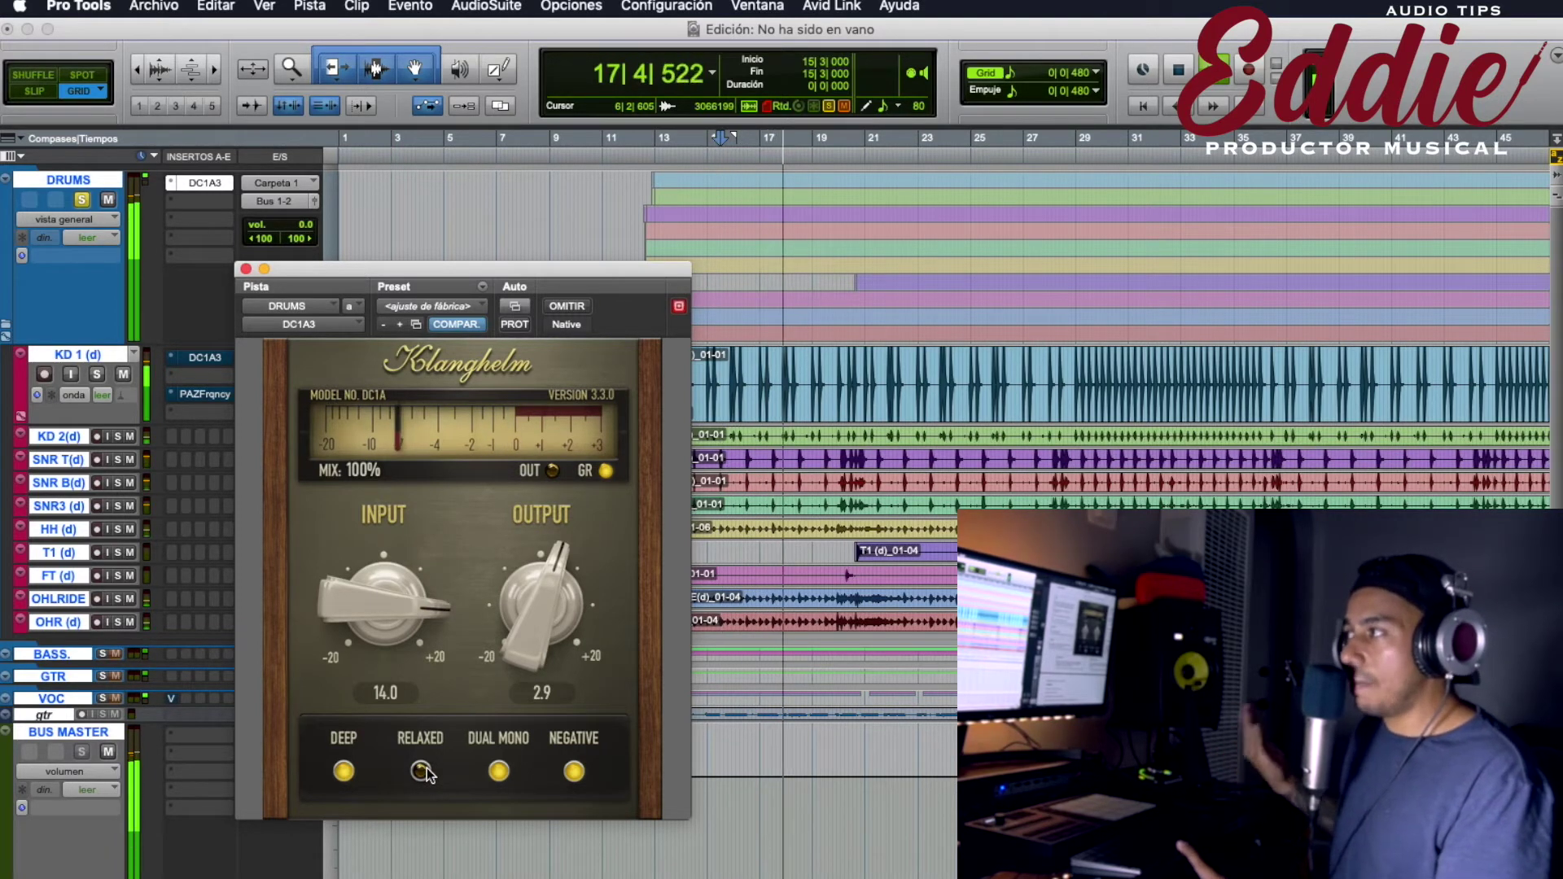
key("space")
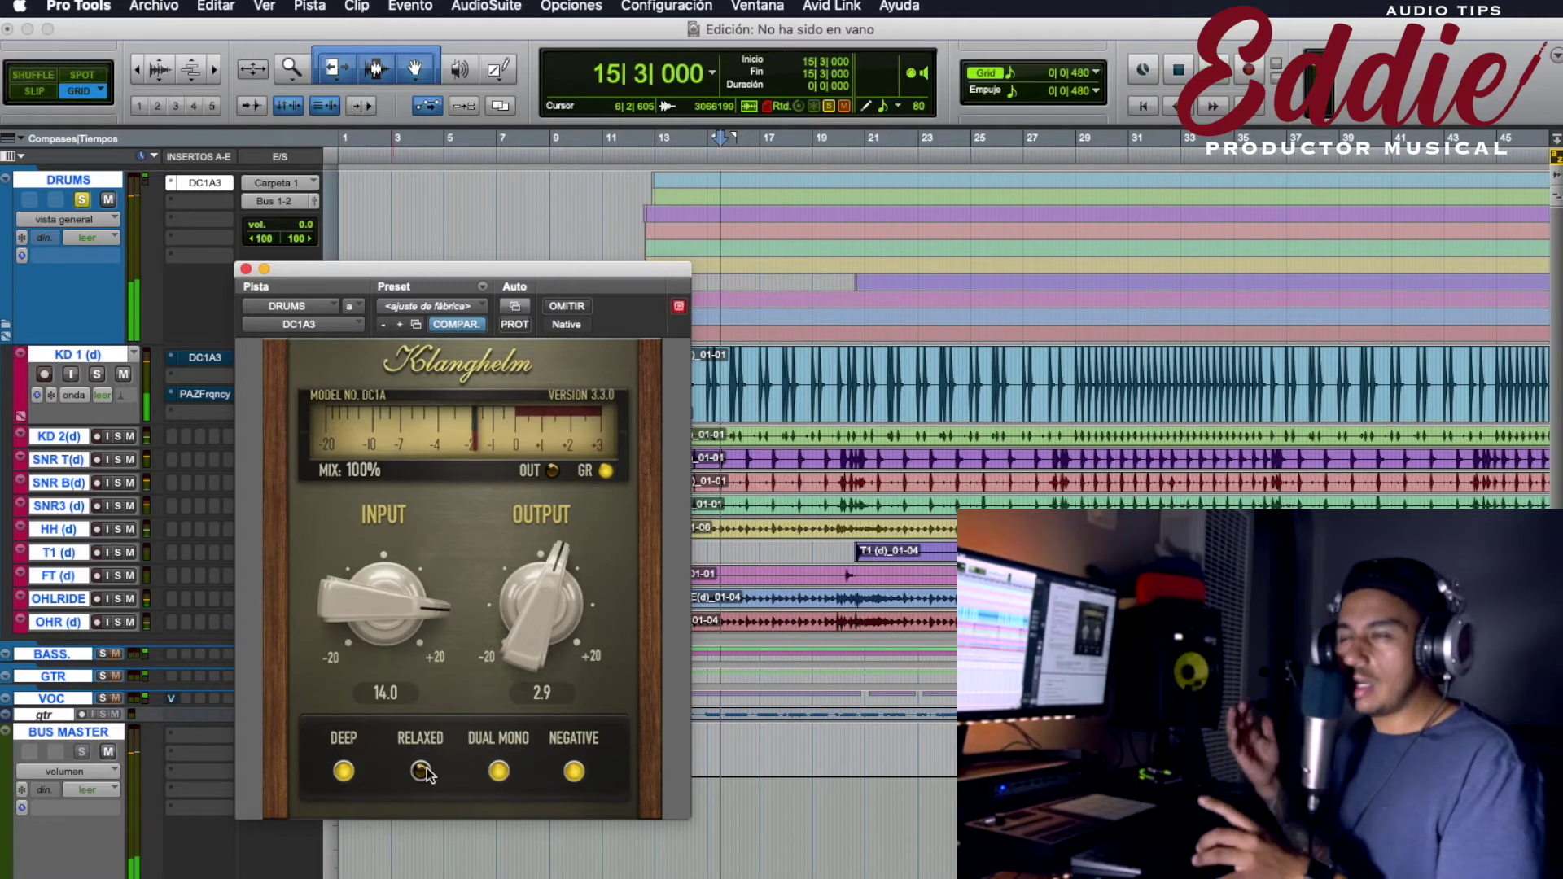
key("space")
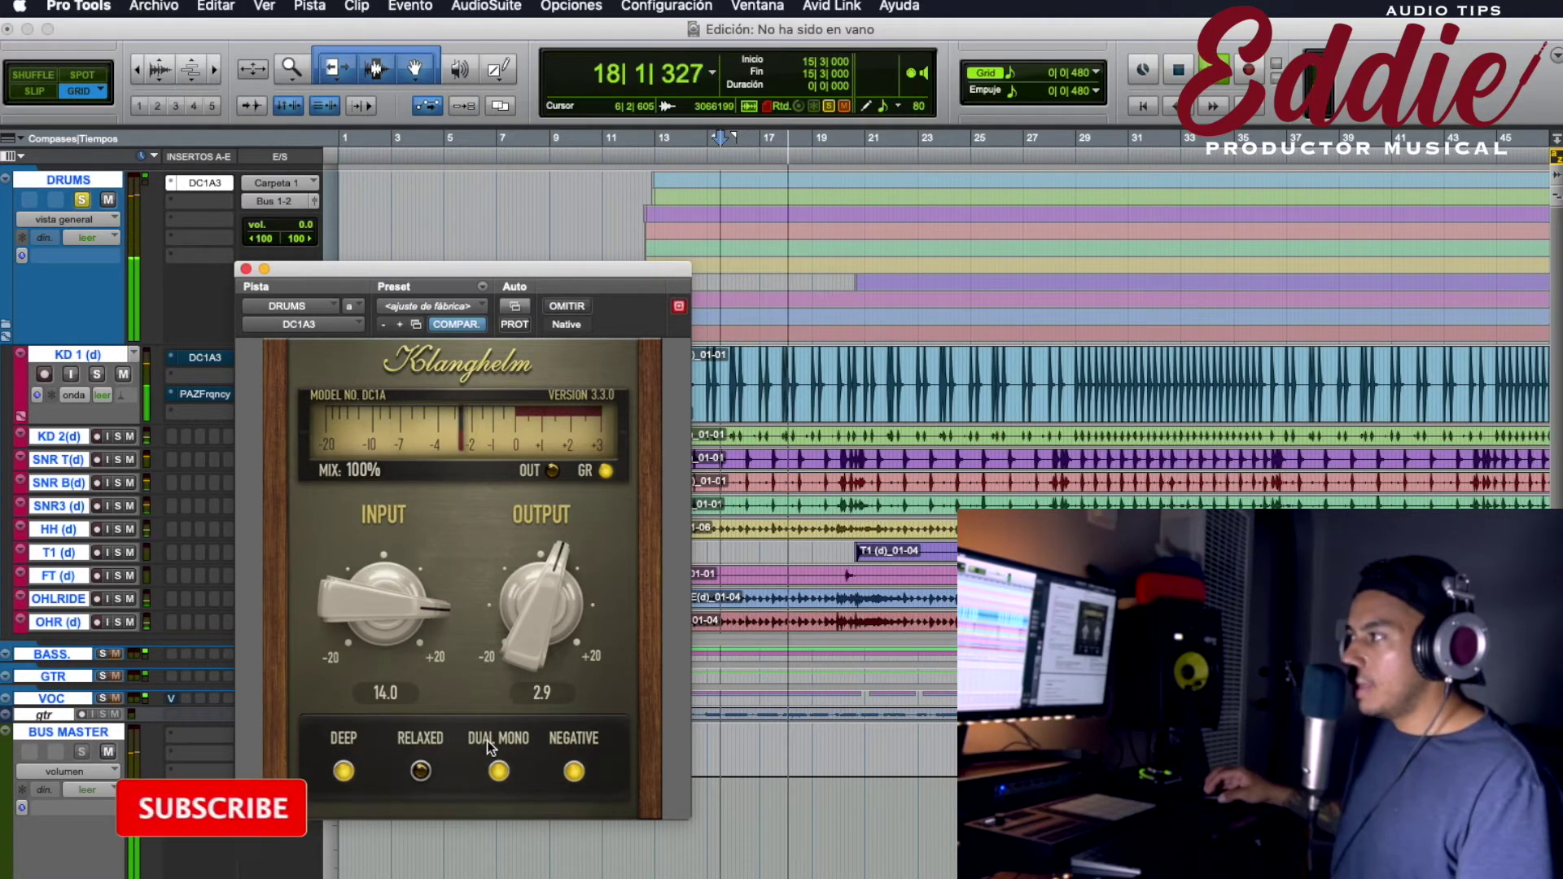
key("space")
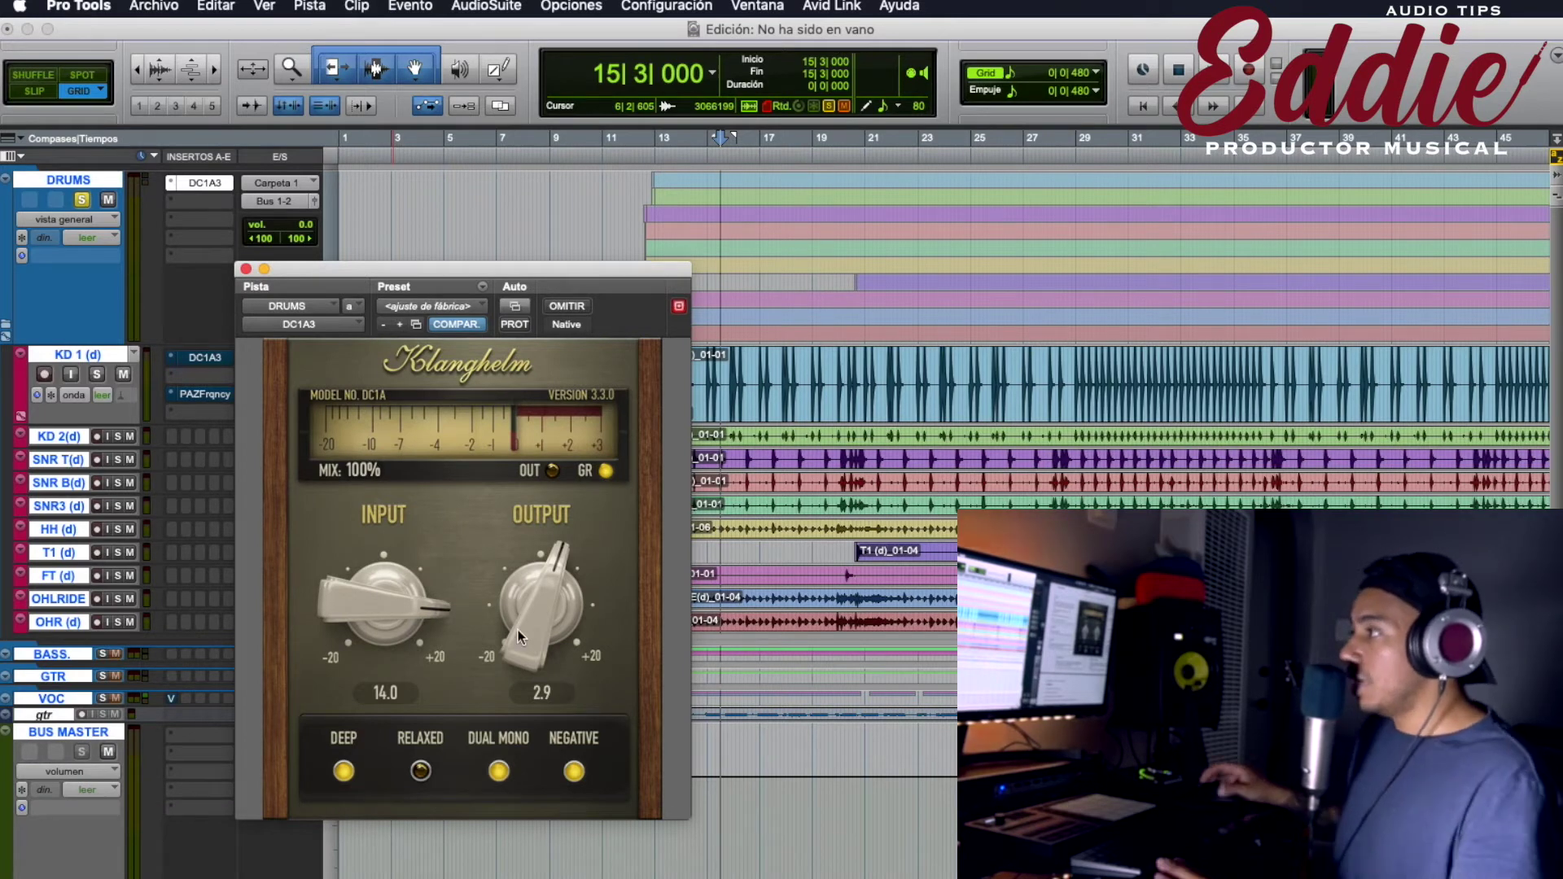
Play the drums and compare the DRUMS compressor bypassed and active, leaving it active
key("space")
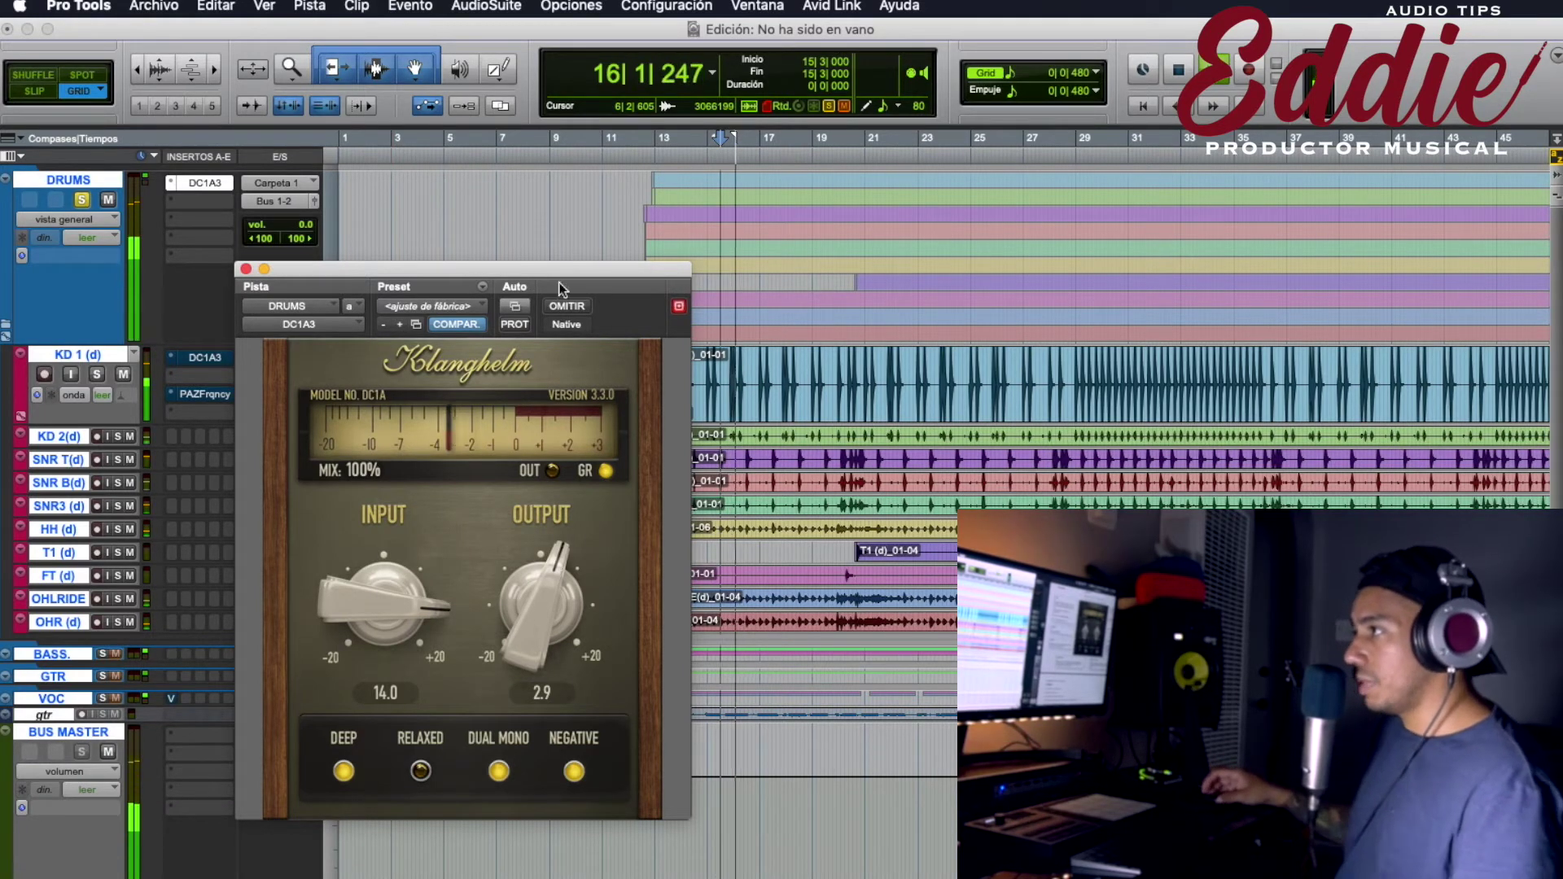
left_click(558, 310)
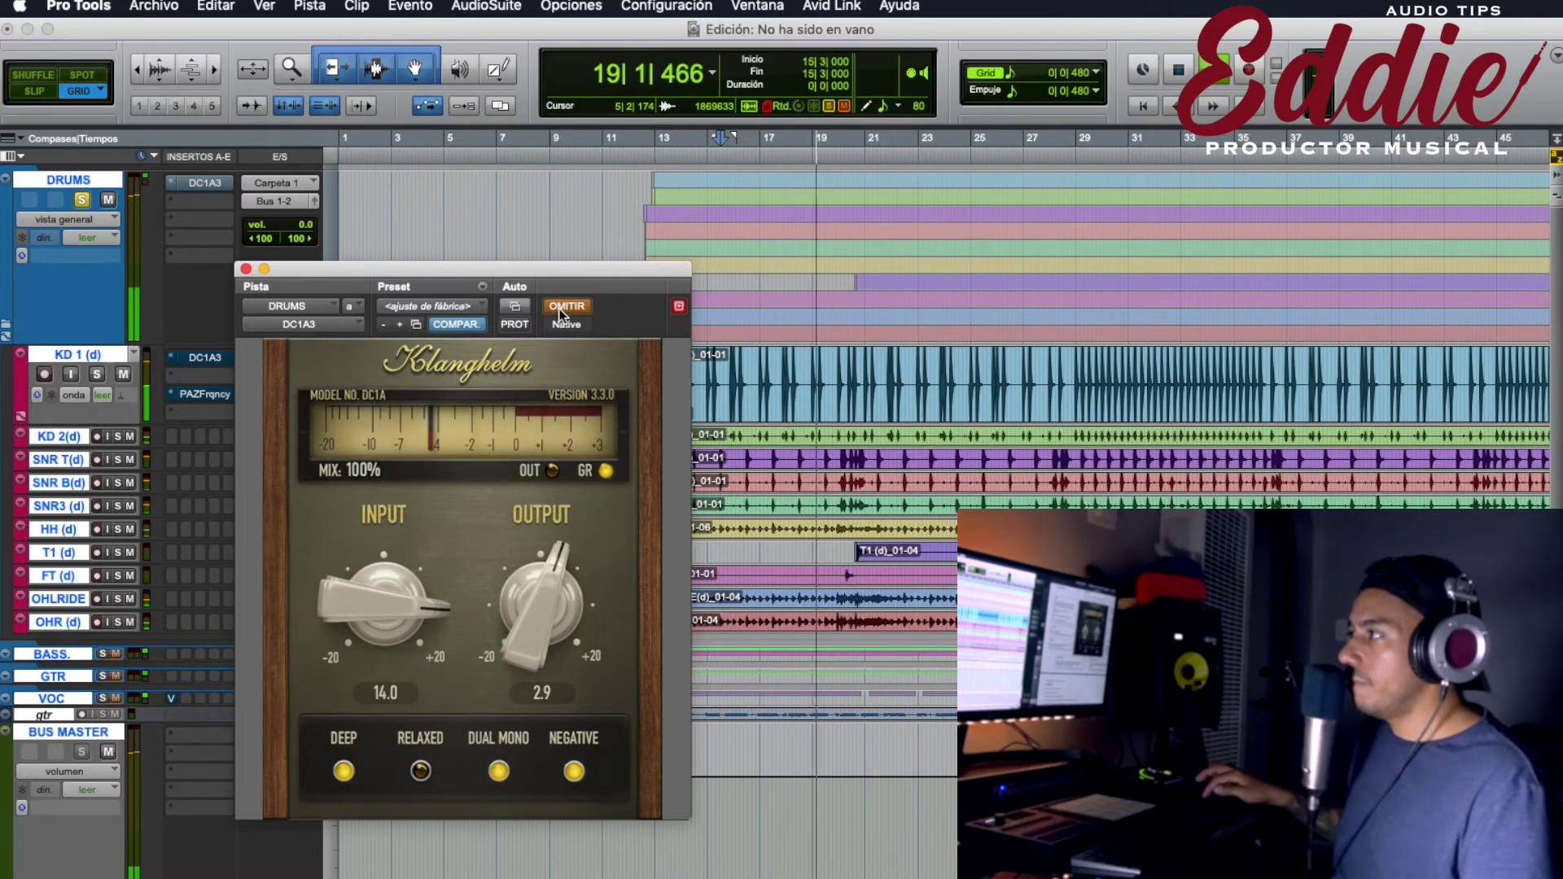
left_click(558, 310)
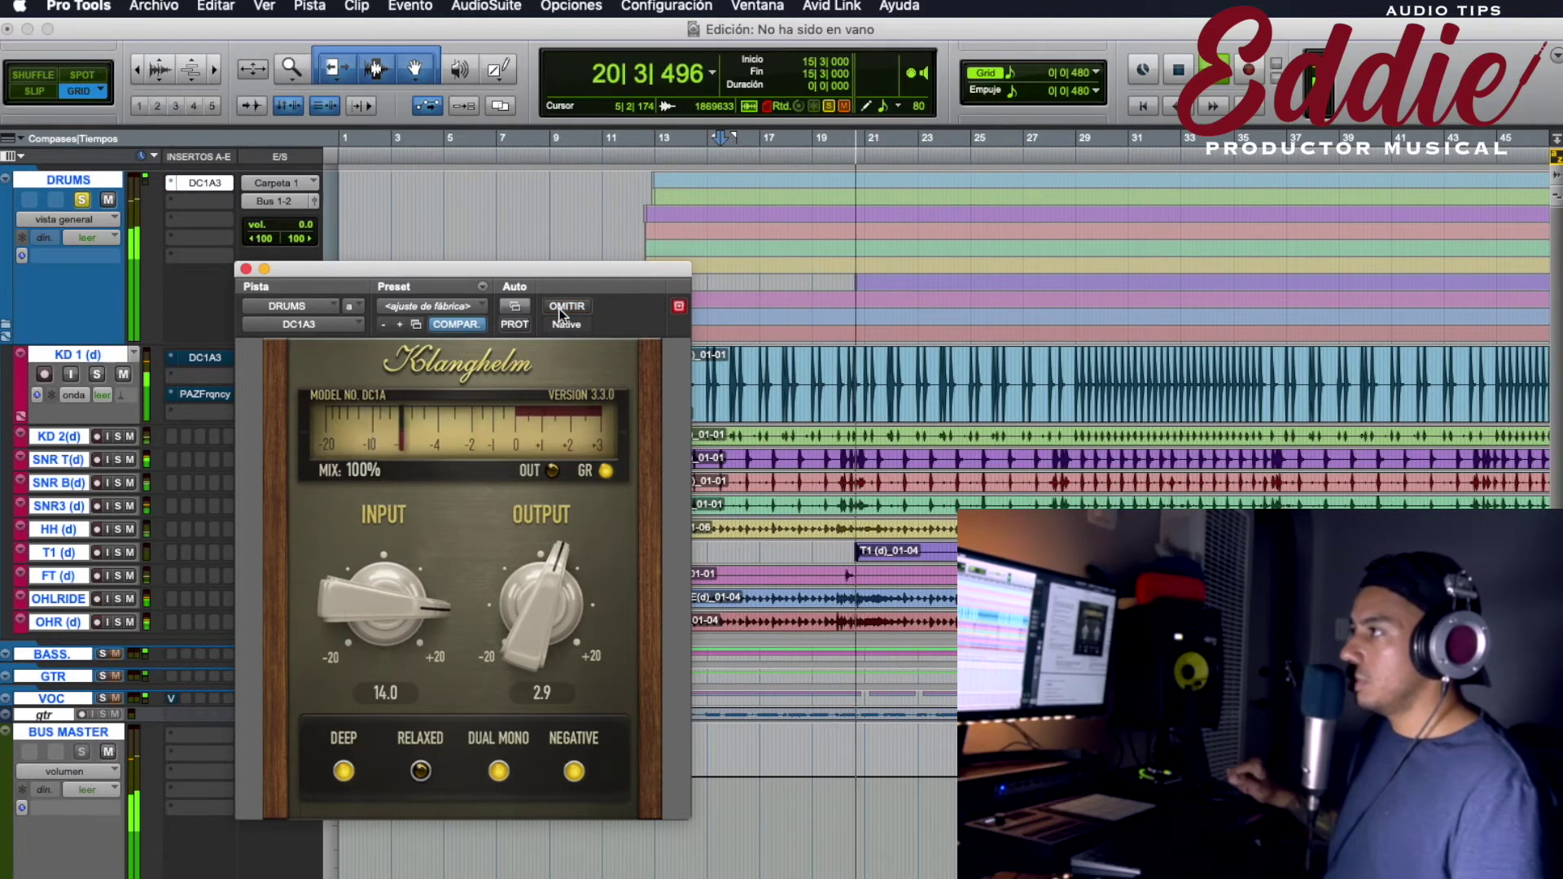
Audition the drums from 13|4|480 with the DRUMS compressor bypassed and active, leaving it active with playback stopped
left_click(681, 140)
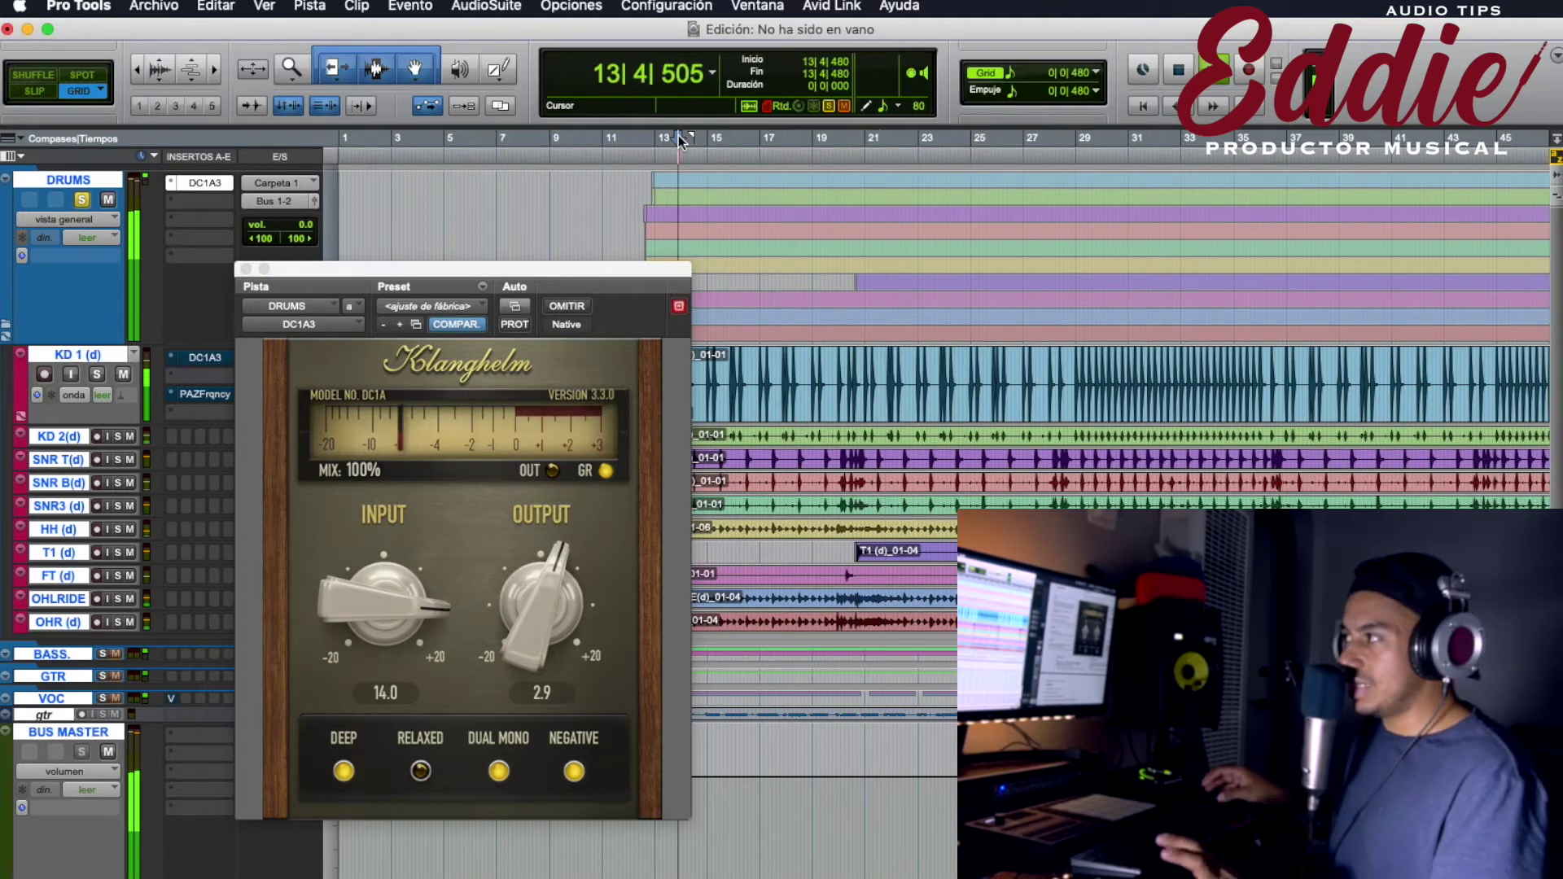
left_click(581, 309)
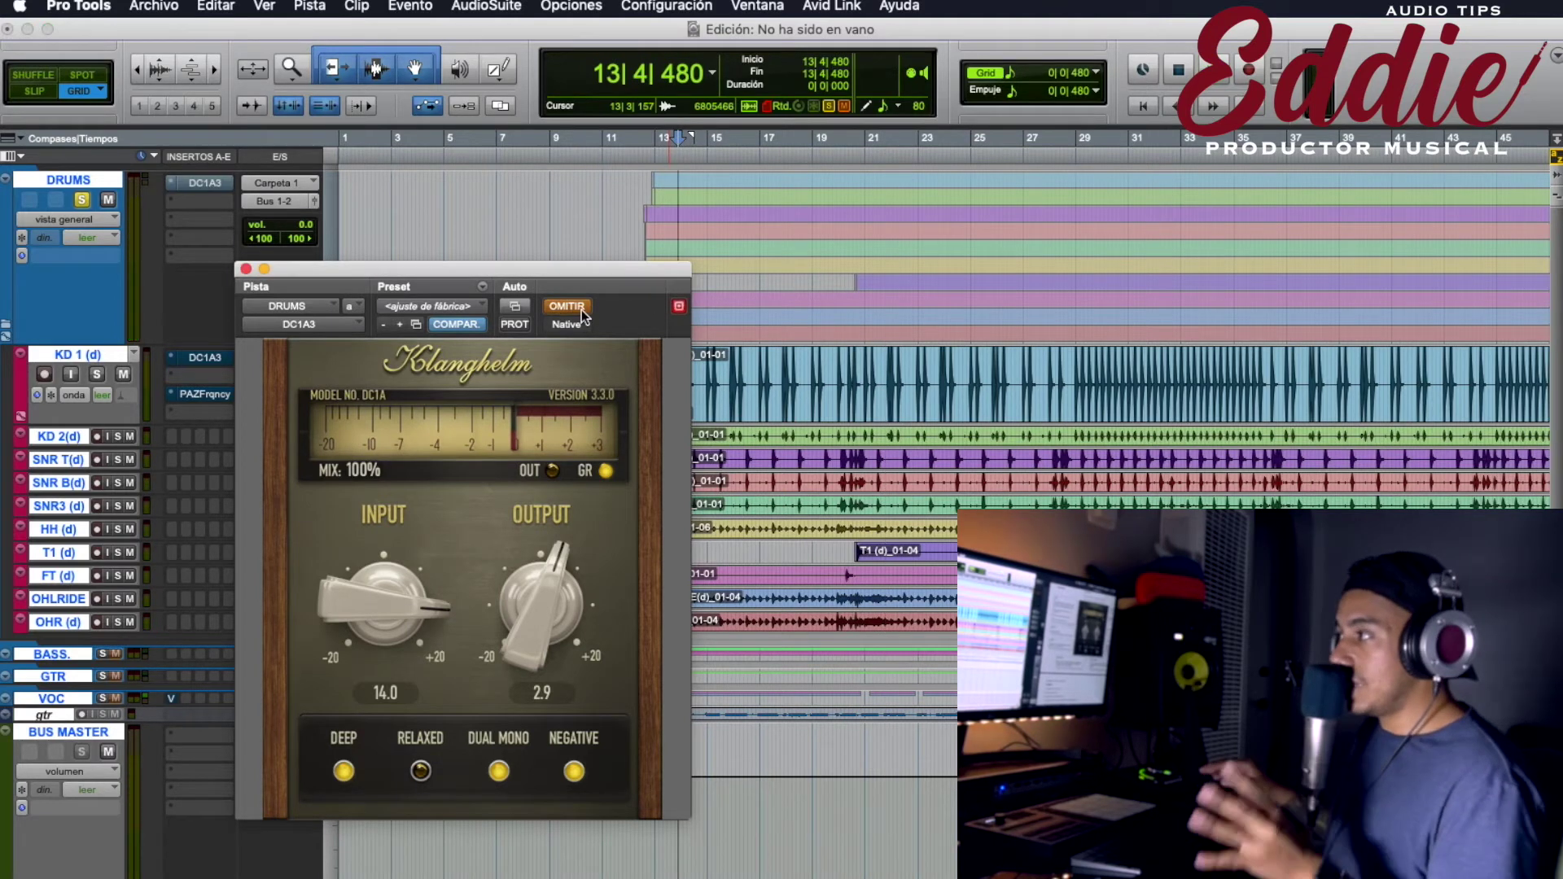
key("space")
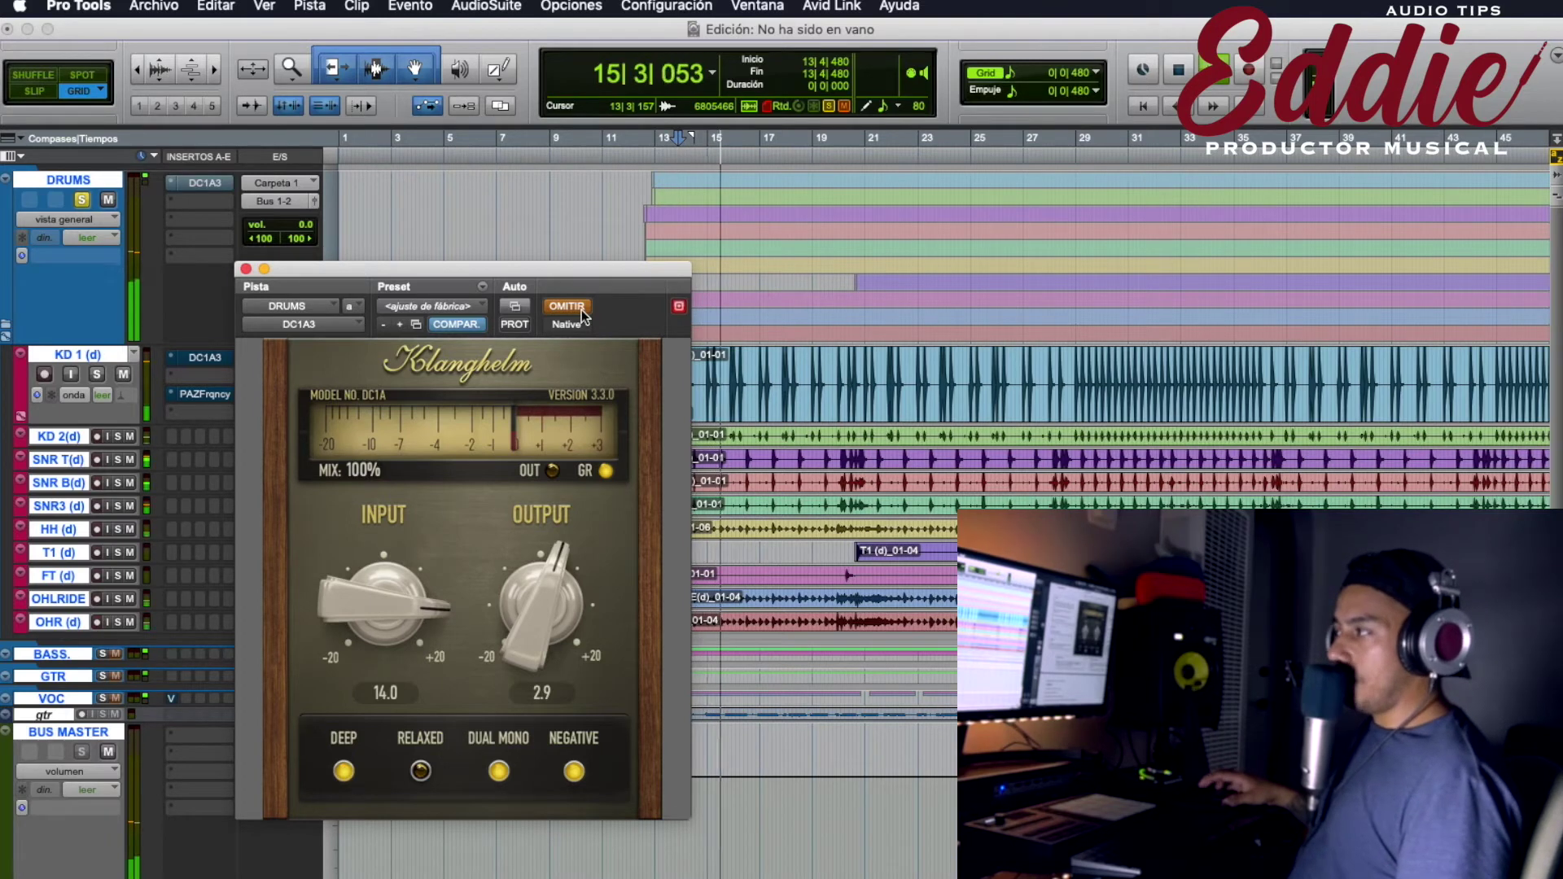
left_click(581, 310)
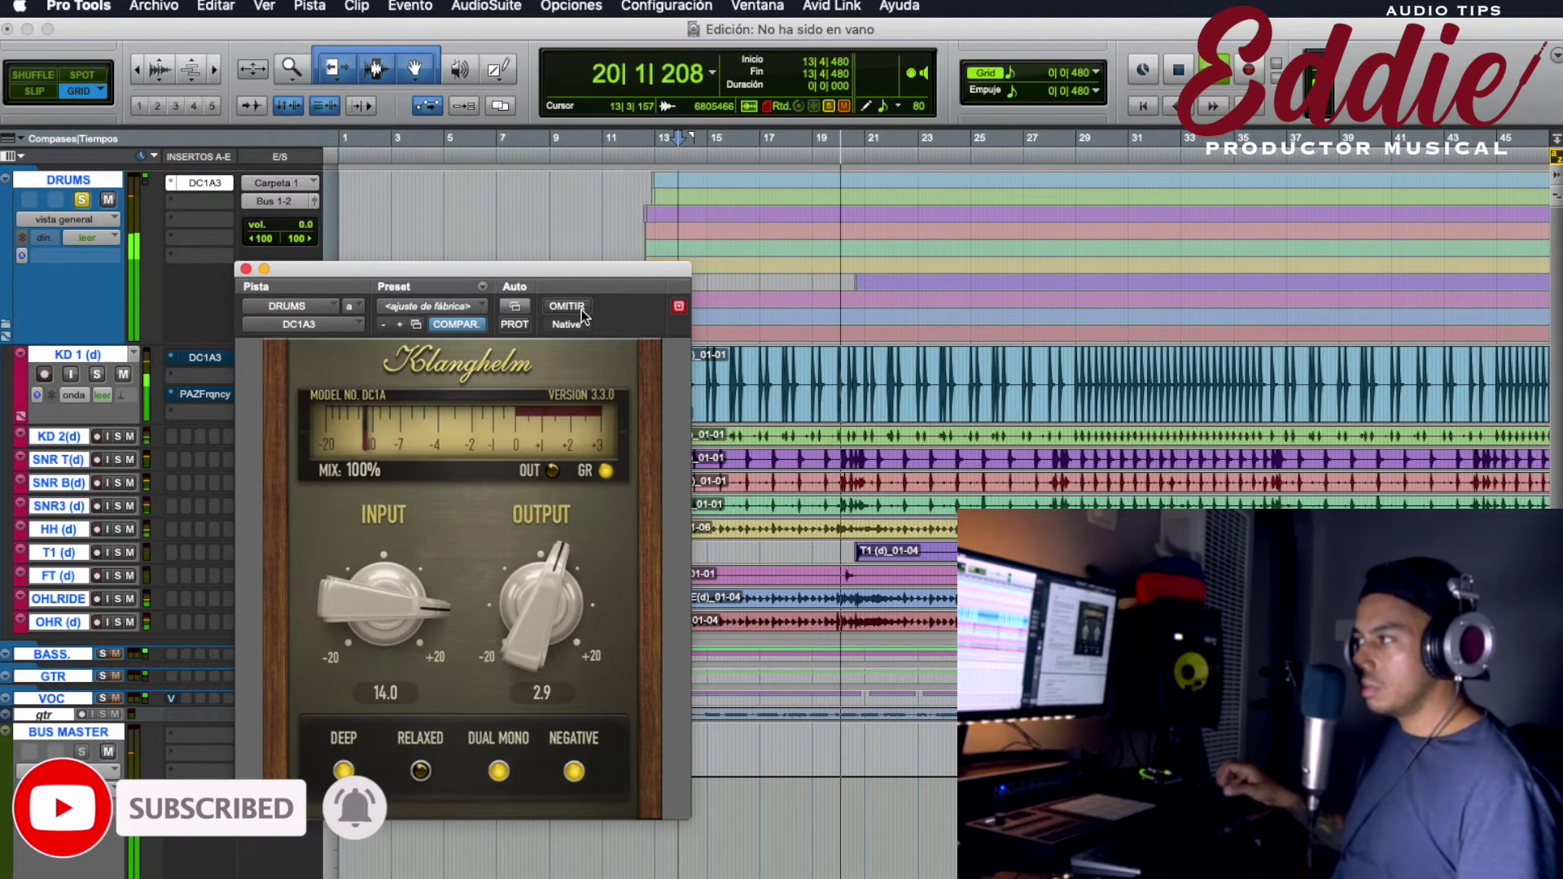
key("space")
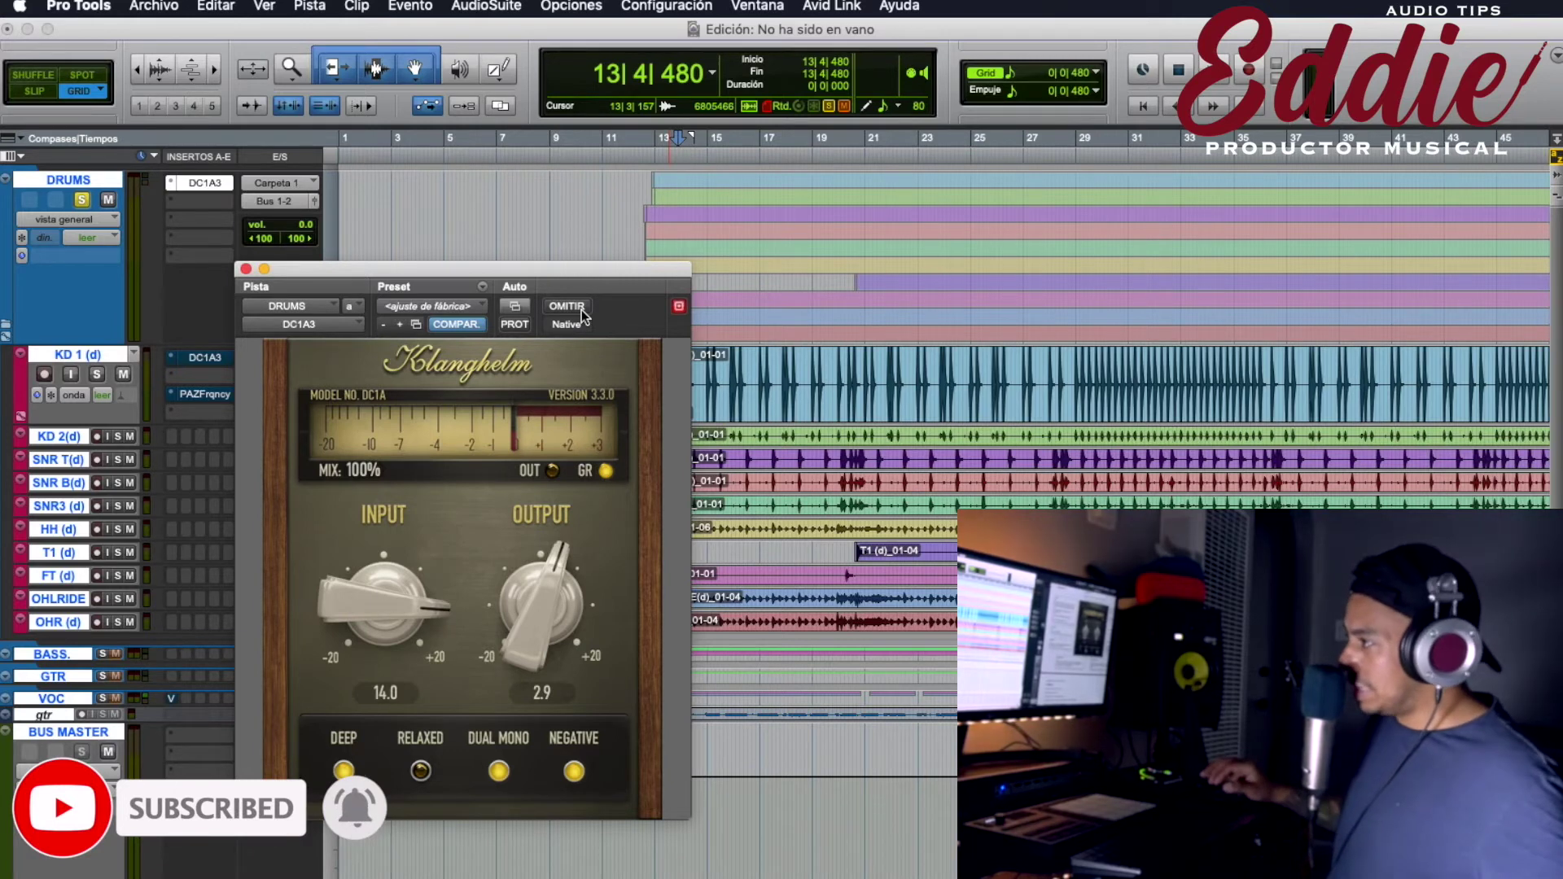
key("space")
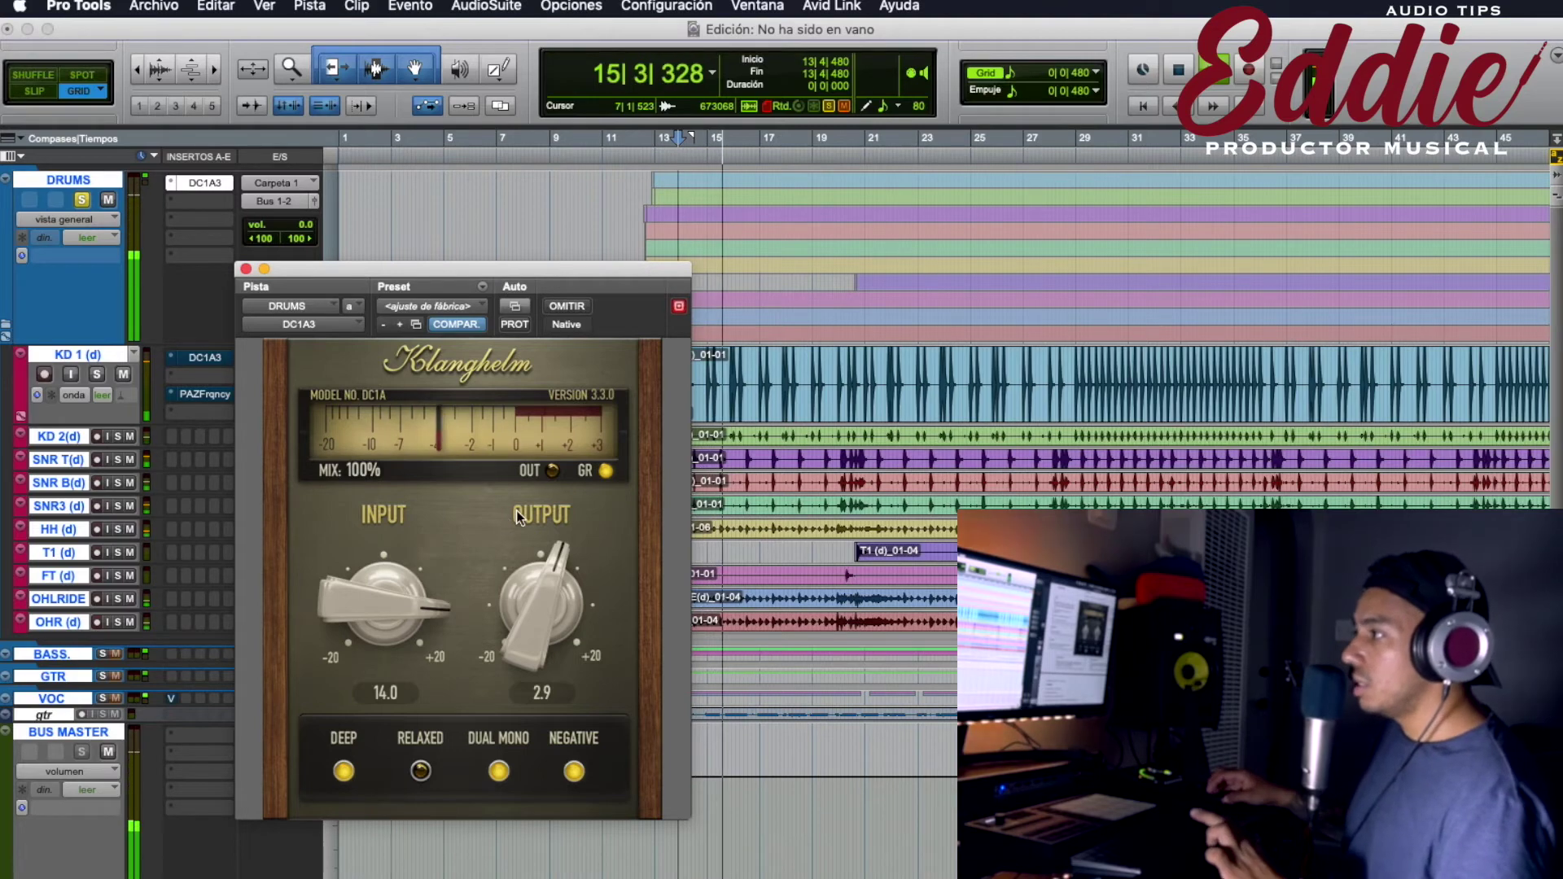
key("space")
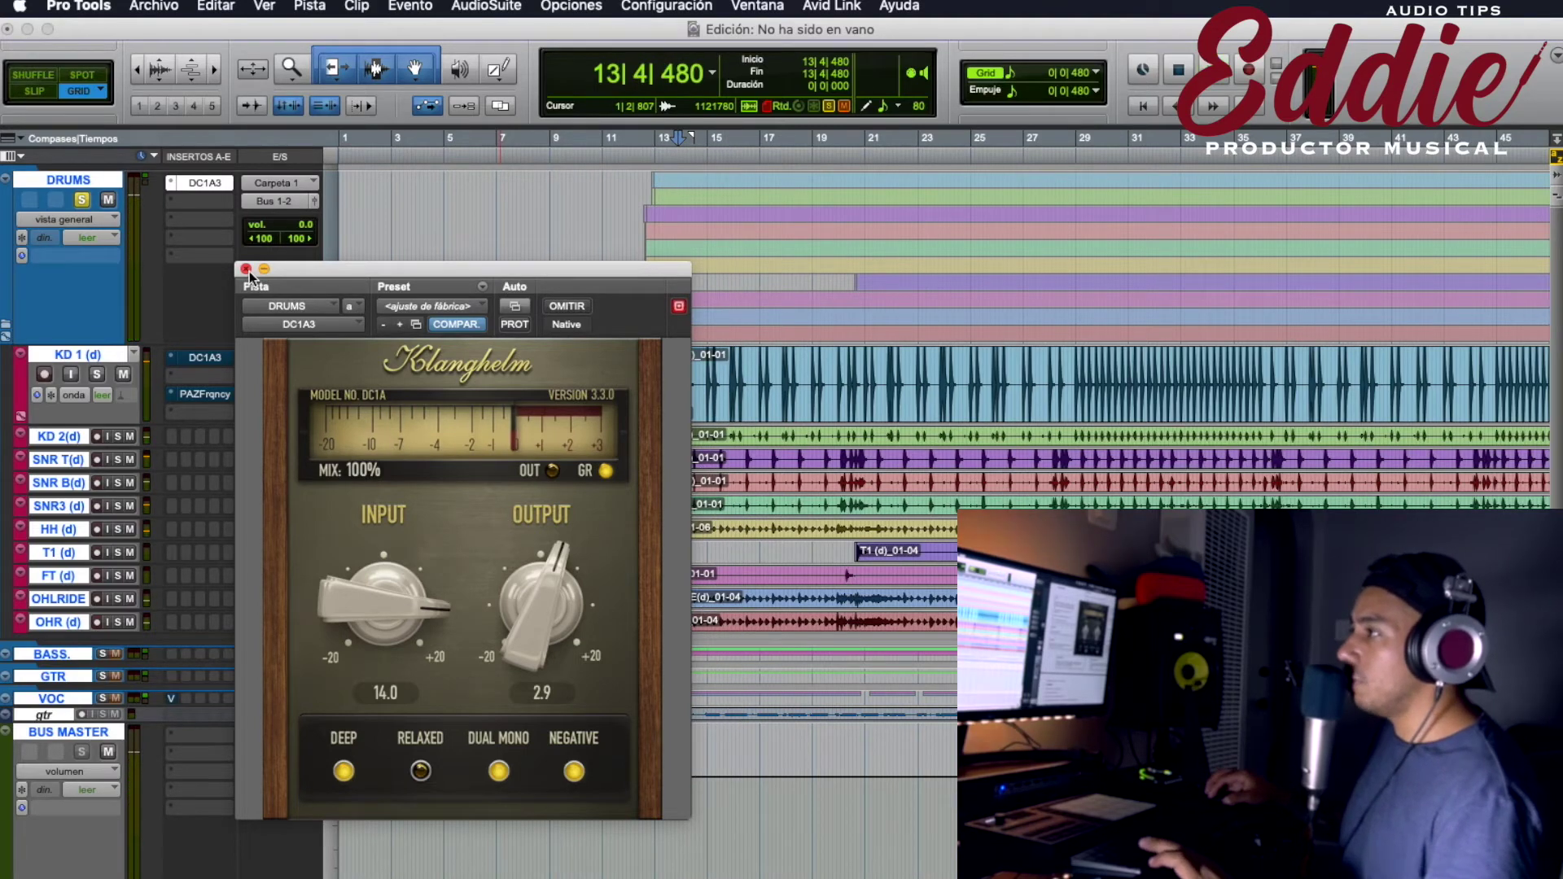
Close the DRUMS compressor, solo KD 1, and set the input of its DC1A3 to 1.9
left_click(246, 270)
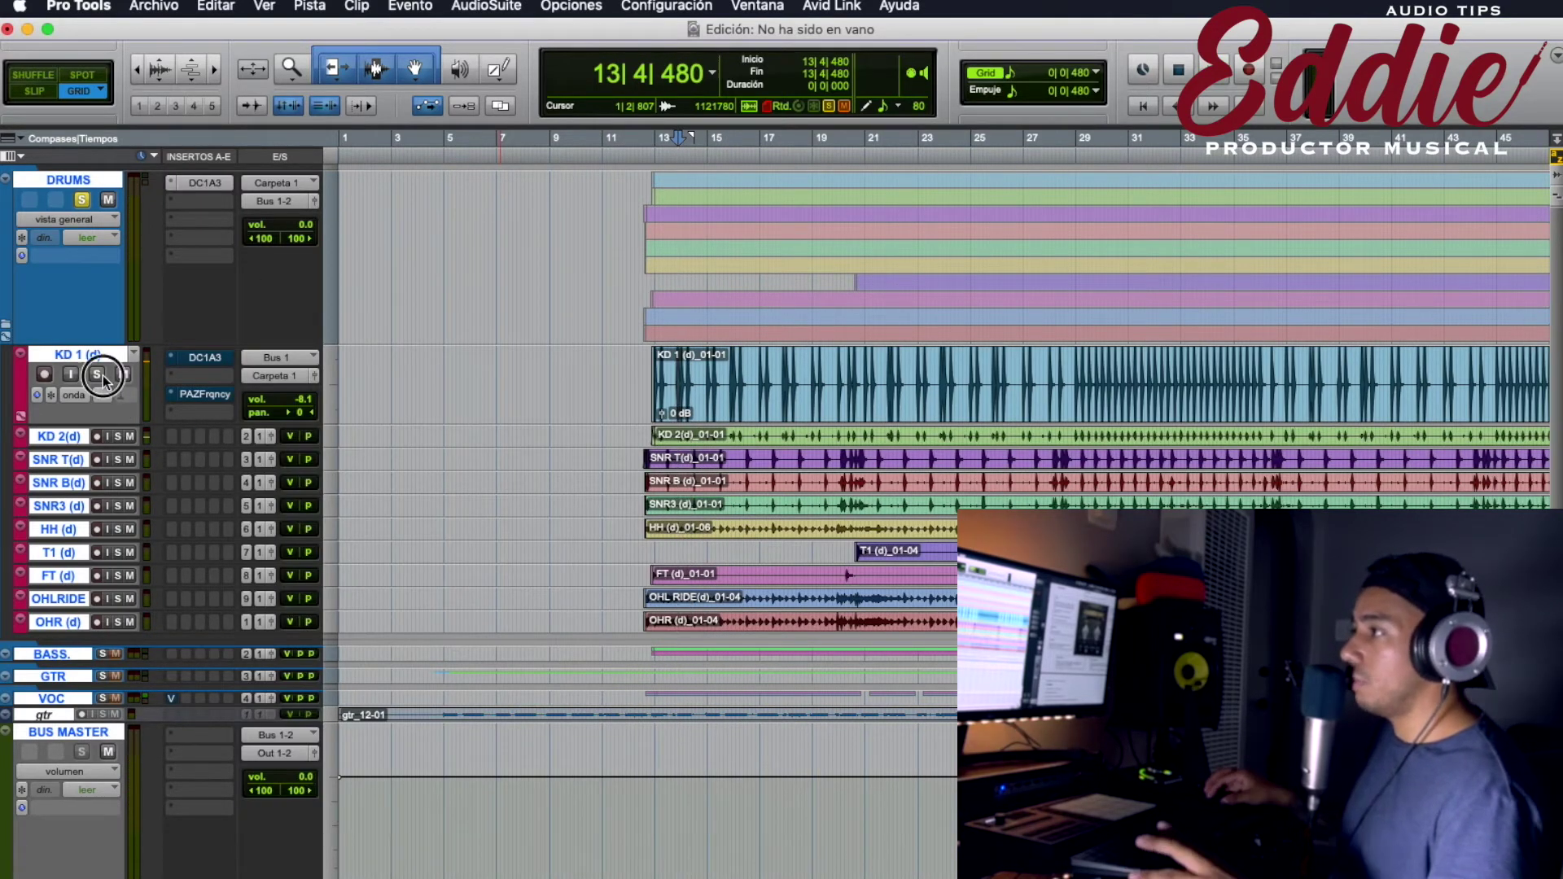
left_click(191, 360)
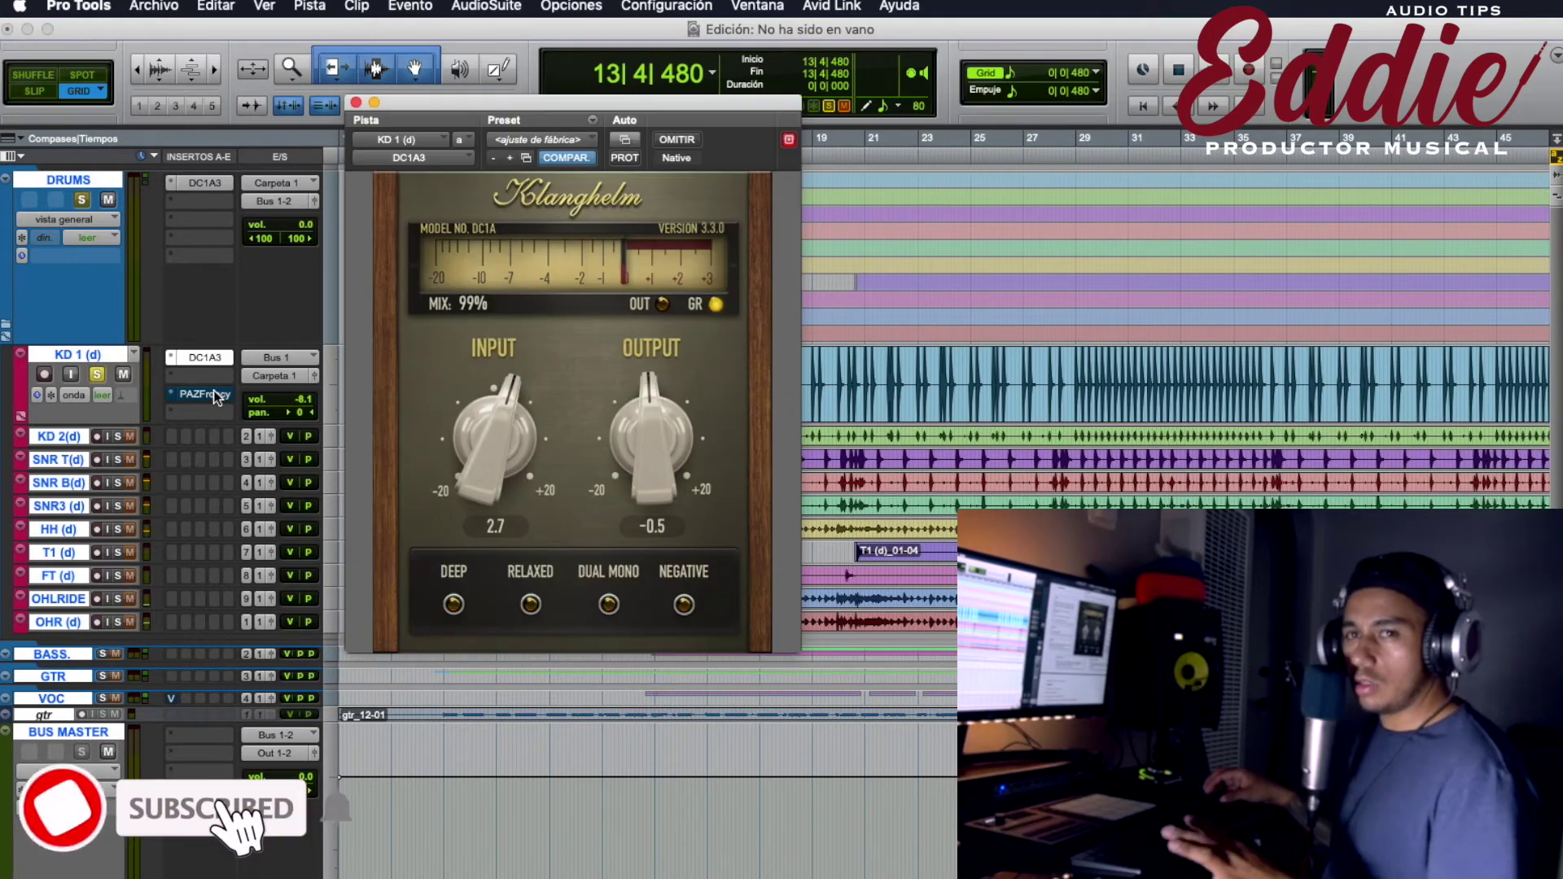
key("space")
left_click_drag(508, 457, 491, 495)
key("space")
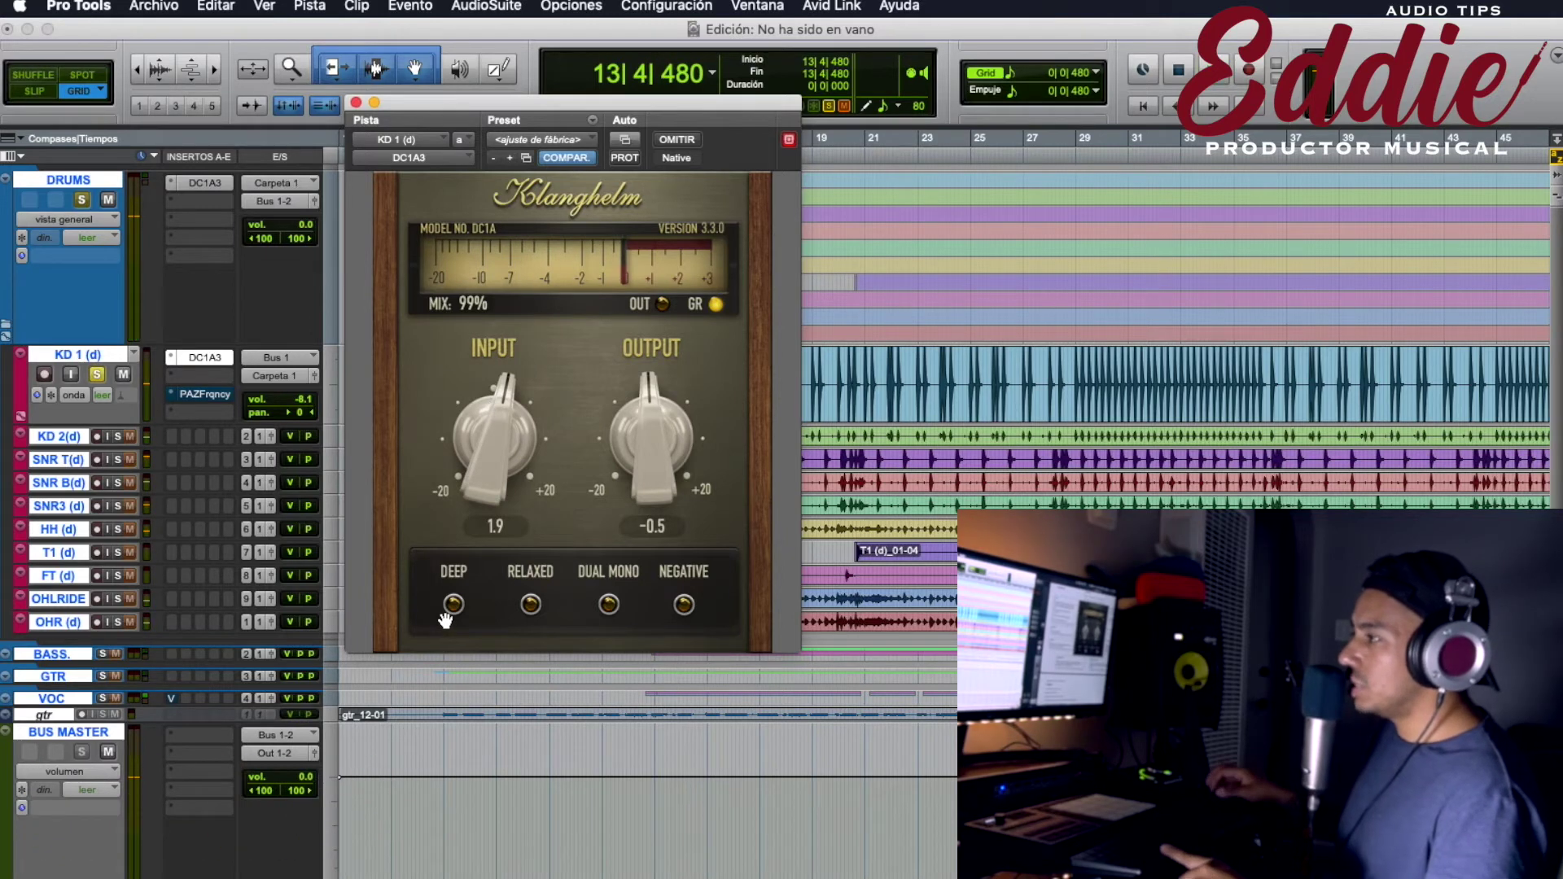
Compare Deep on and off on the KD 1 compressor while the kick plays, leaving it on
key("space")
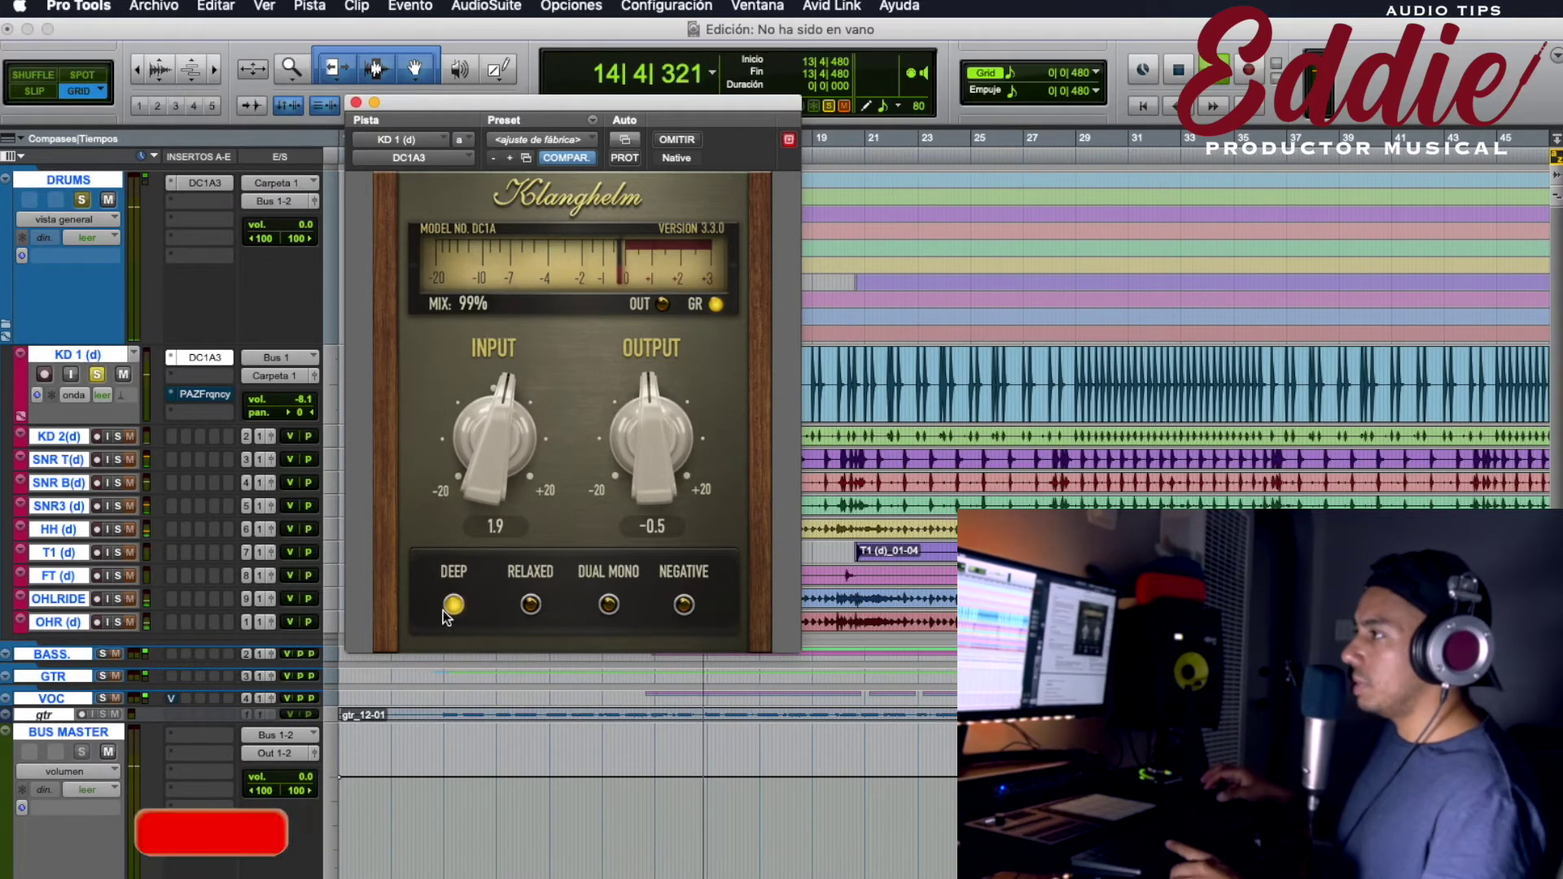
left_click(443, 610)
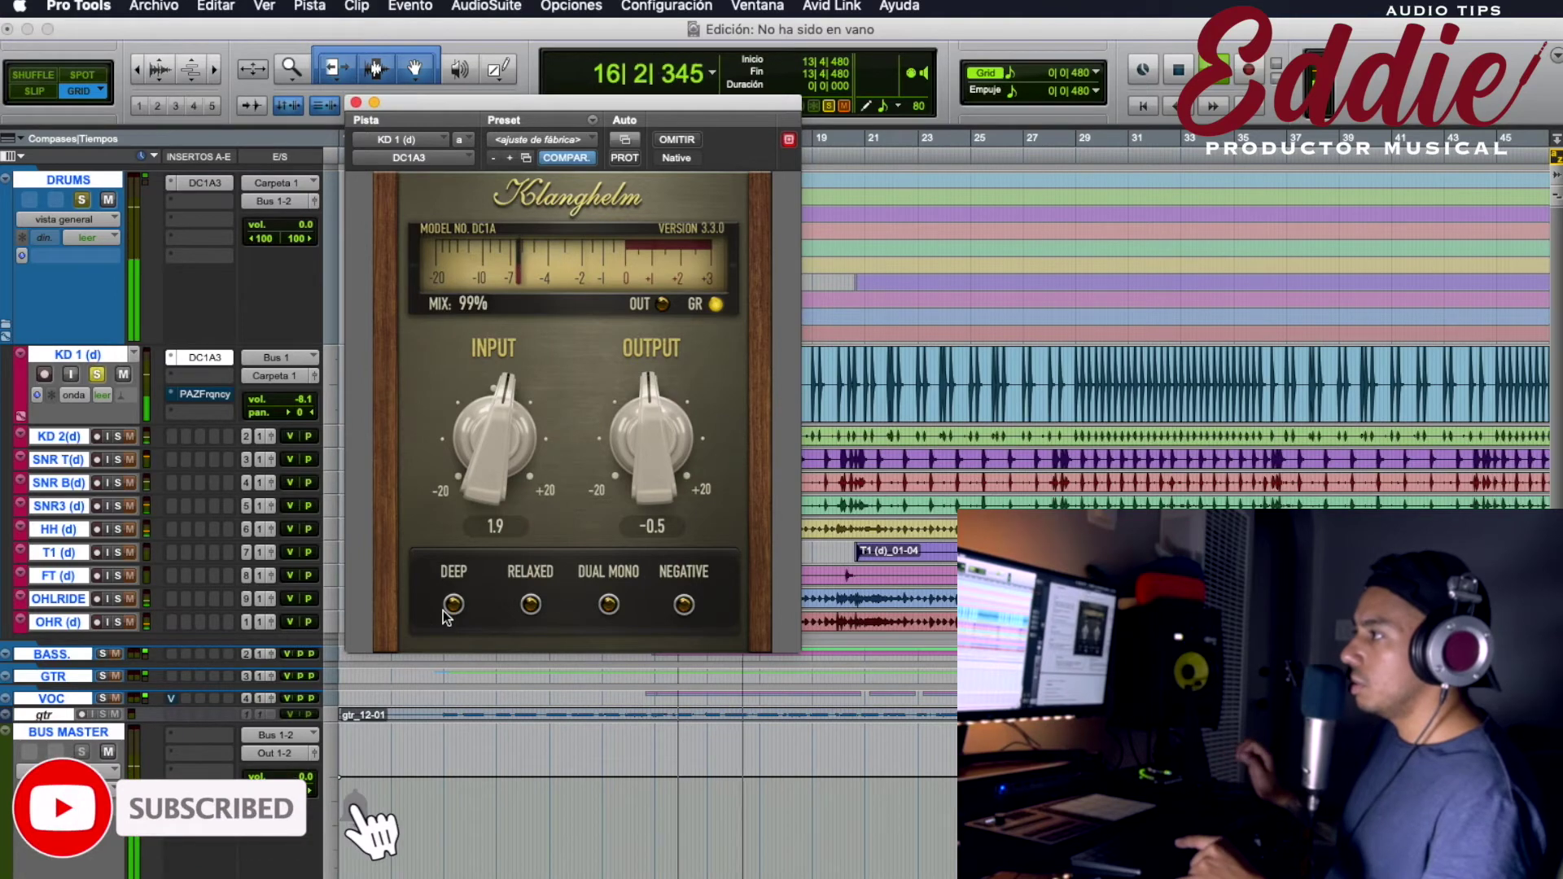
left_click(458, 606)
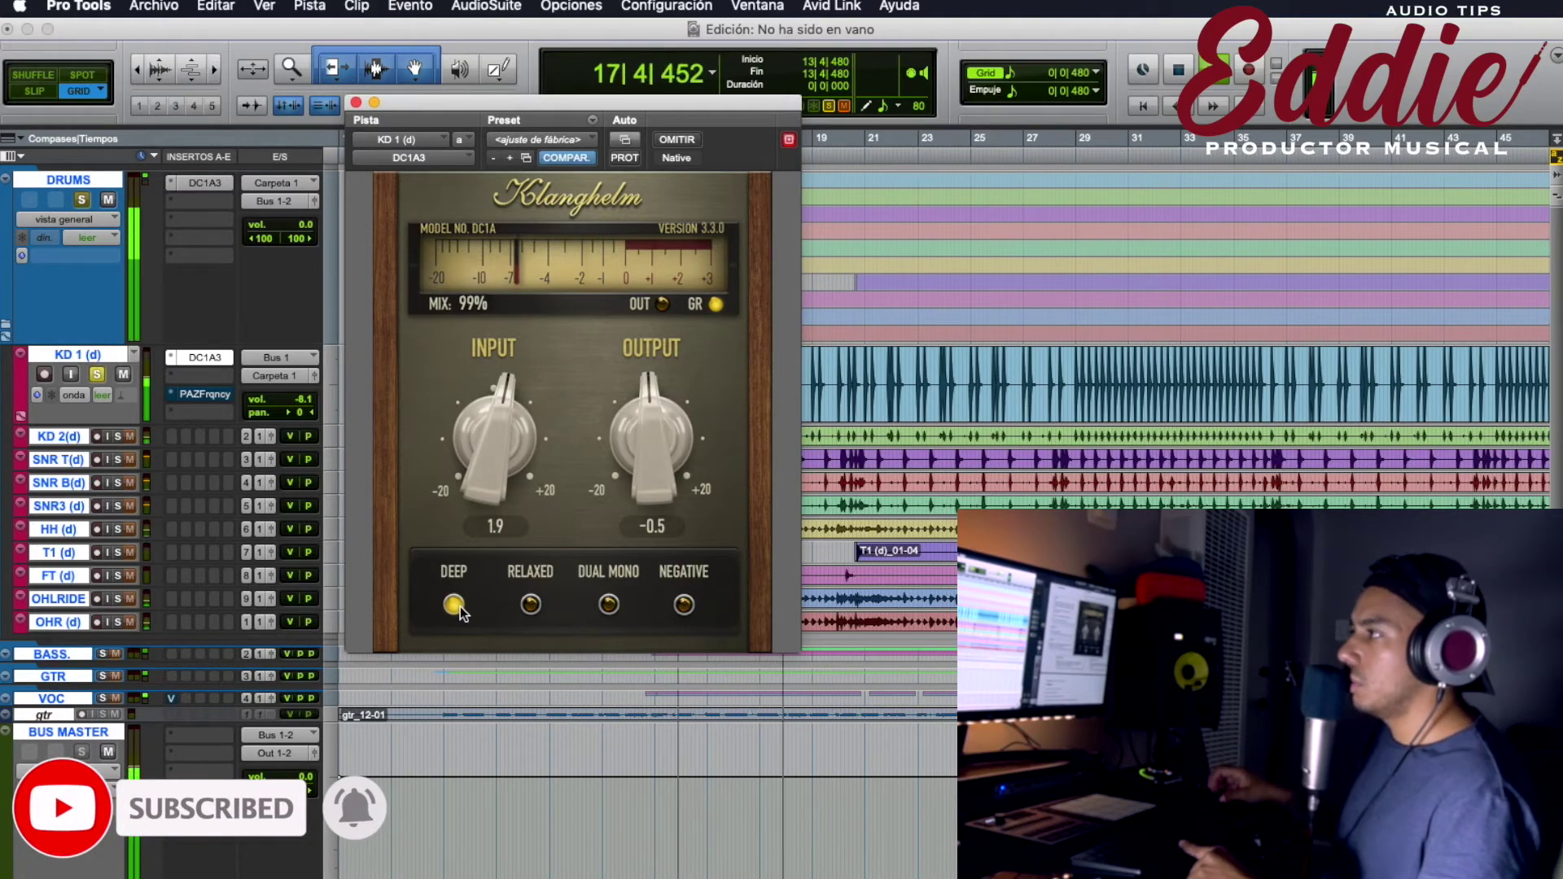
key("space")
Set the KD 1 compressor's input to 9.3 and arrange it beside the track's PAZ Frequency analyzer
left_click_drag(498, 410, 476, 215)
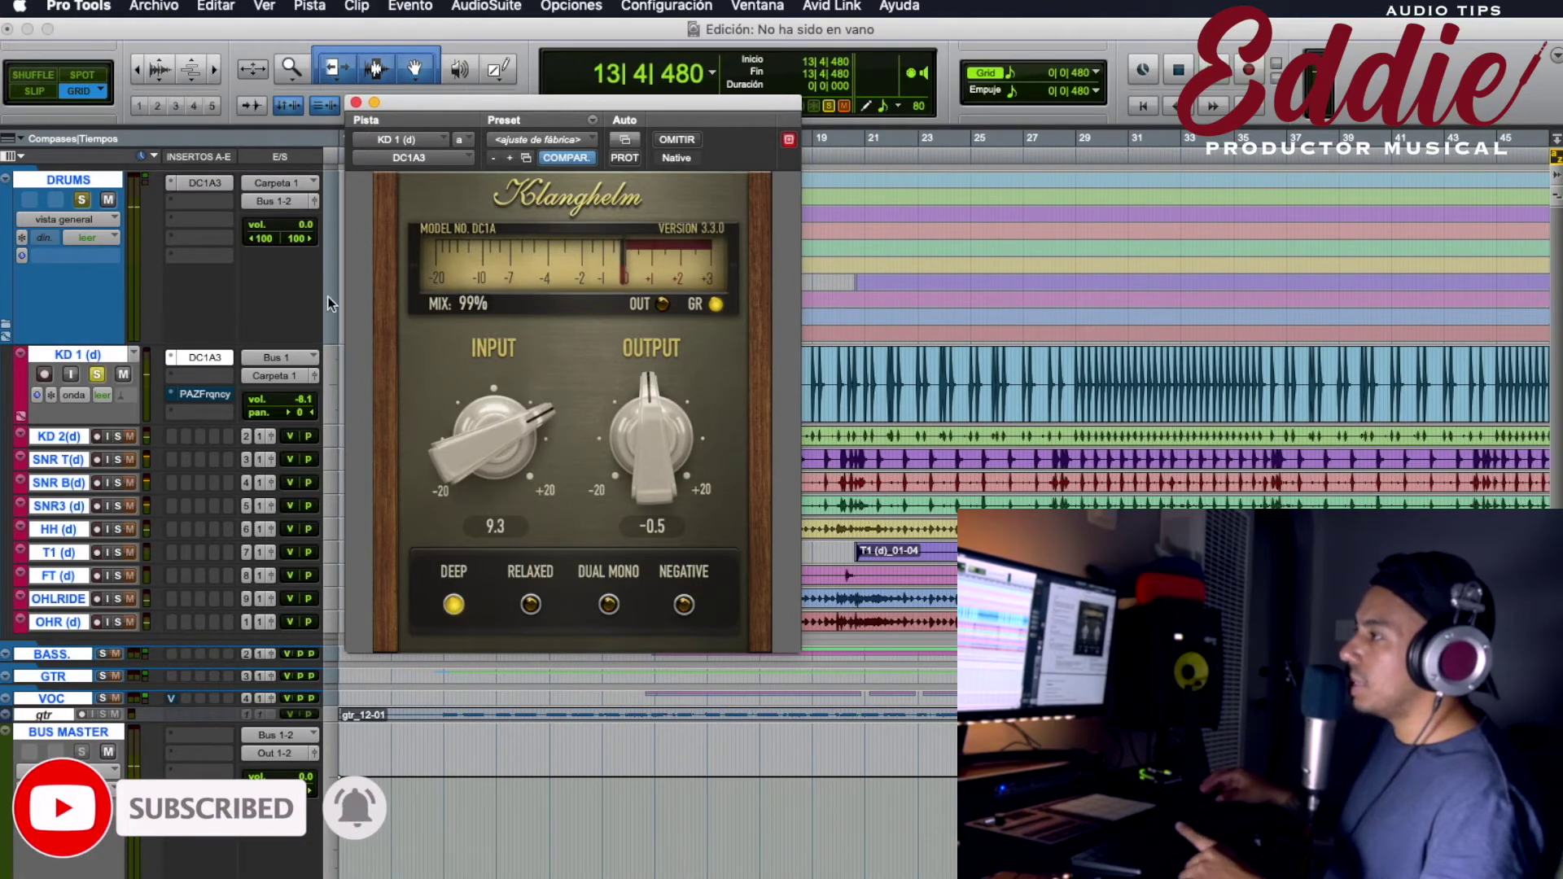
left_click(189, 390)
left_click_drag(762, 105, 1028, 67)
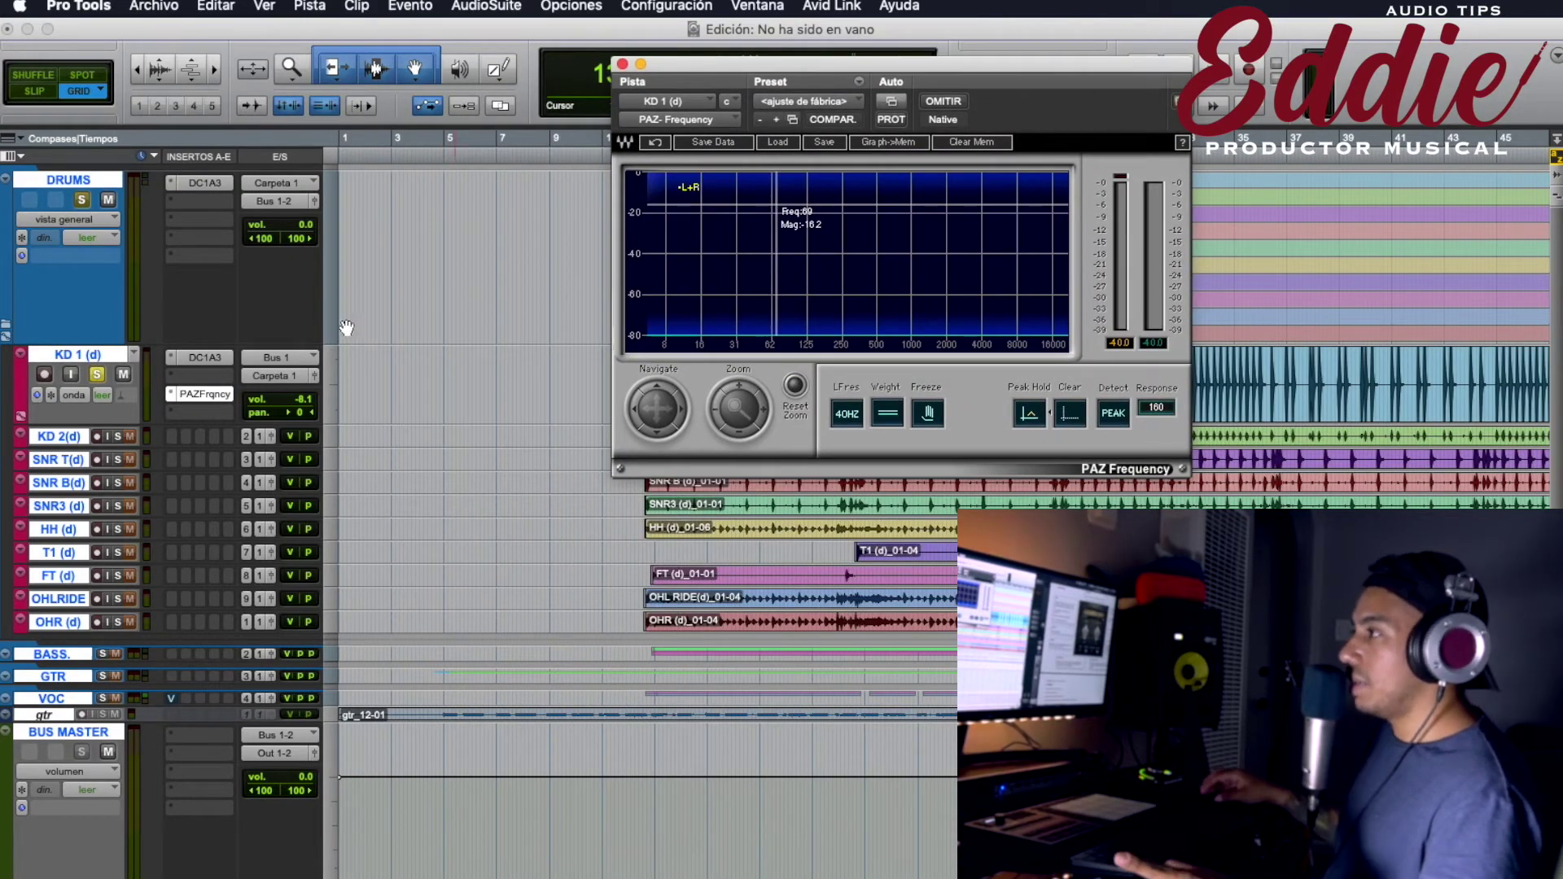
left_click(205, 357)
left_click_drag(856, 77, 399, 64)
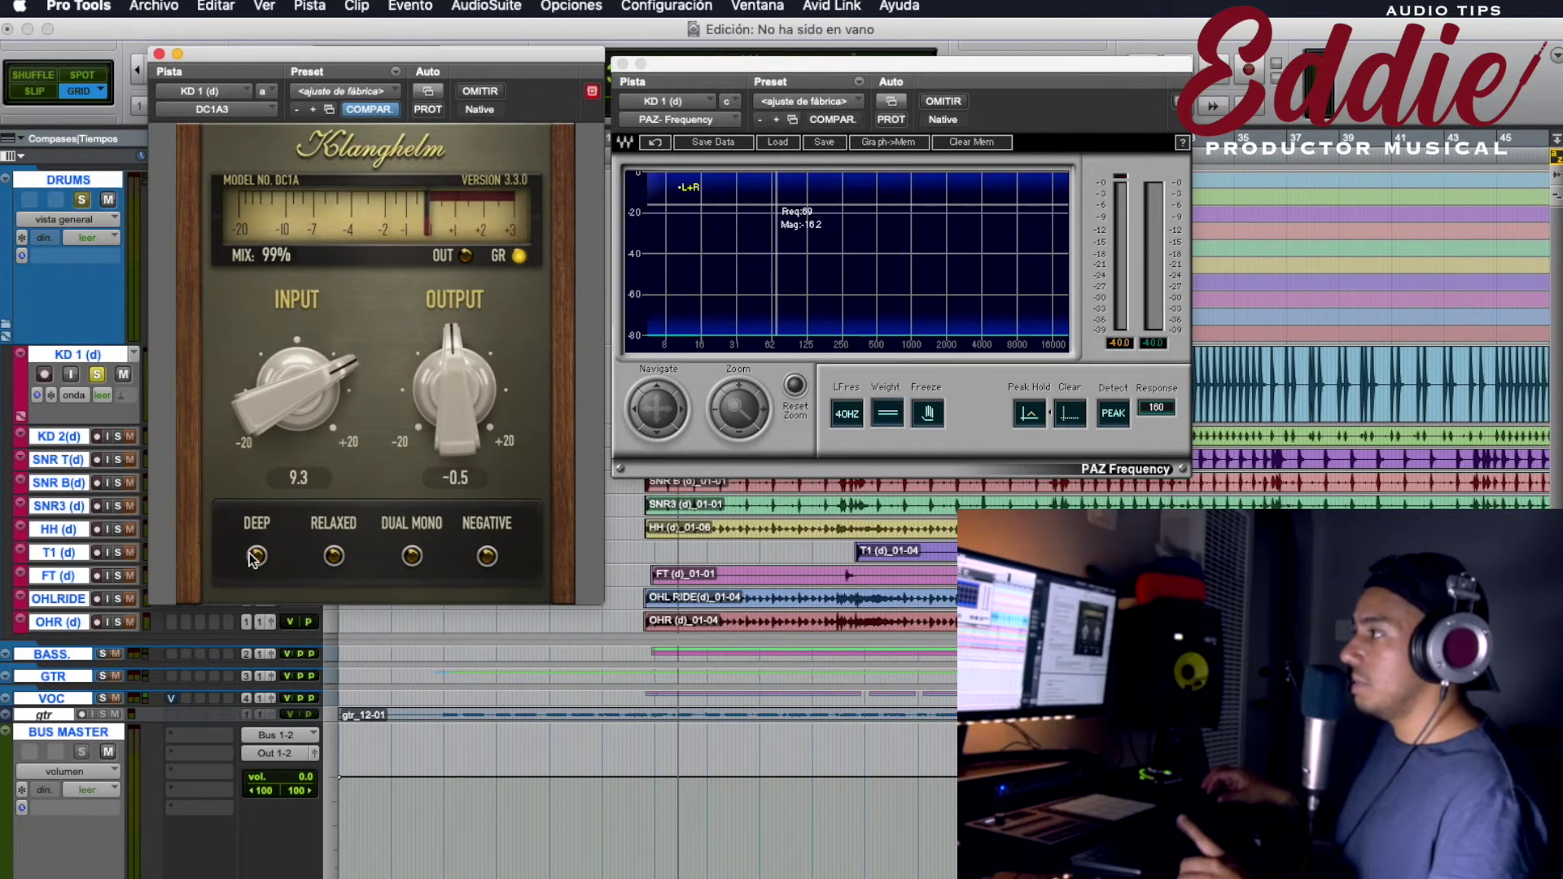
Play the kick with Deep off, raise the compressor's input to 11.3, and mark the low-frequency peak in PAZ Frequency
key("space")
left_click(784, 232)
left_click_drag(785, 230, 735, 270)
left_click_drag(287, 371, 285, 341)
left_click(767, 259)
left_click_drag(767, 257, 779, 243)
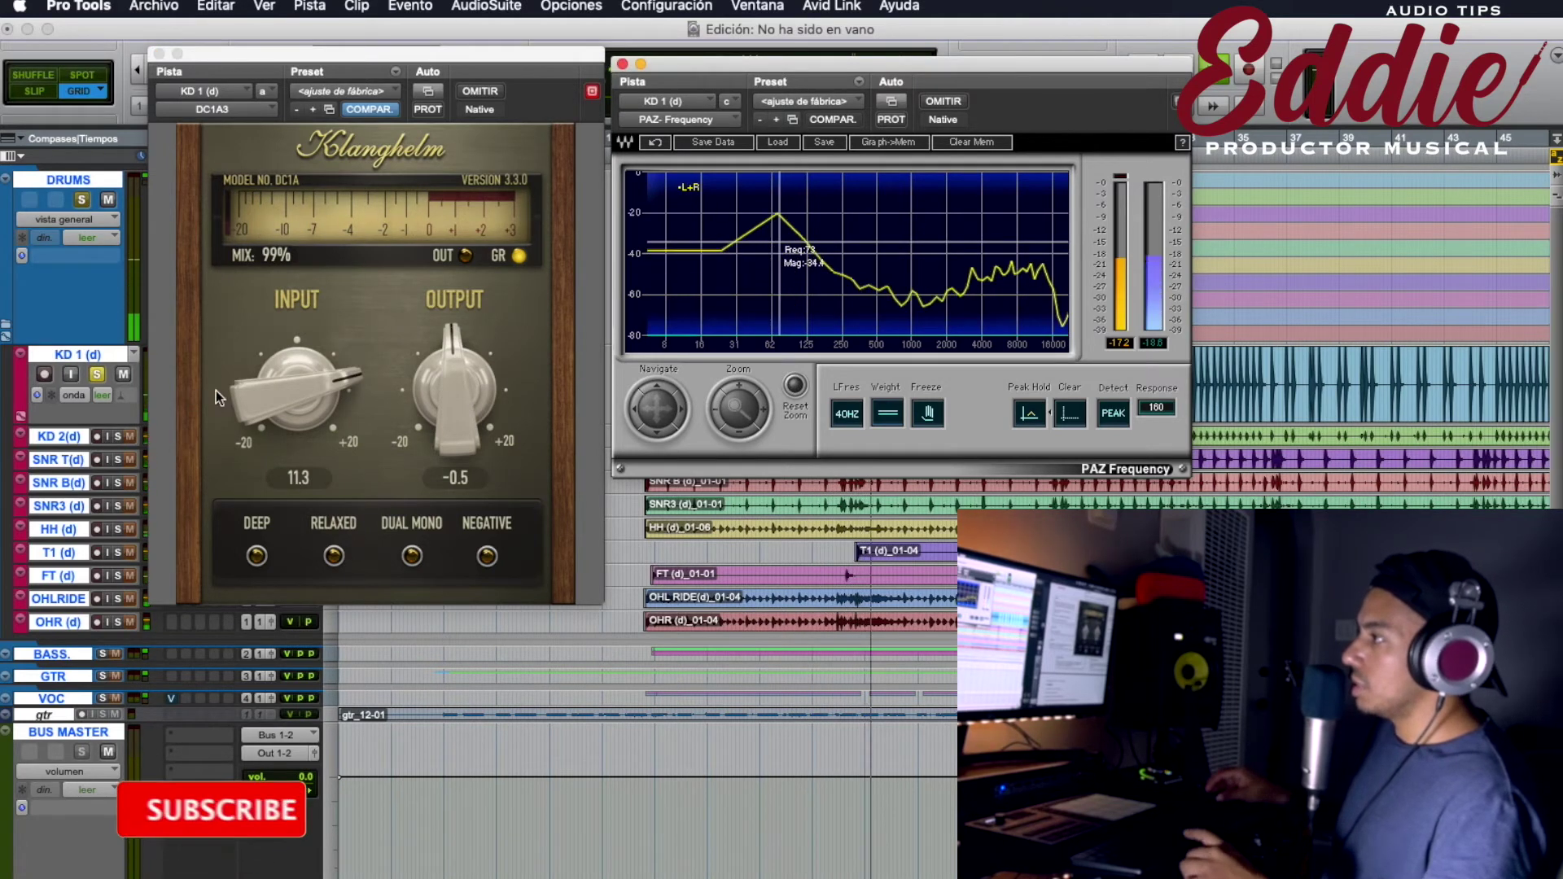
Compare Deep on and off on the KD 1 compressor, marking the kick's low-frequency peak in PAZ Frequency
left_click(256, 556)
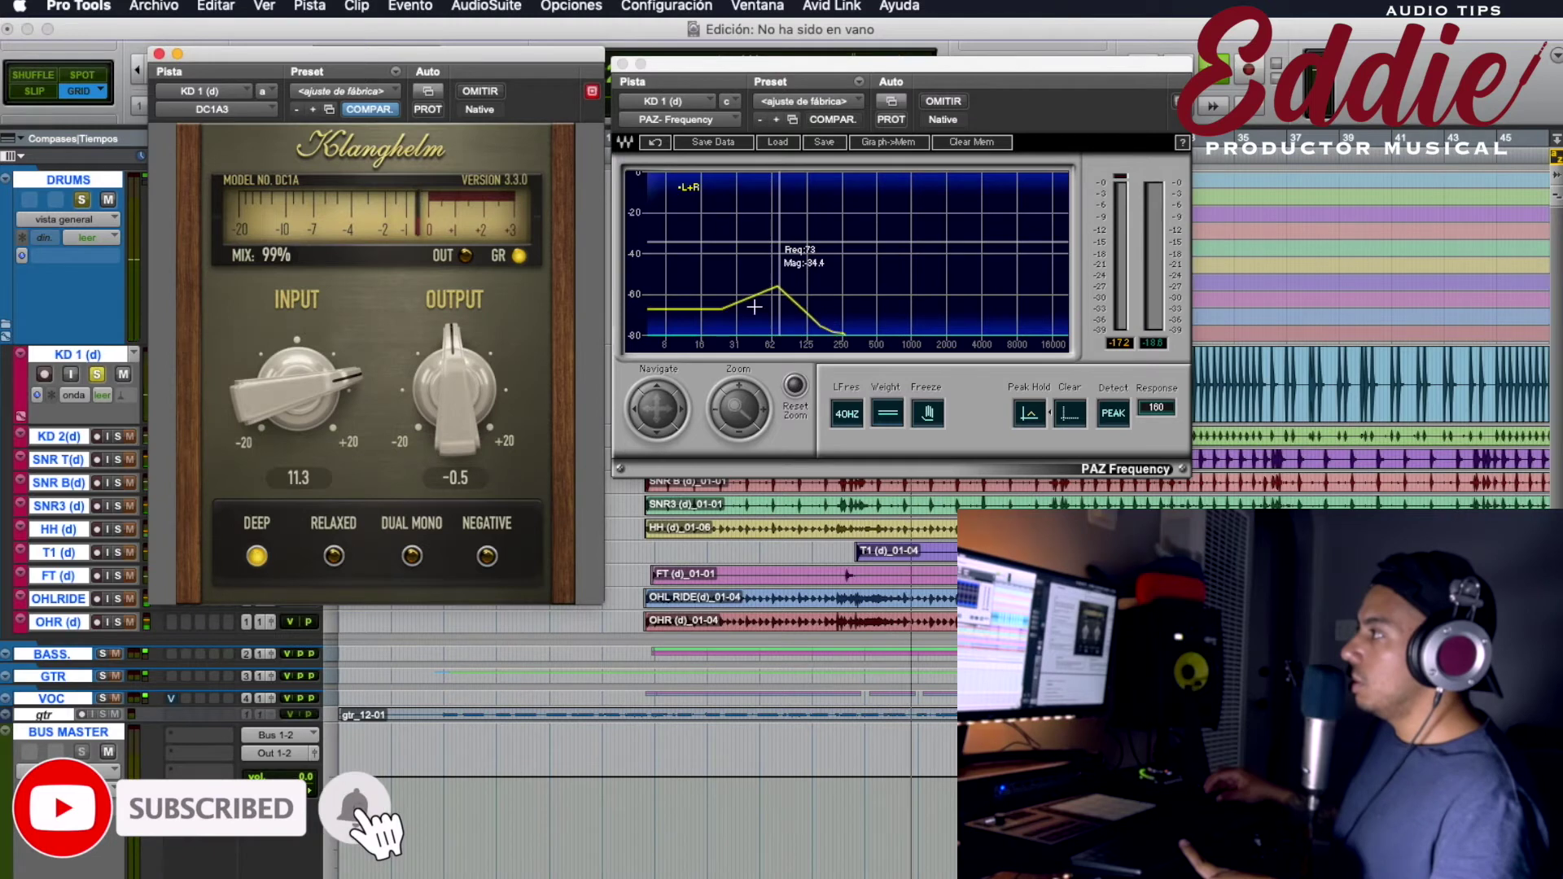
left_click(783, 228)
left_click_drag(783, 226, 785, 182)
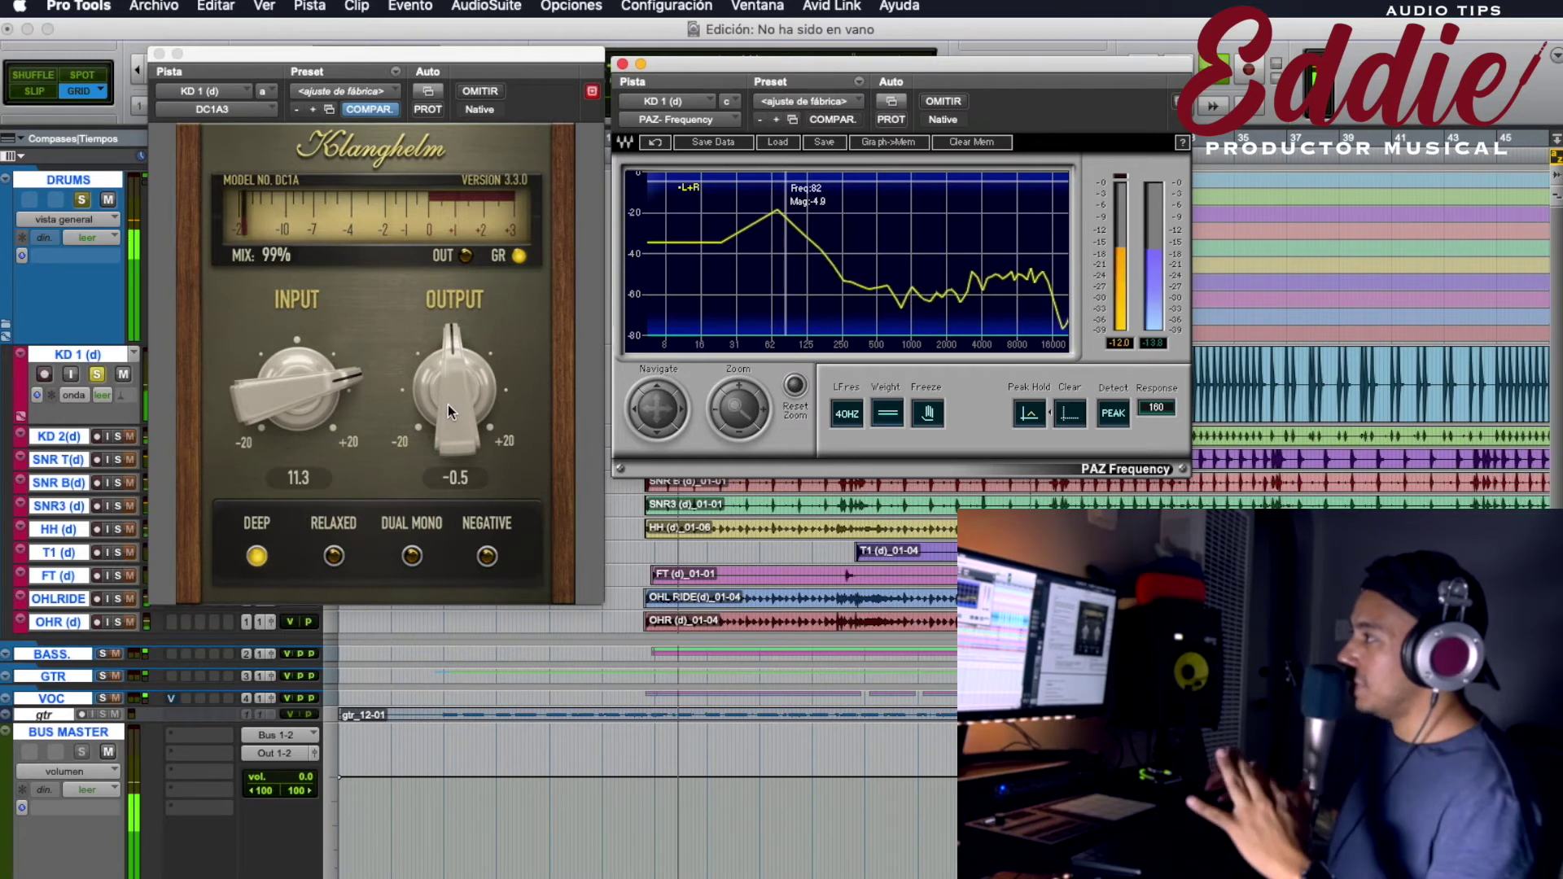
left_click(775, 226)
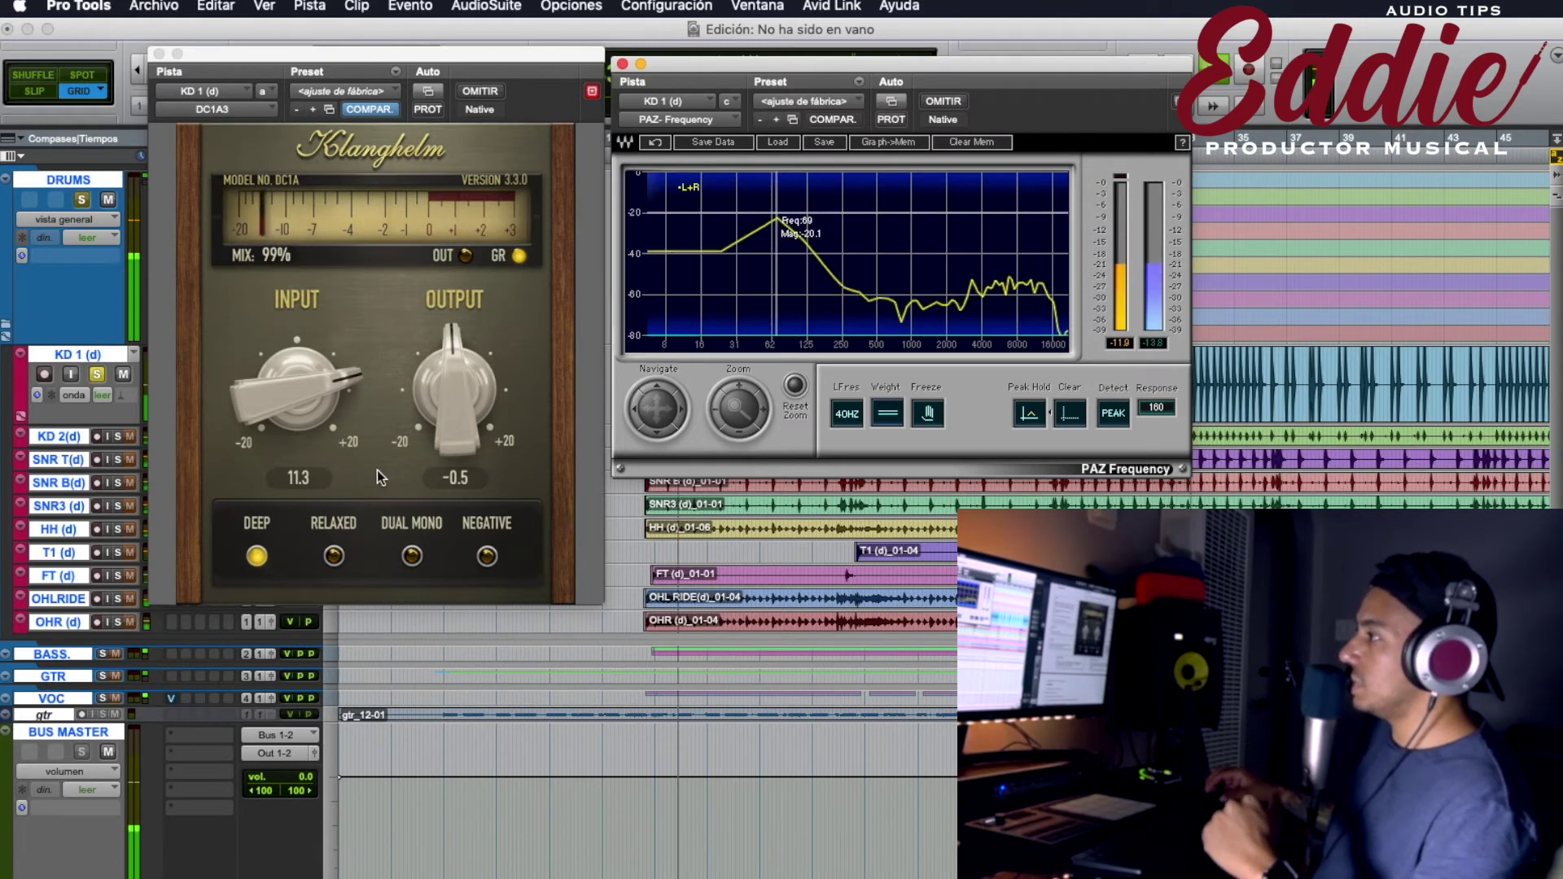
left_click(256, 556)
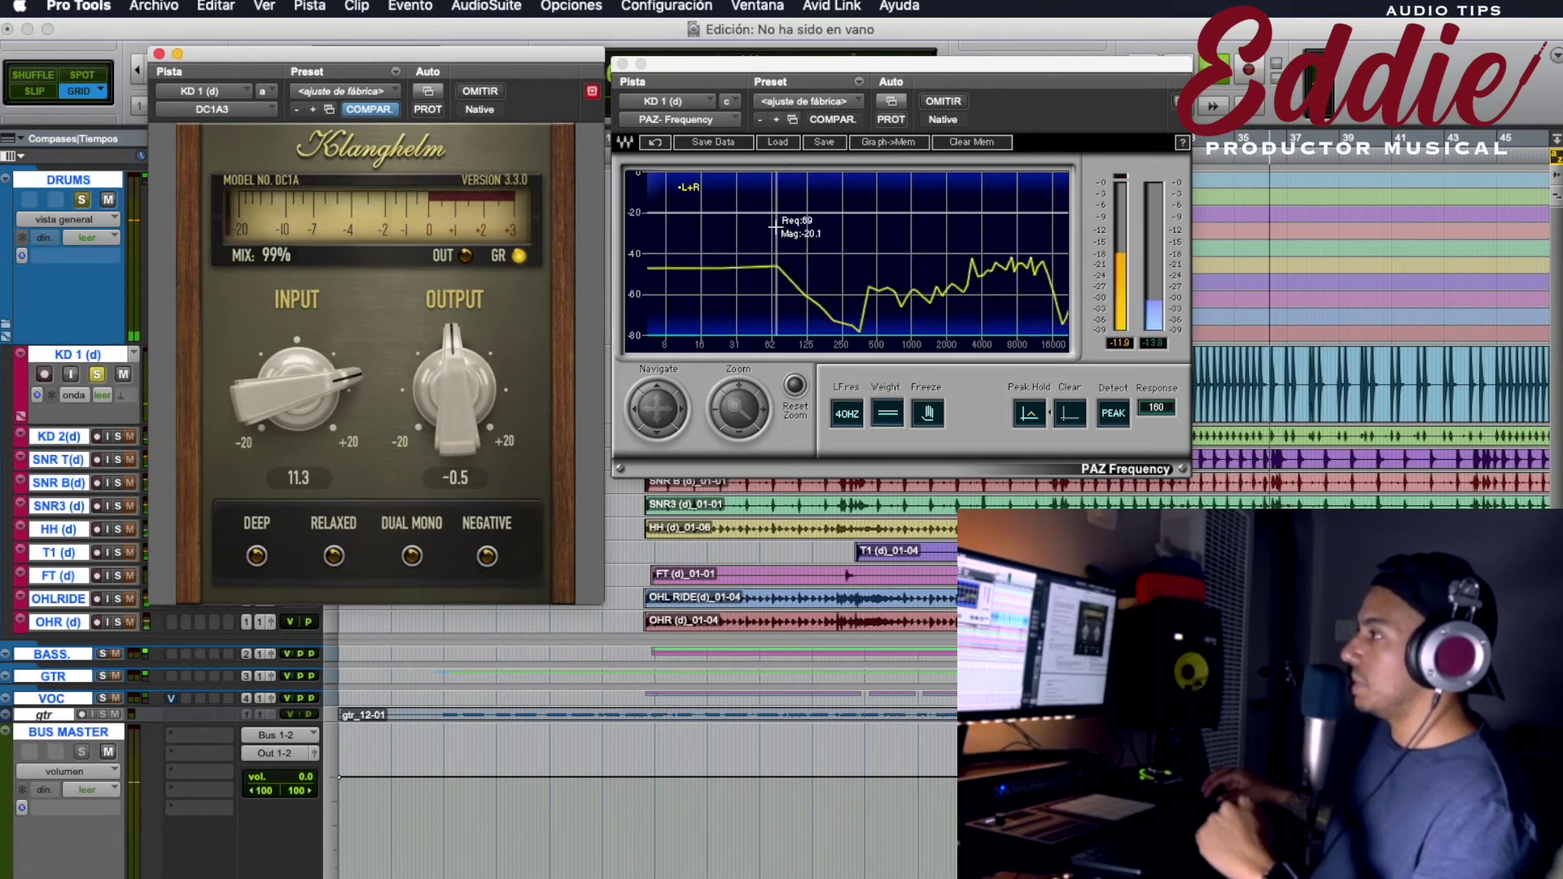
Raise the KD 1 compressor's input to 16.2, mark the kick's low-frequency peak in PAZ Frequency, and compare it with Deep on
left_click_drag(343, 371, 282, 317)
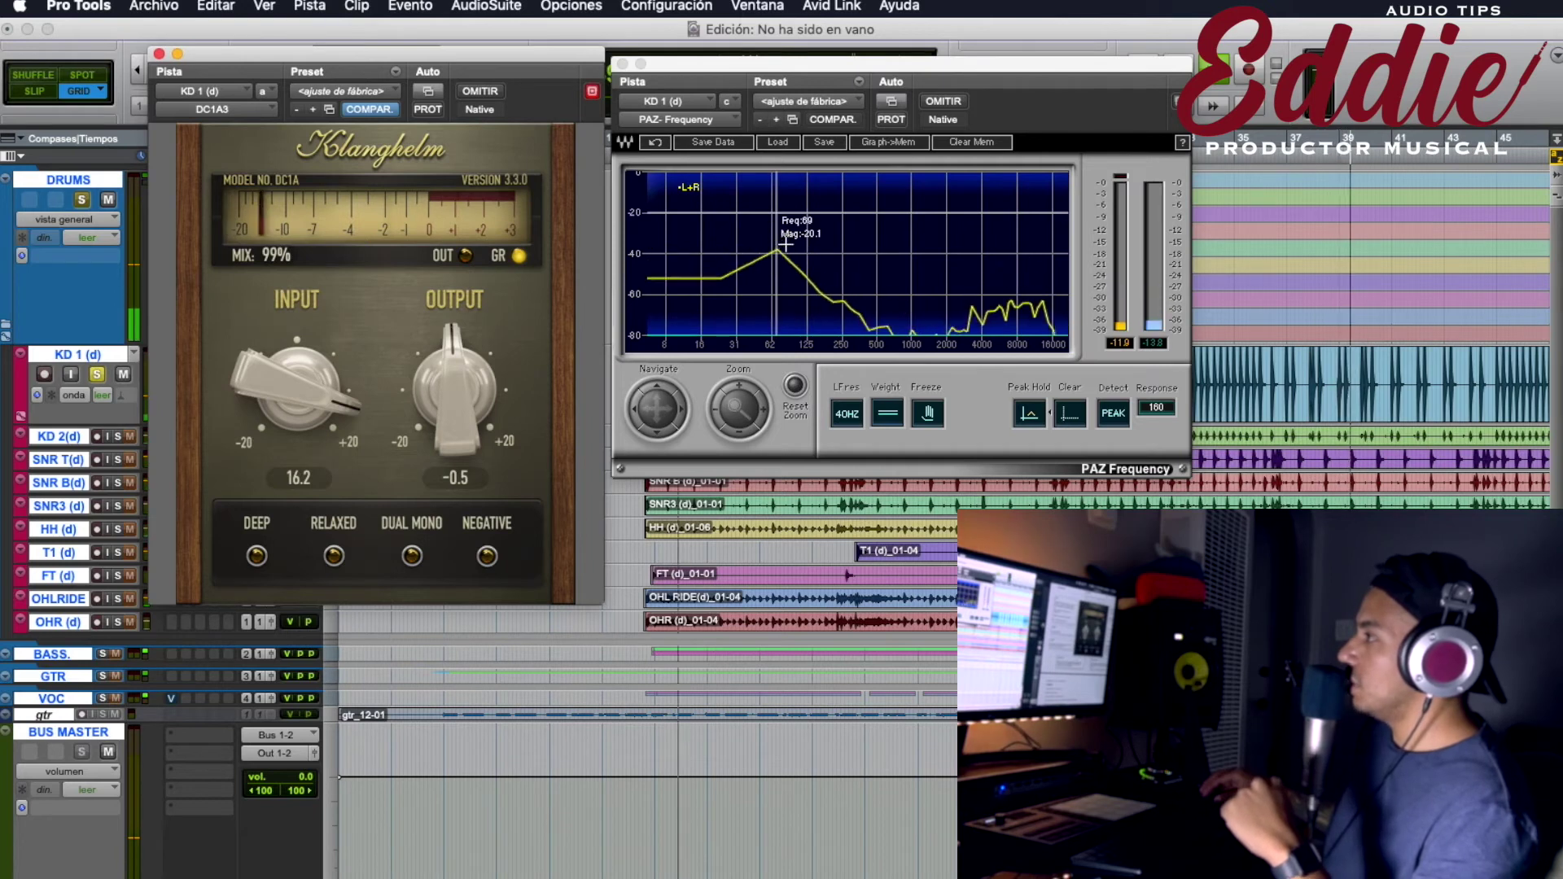
left_click(777, 246)
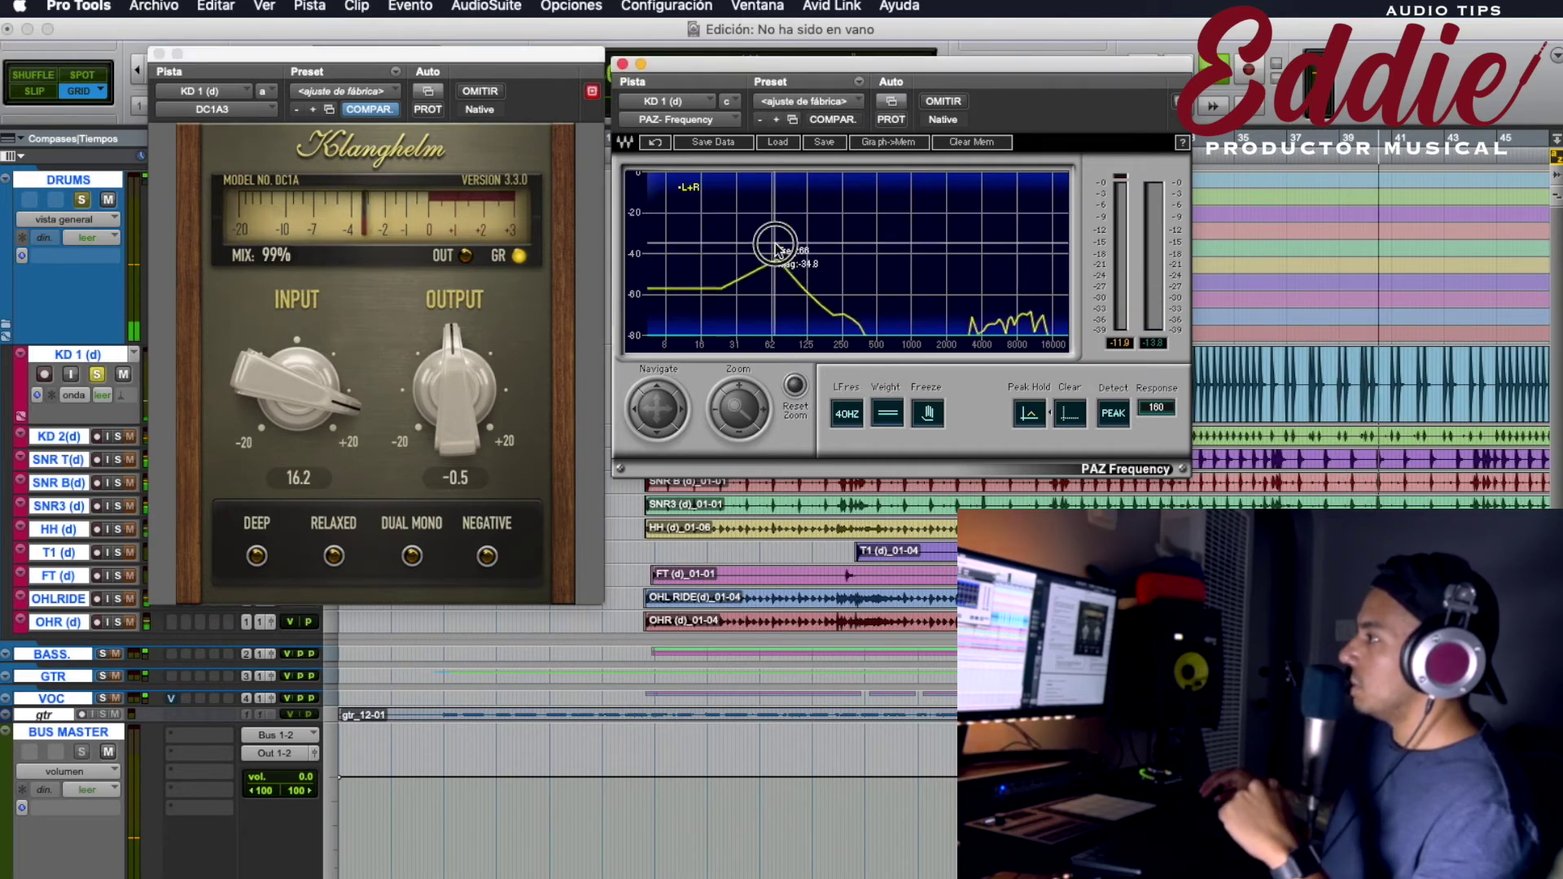
left_click(256, 557)
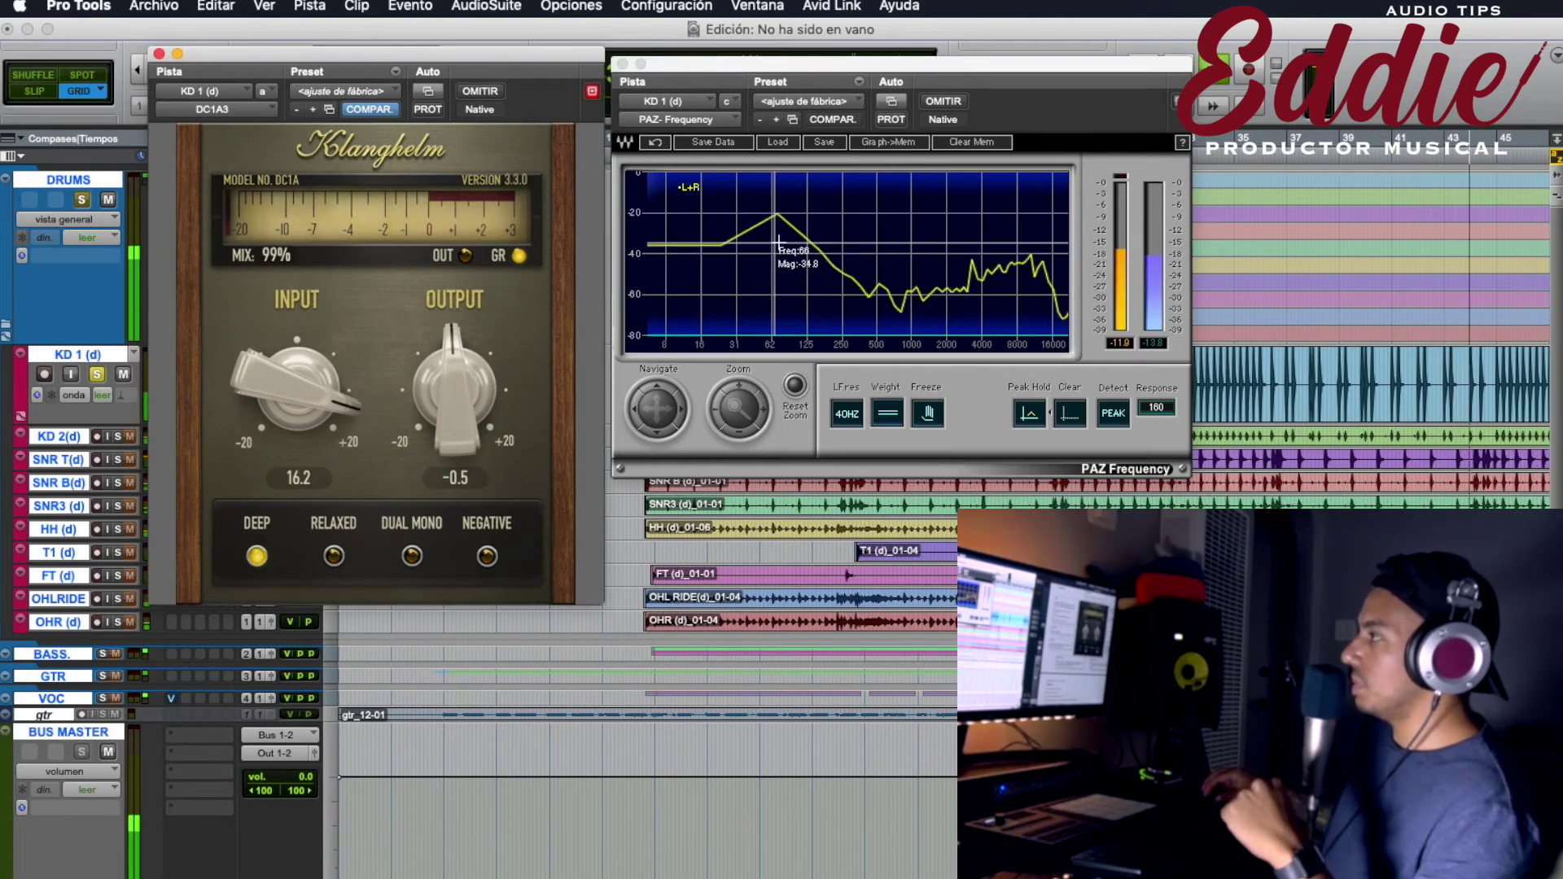
key("space")
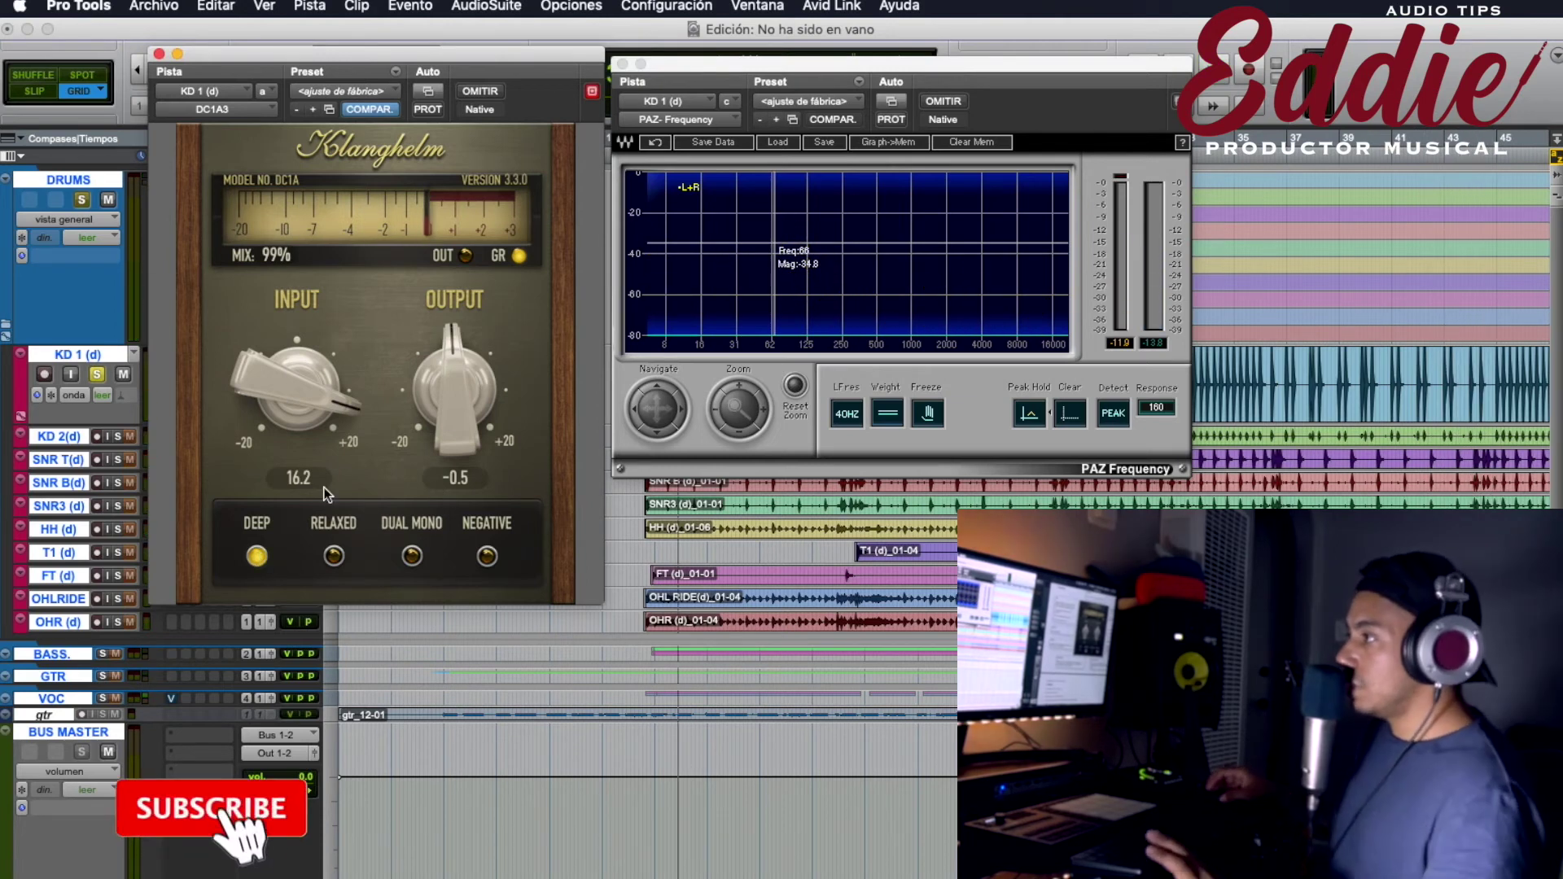
Play the kick with Negative on, input at 8.2 and output at 1.3, comparing the KD 1 compressor against bypass
key("space")
left_click(487, 556)
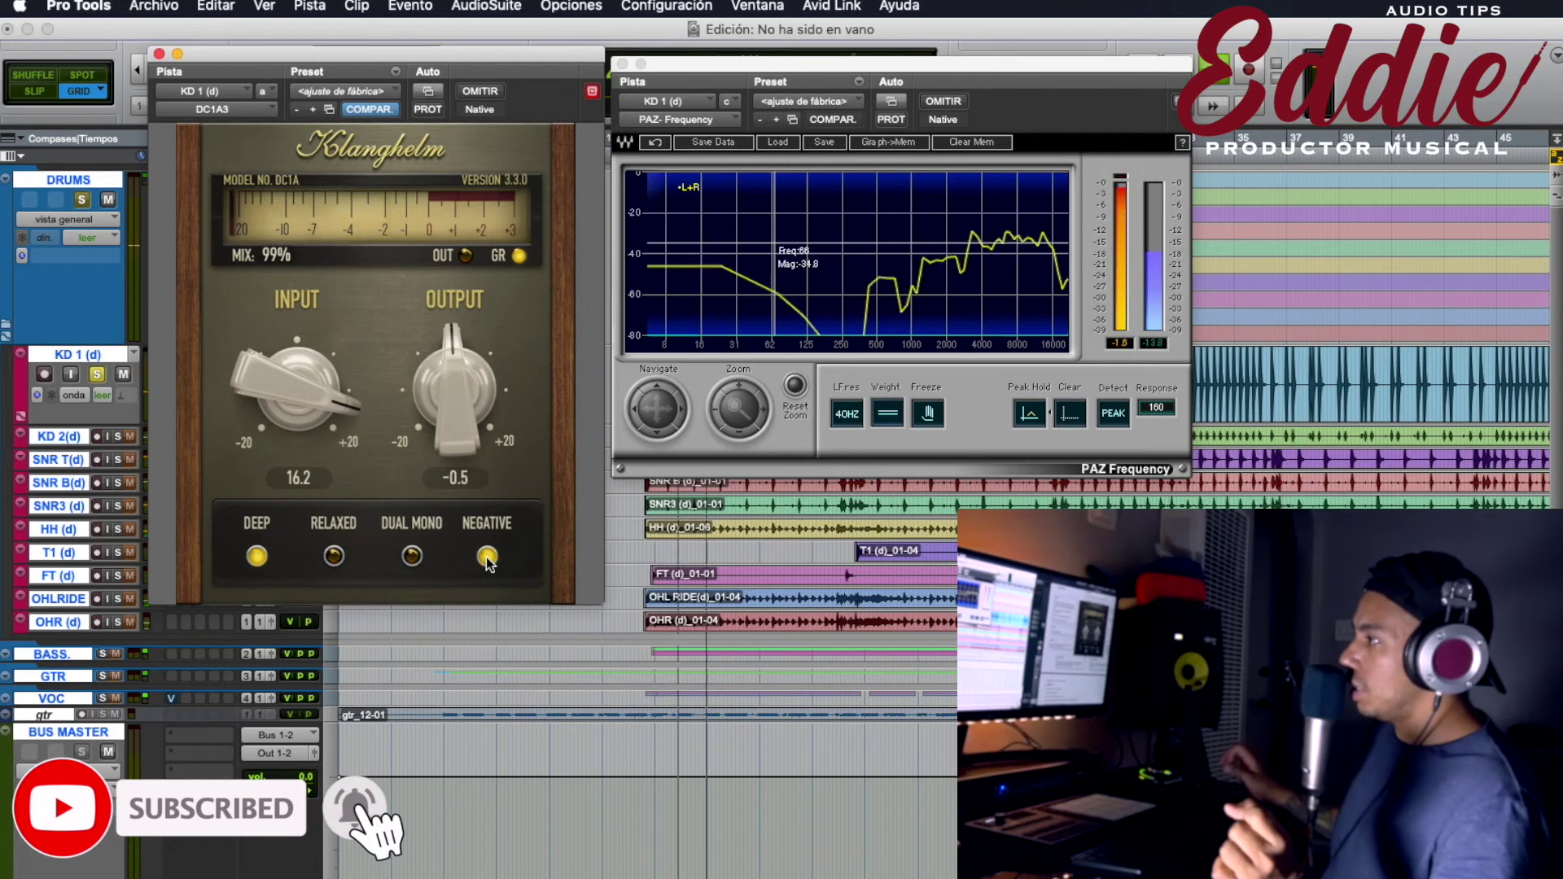
left_click_drag(245, 436, 240, 573)
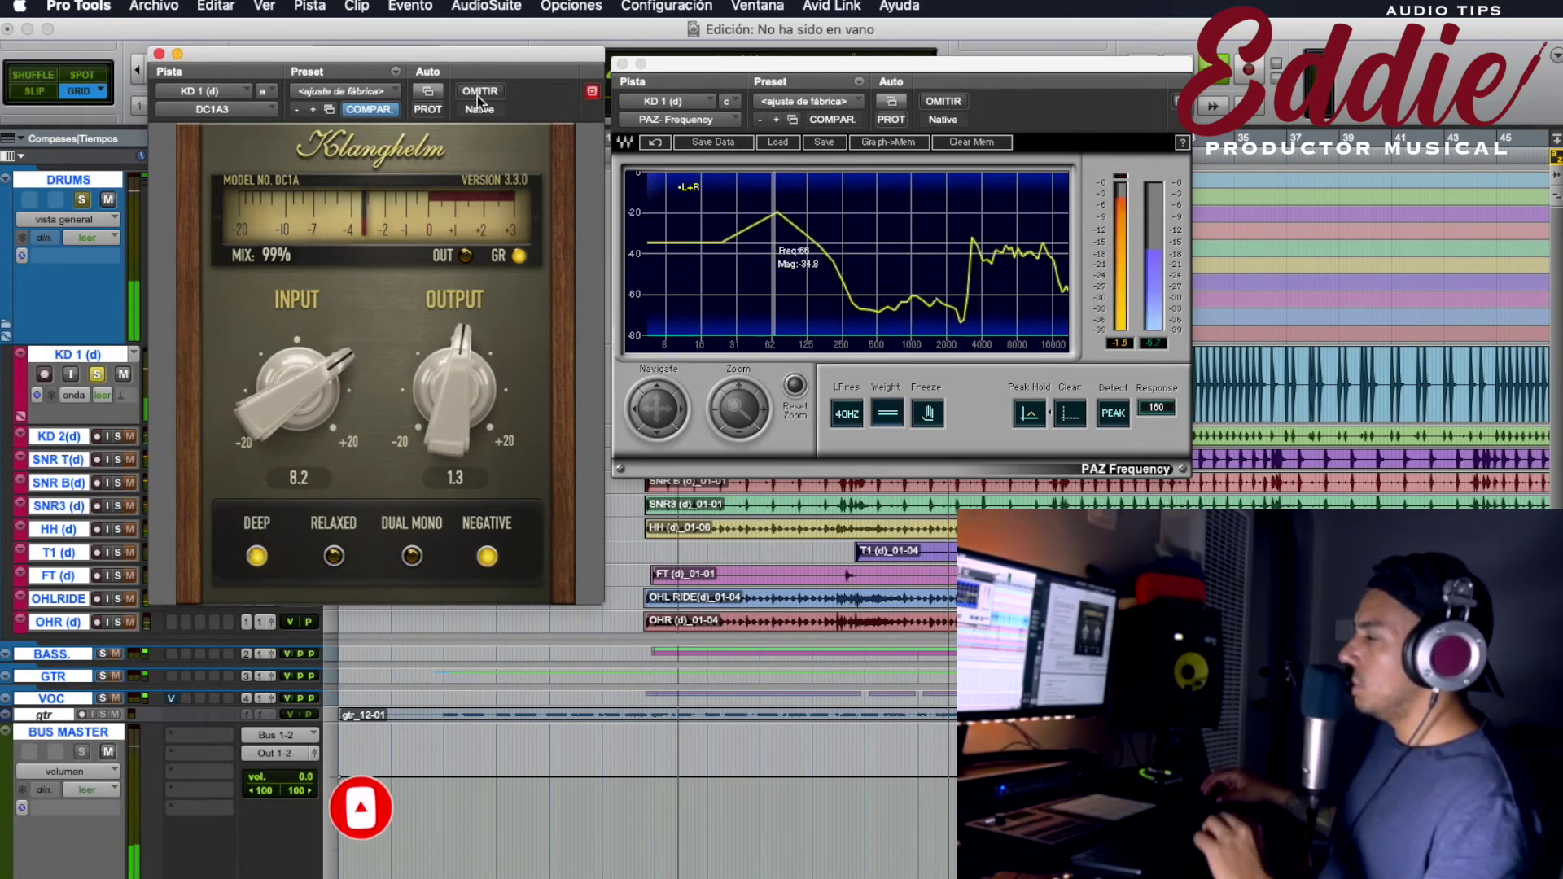
left_click(478, 94)
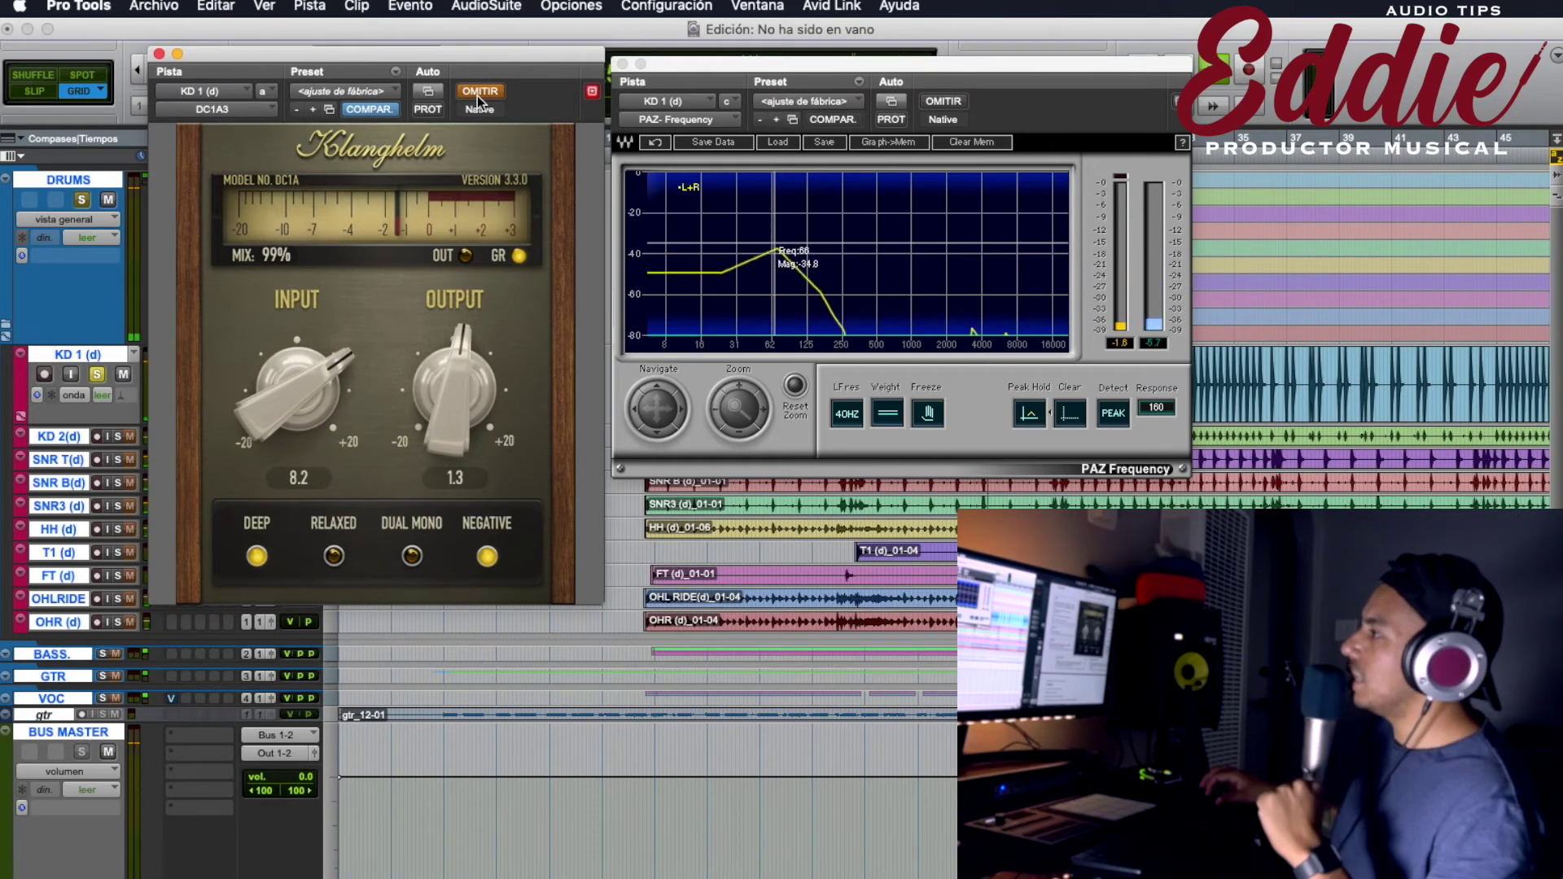
left_click(477, 96)
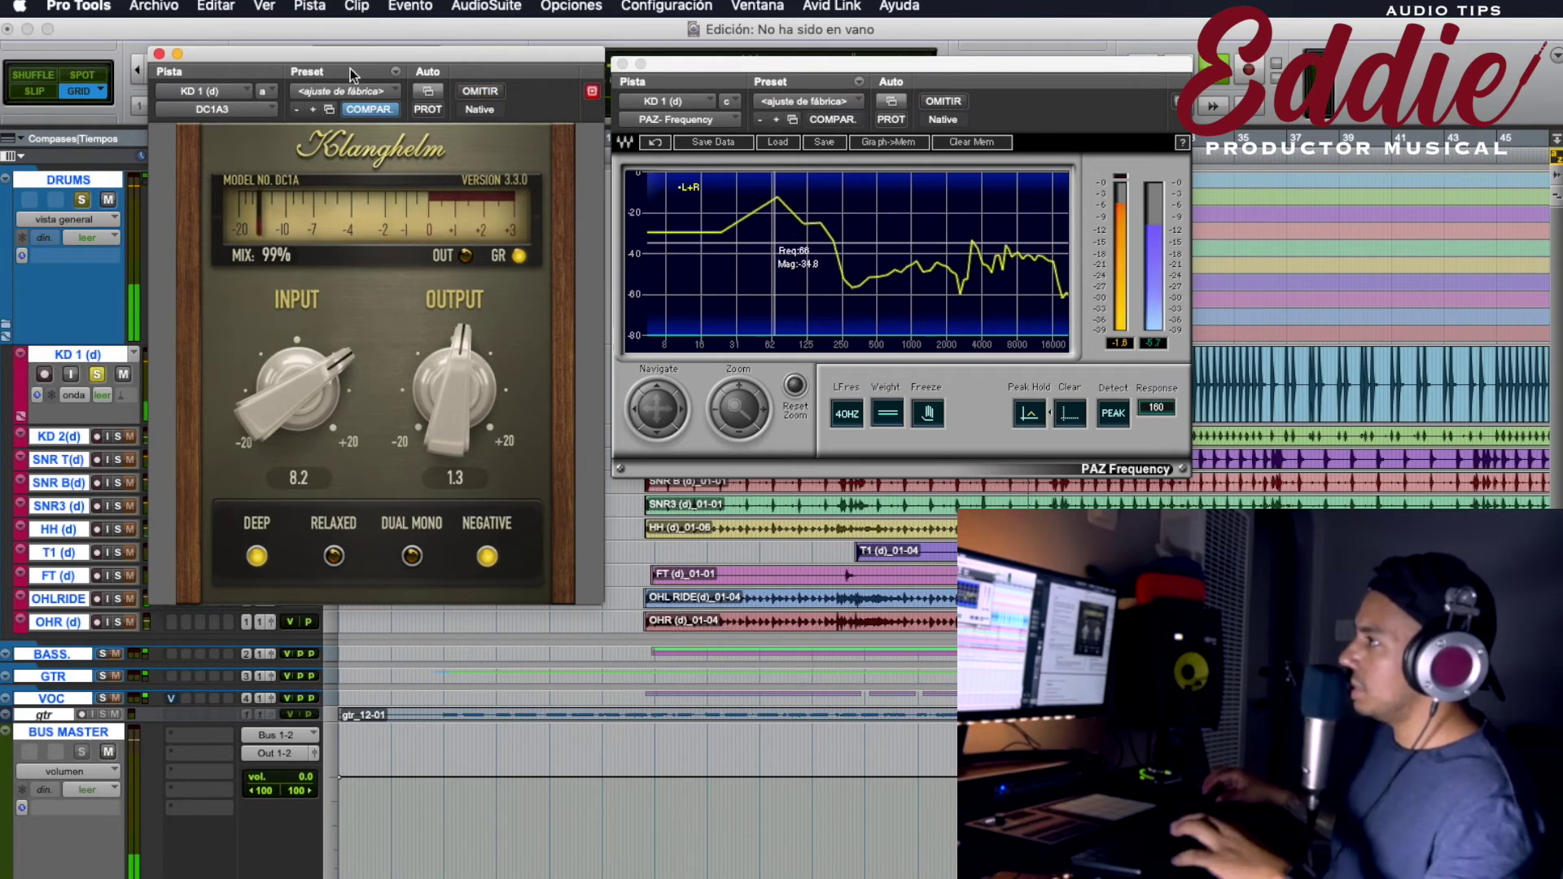
Close the KD 1 compressor and PAZ Frequency windows, unsolo the kick, and play the full drum bus
left_click(159, 55)
left_click(98, 375)
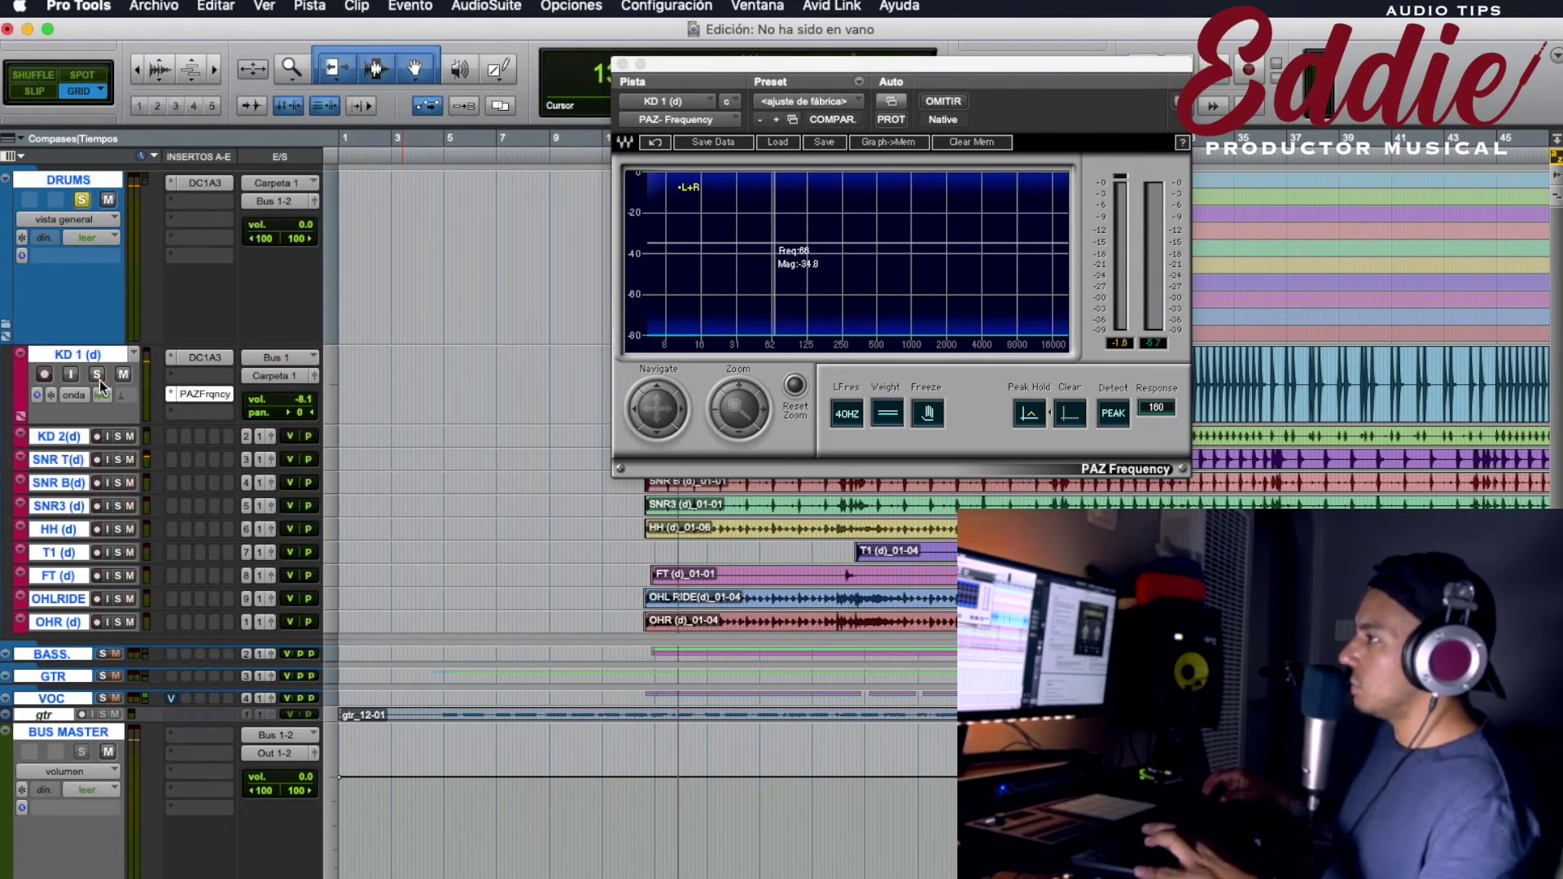
left_click_drag(719, 57, 401, 162)
key("space")
left_click(303, 167)
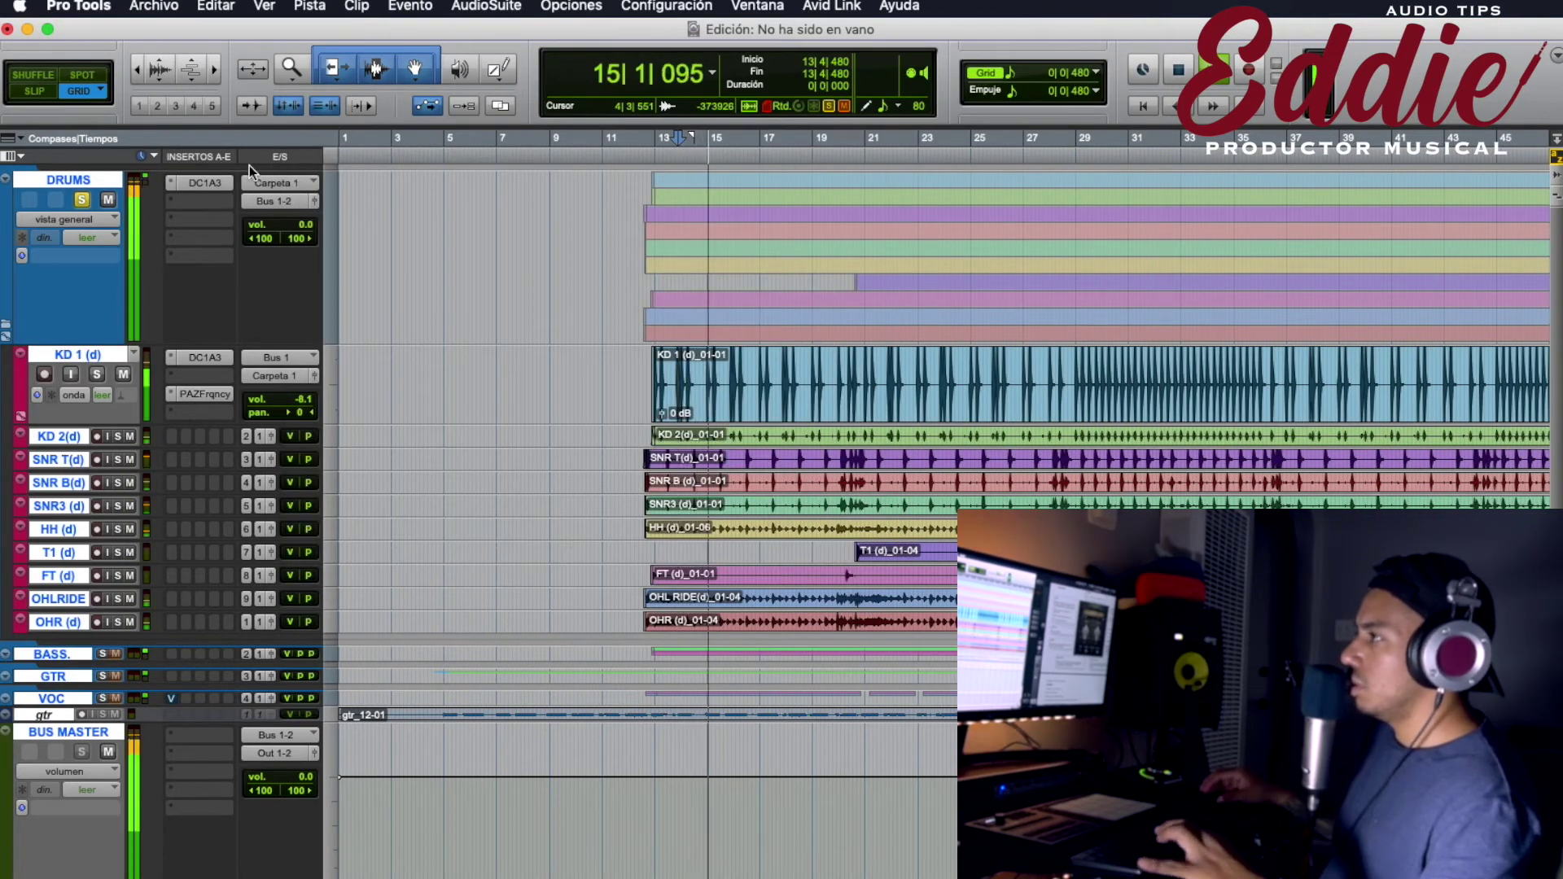
Adjust the KD 1 compressor's input while the full drums play, closing its window and stopping playback
scroll(241, 457, "down", 3)
scroll(232, 366, "up", 3)
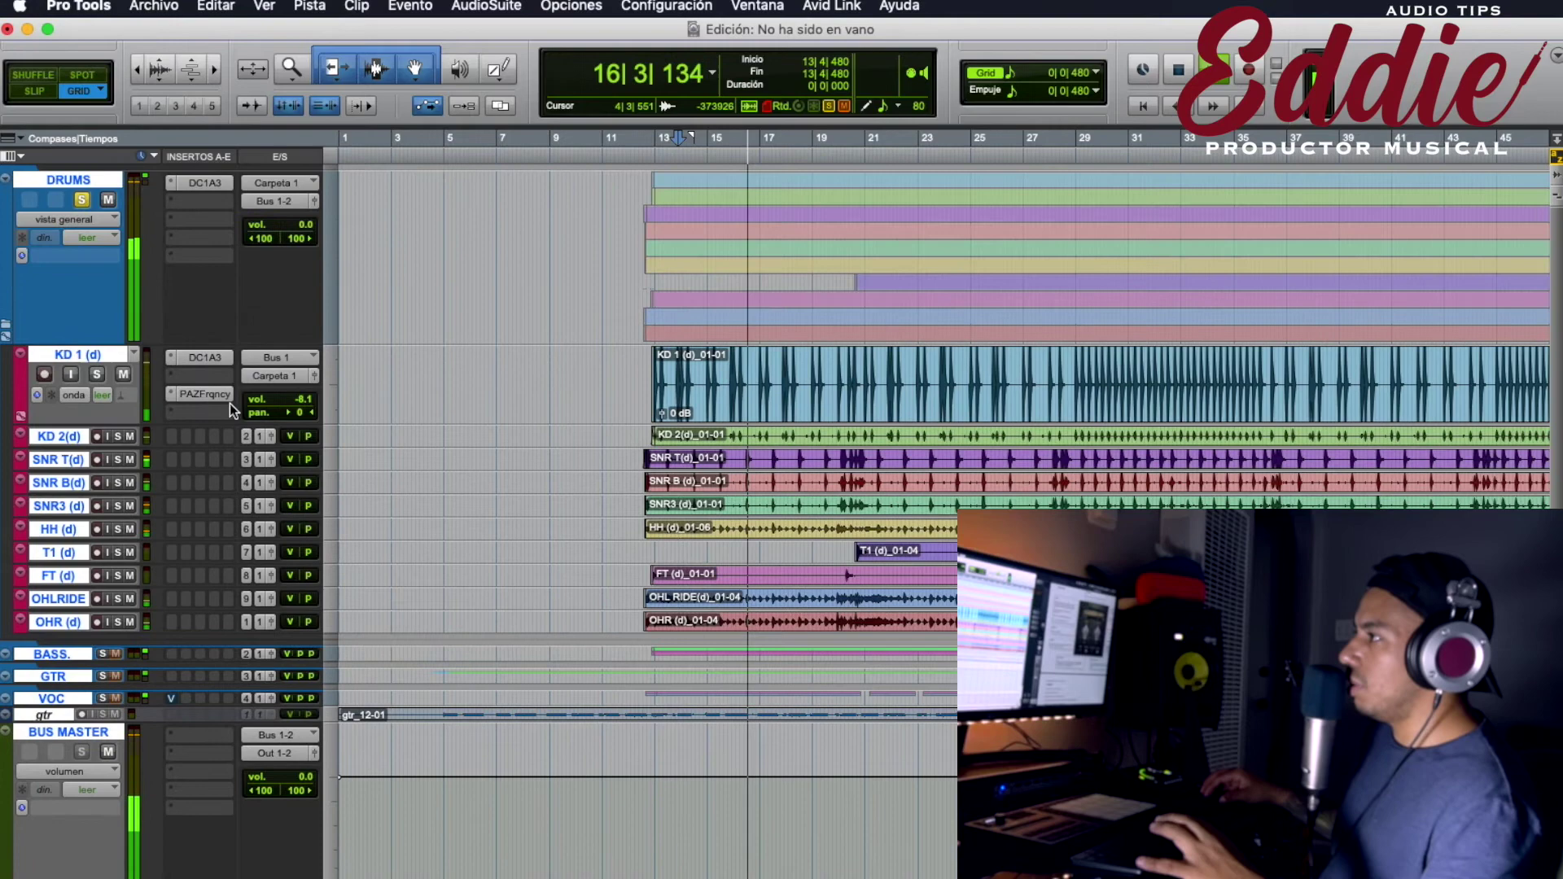
left_click(212, 353)
left_click_drag(252, 389, 252, 516)
left_click(159, 53)
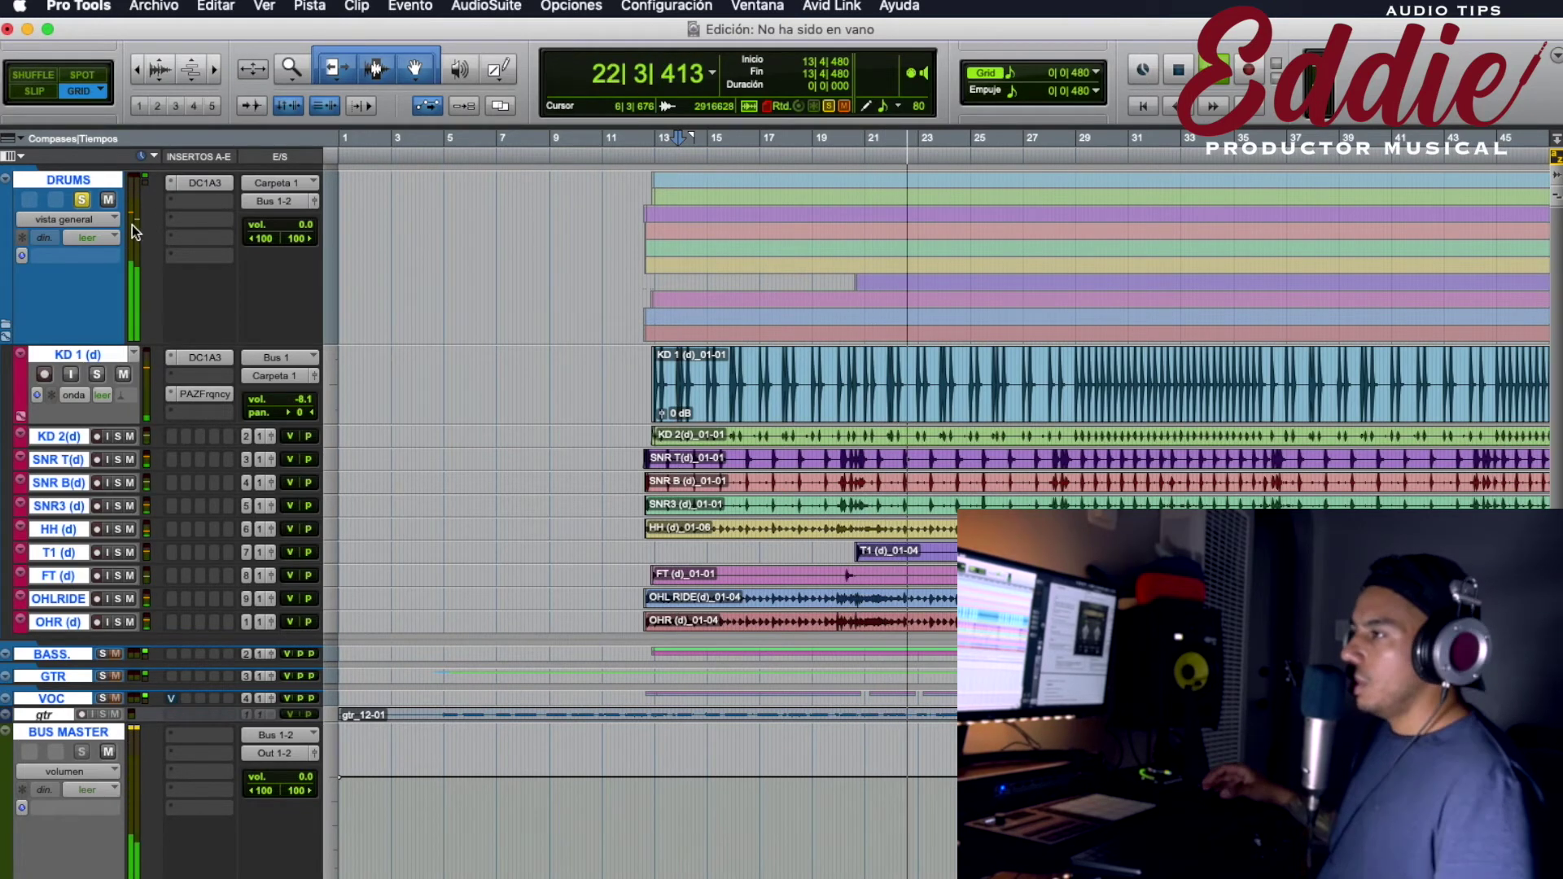
key("space")
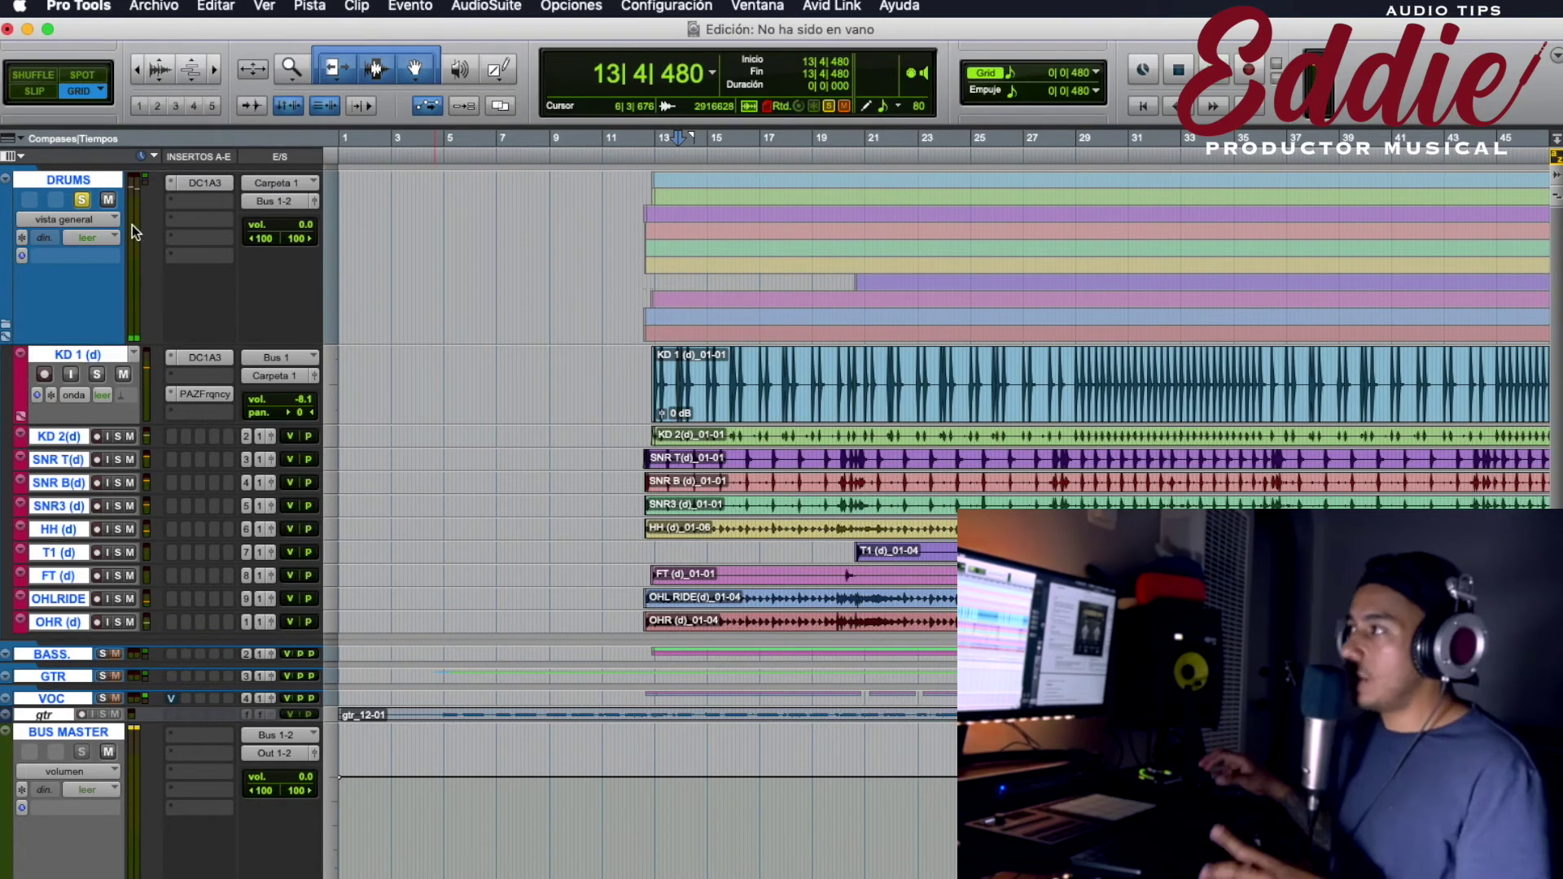
left_click(230, 183)
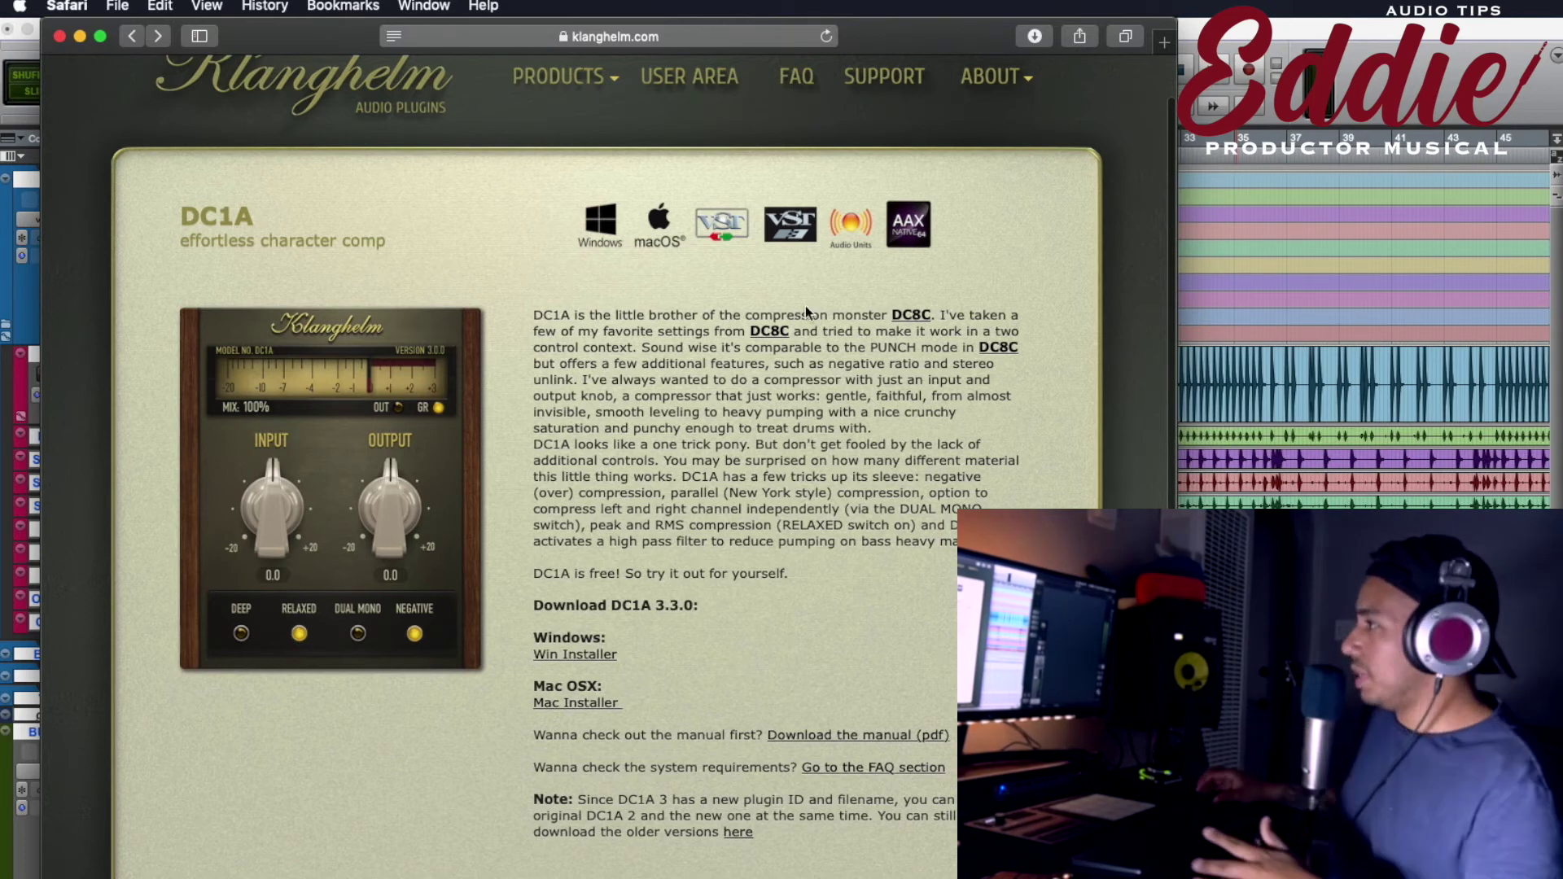
Review the DC1A product page on klanghelm.com in Safari and download the Mac installer for DC1A 3.3.0
left_click_drag(665, 434, 946, 763)
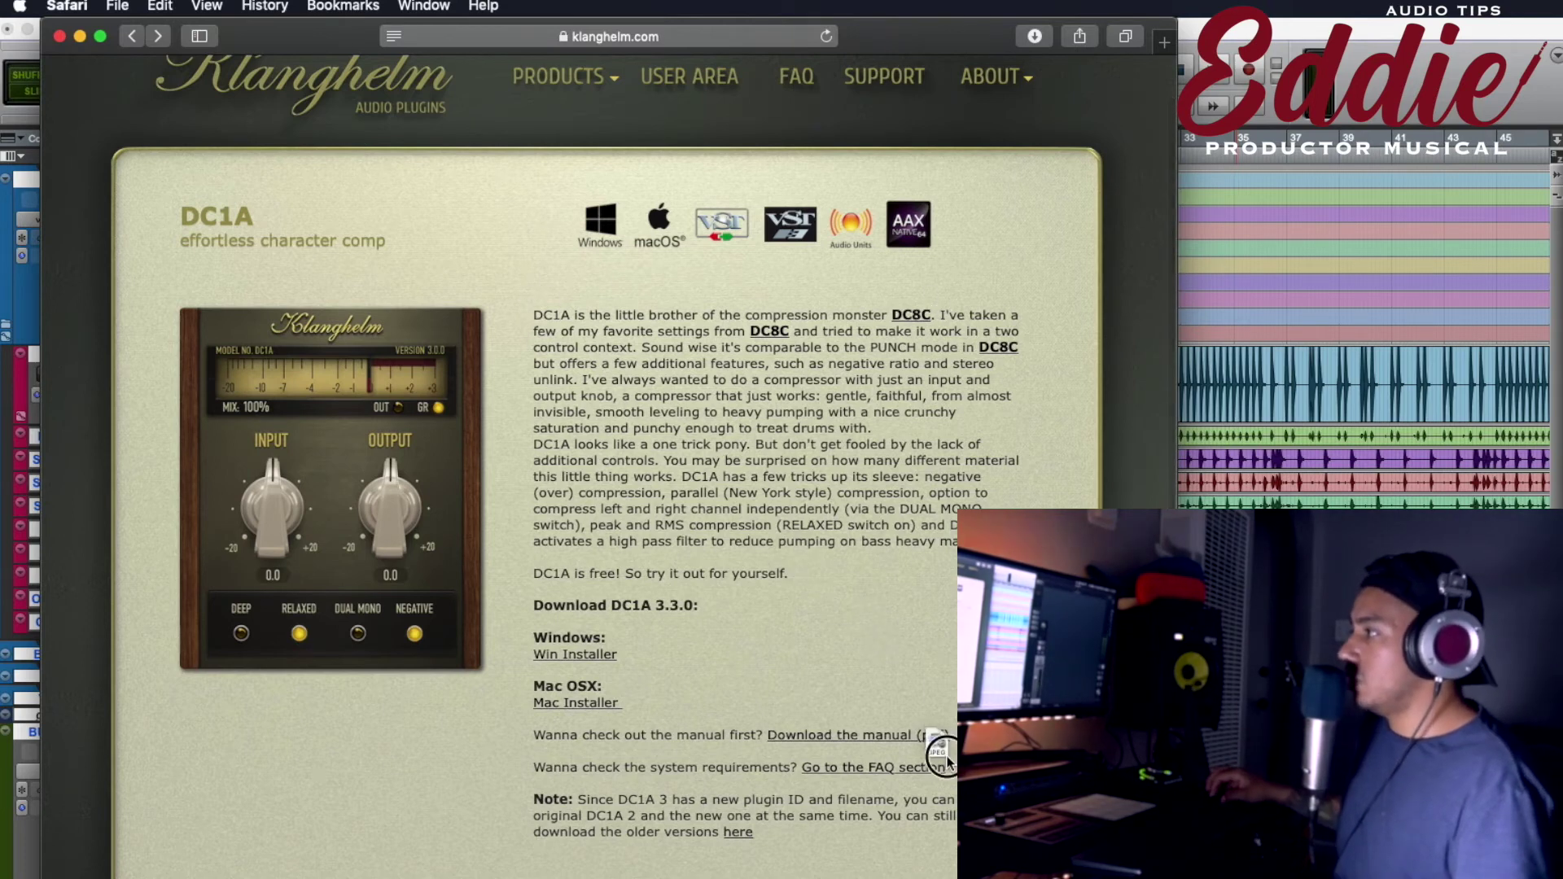
left_click_drag(591, 571, 788, 579)
left_click(729, 582)
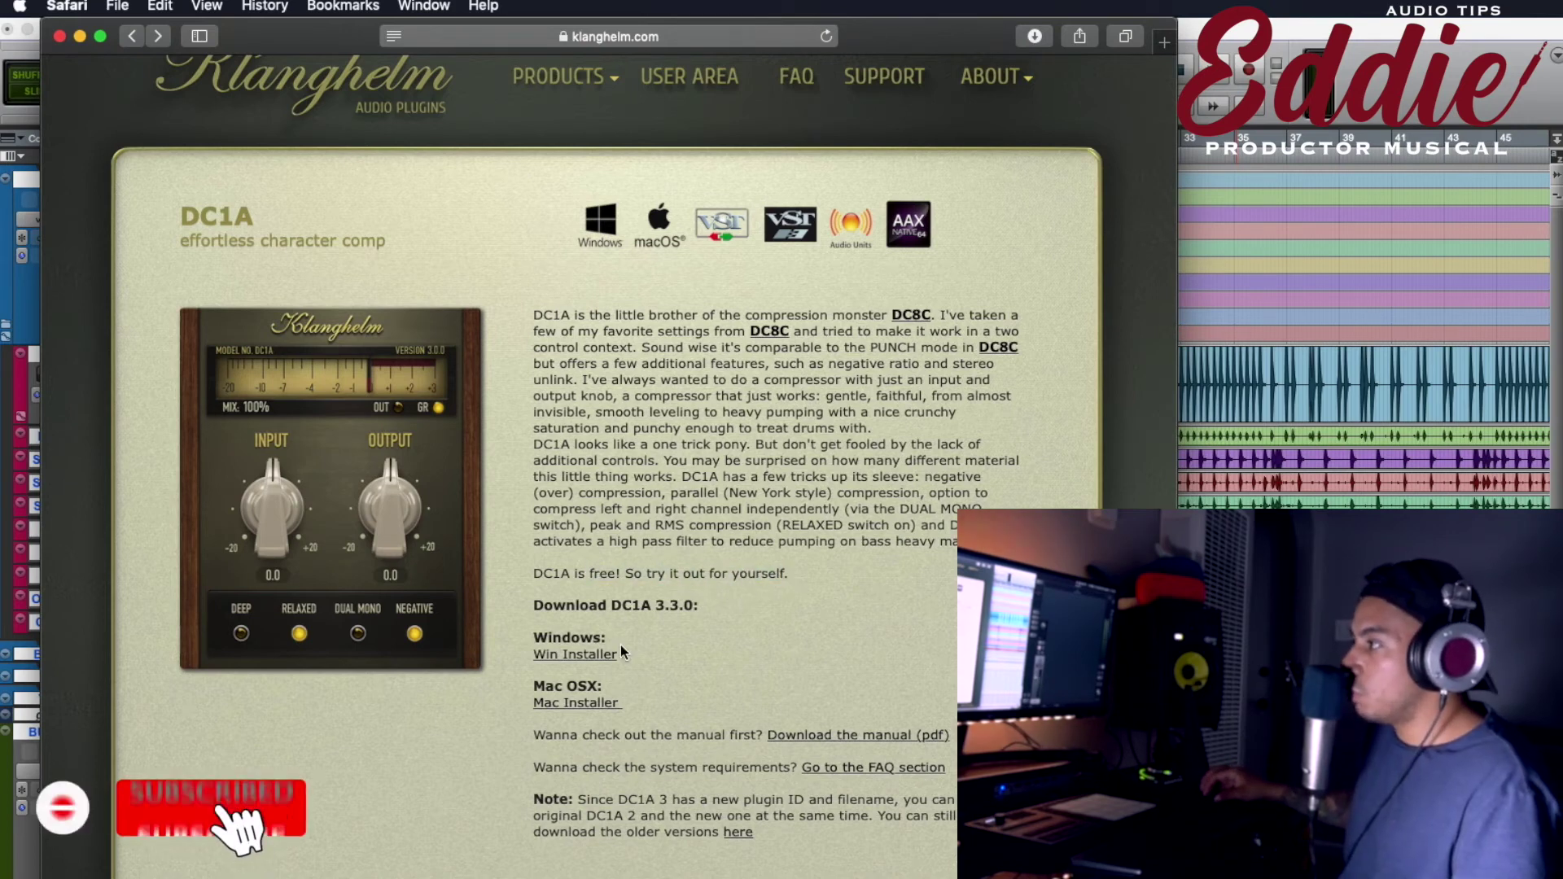
scroll(590, 657, "down", 1)
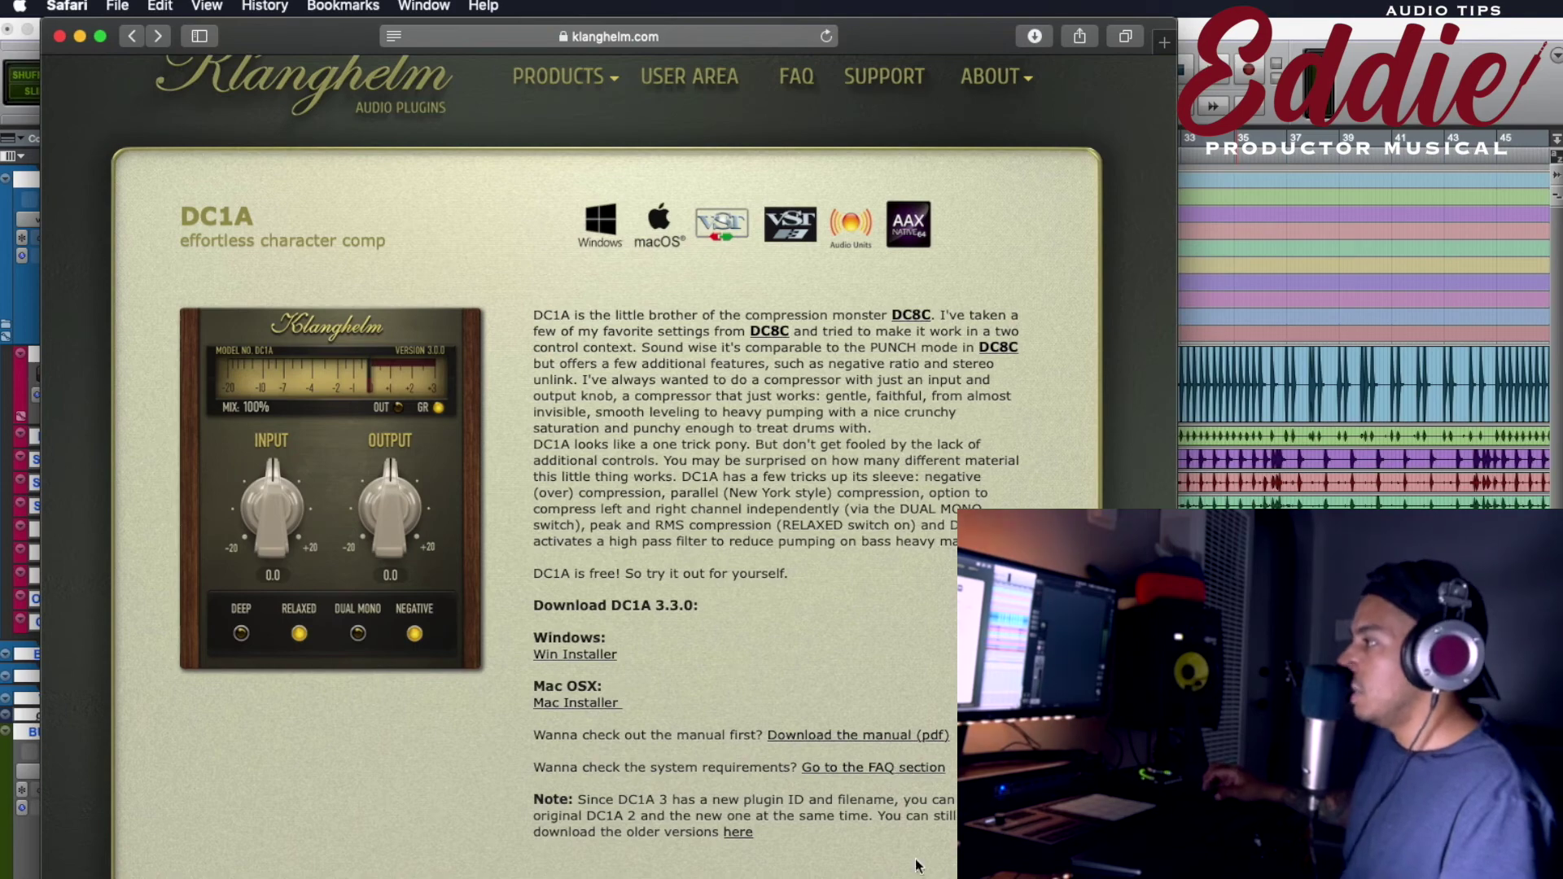
left_click(593, 710)
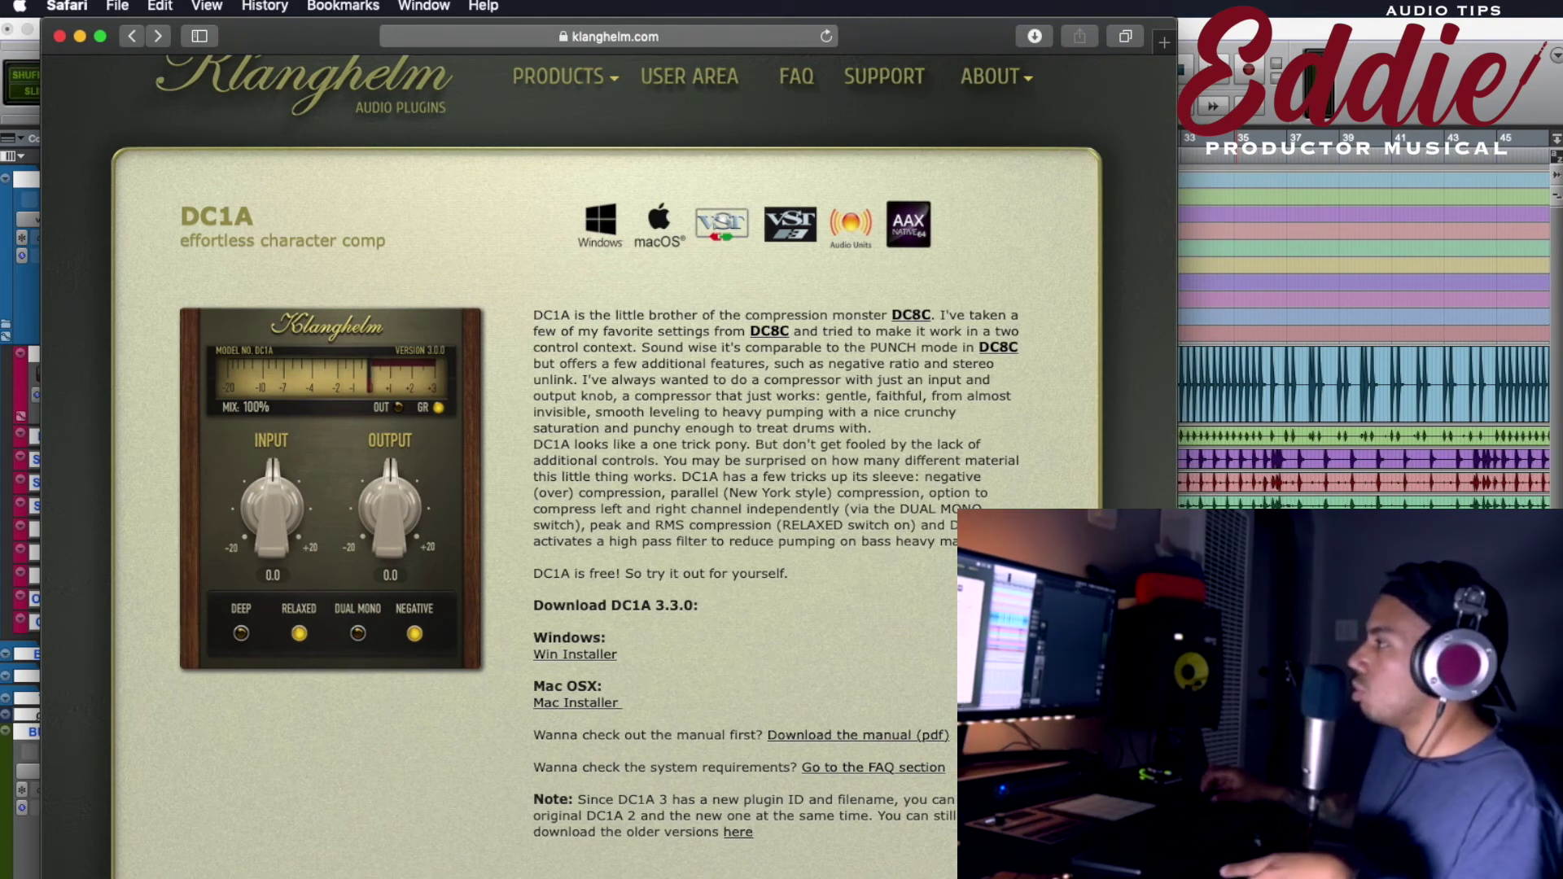
Preview changelog.txt and the DC1A3-manual in the DC1A3 installer folder
left_click(530, 251)
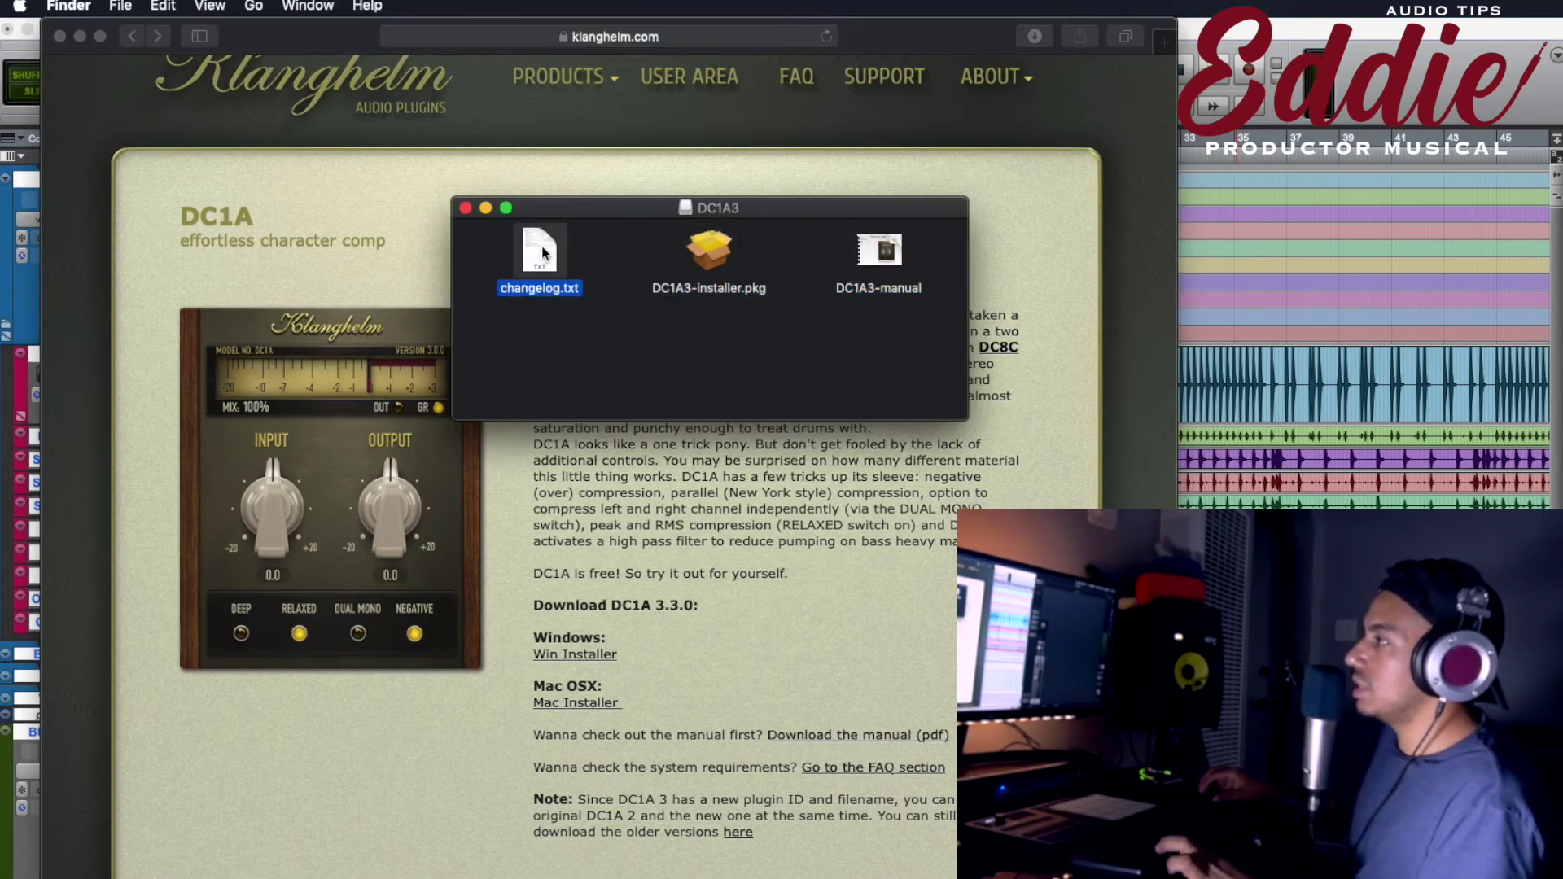
key("space")
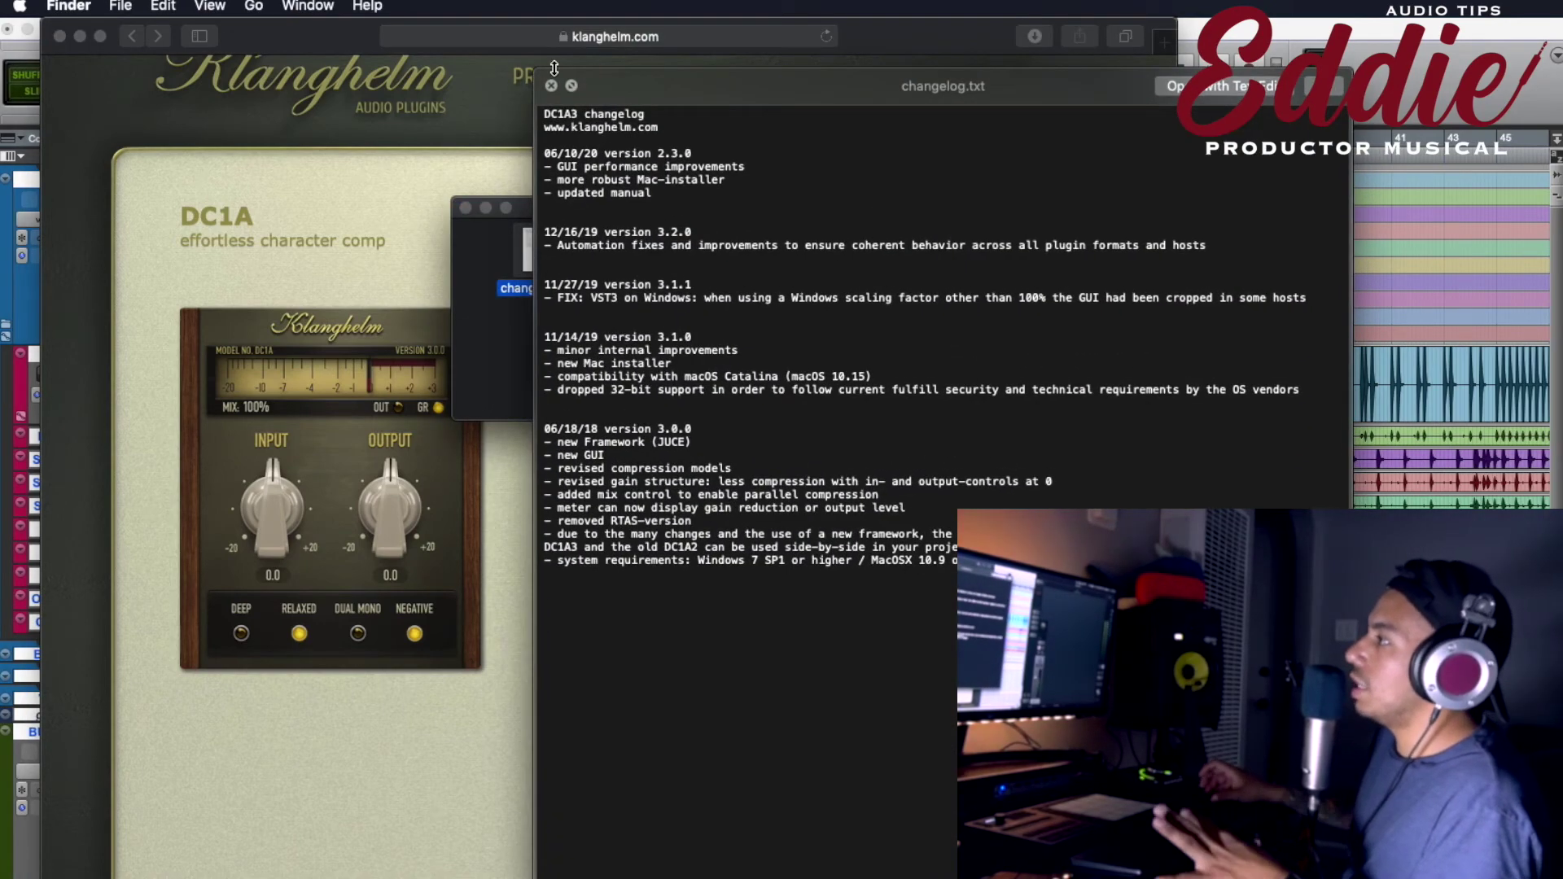
key("space")
left_click(726, 259)
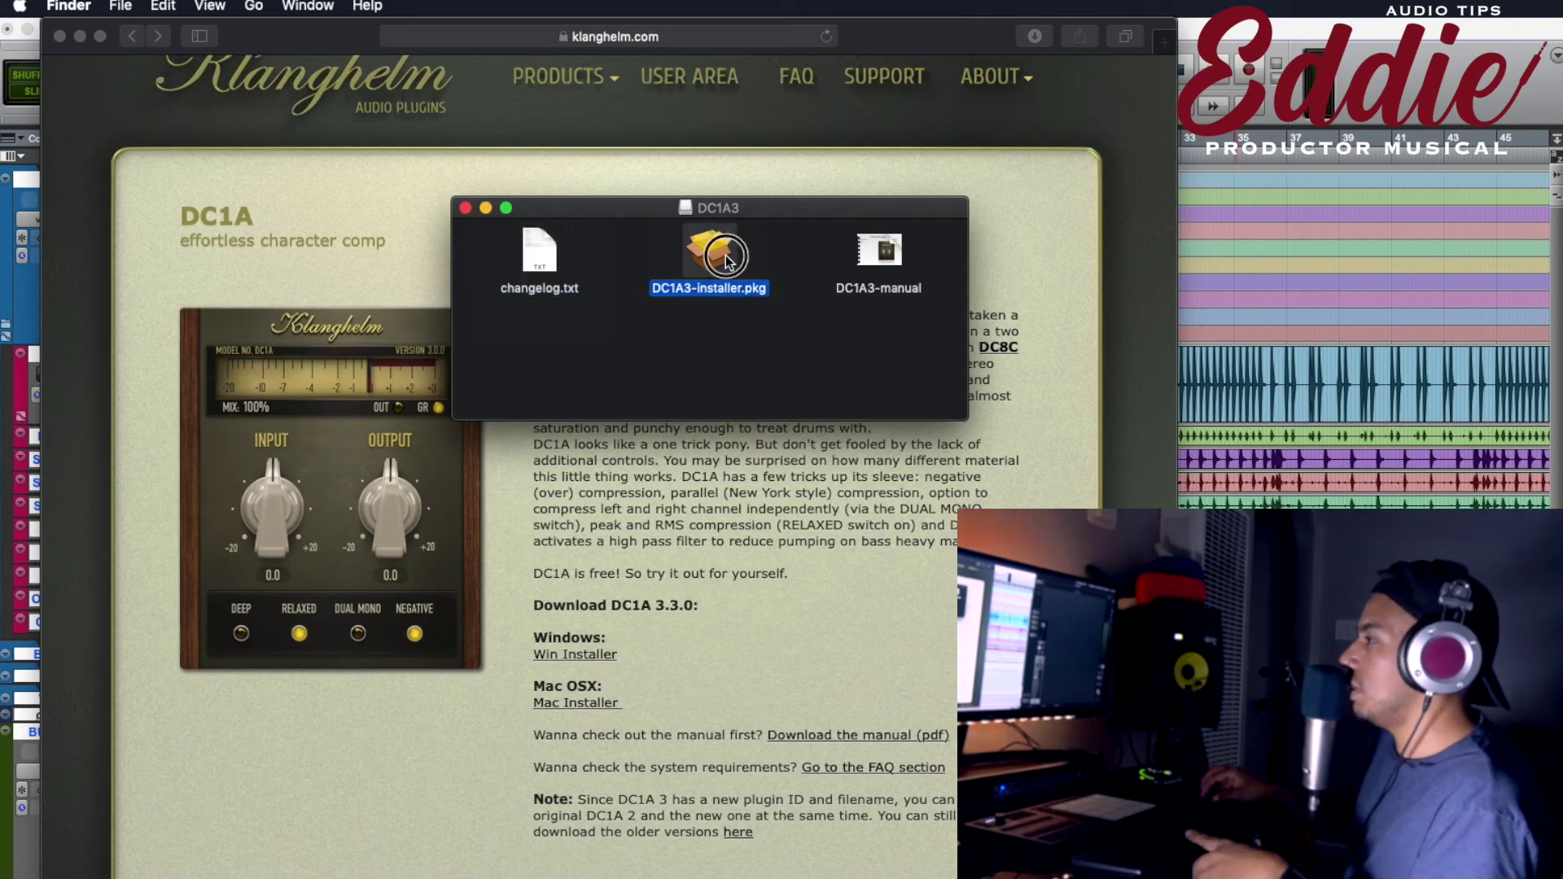
left_click(887, 255)
key("space")
scroll(934, 541, "down", 5)
key("space")
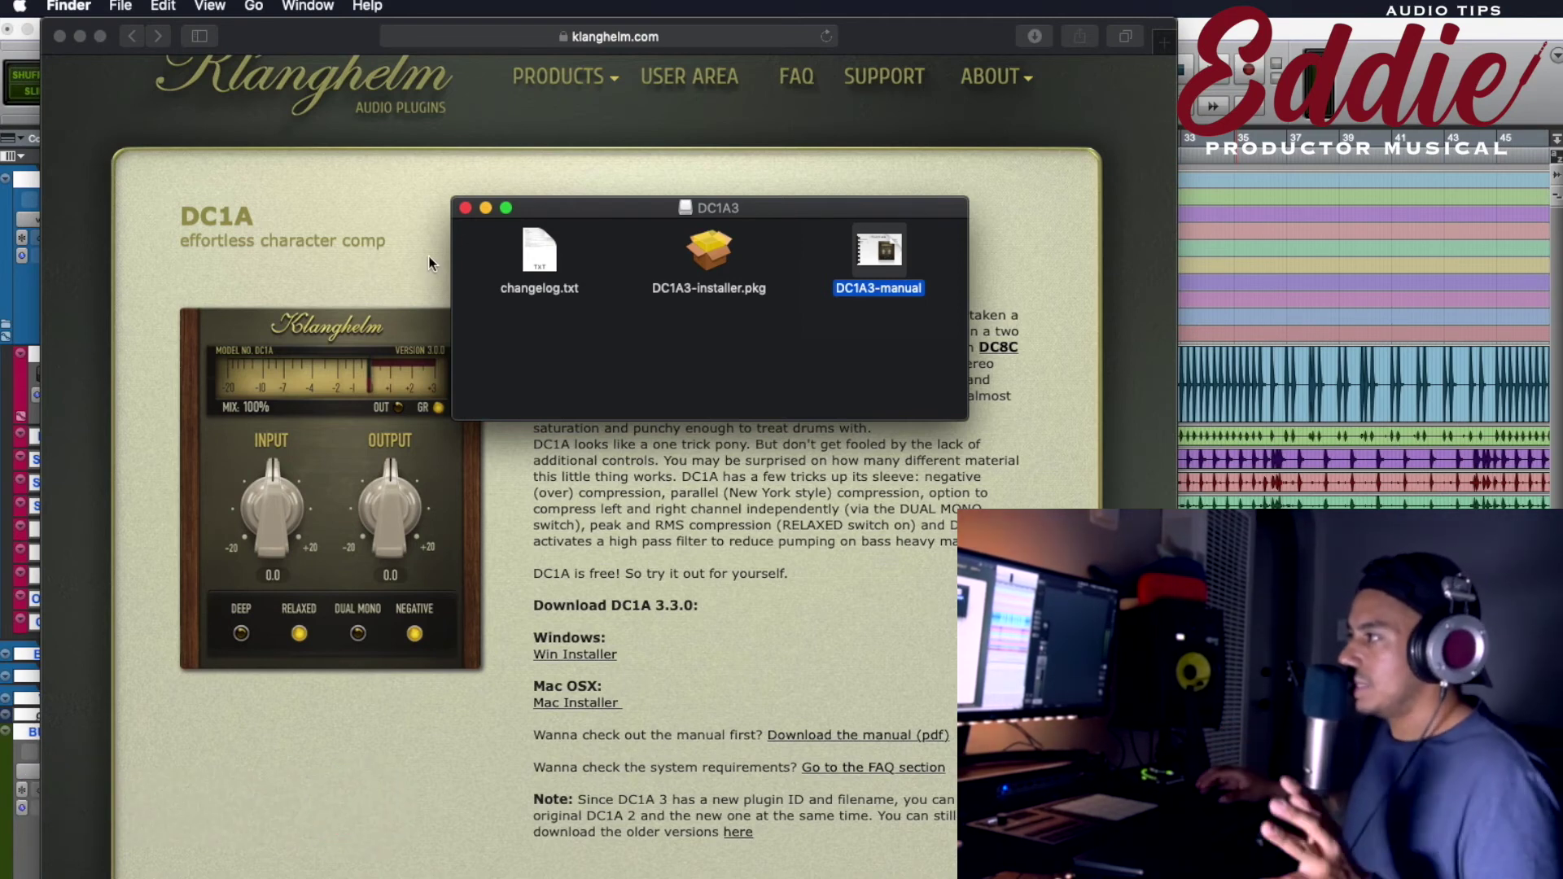
Launch DC1A3-installer.pkg and continue through the introduction and Read Me pages to the software license agreement
left_click(737, 238)
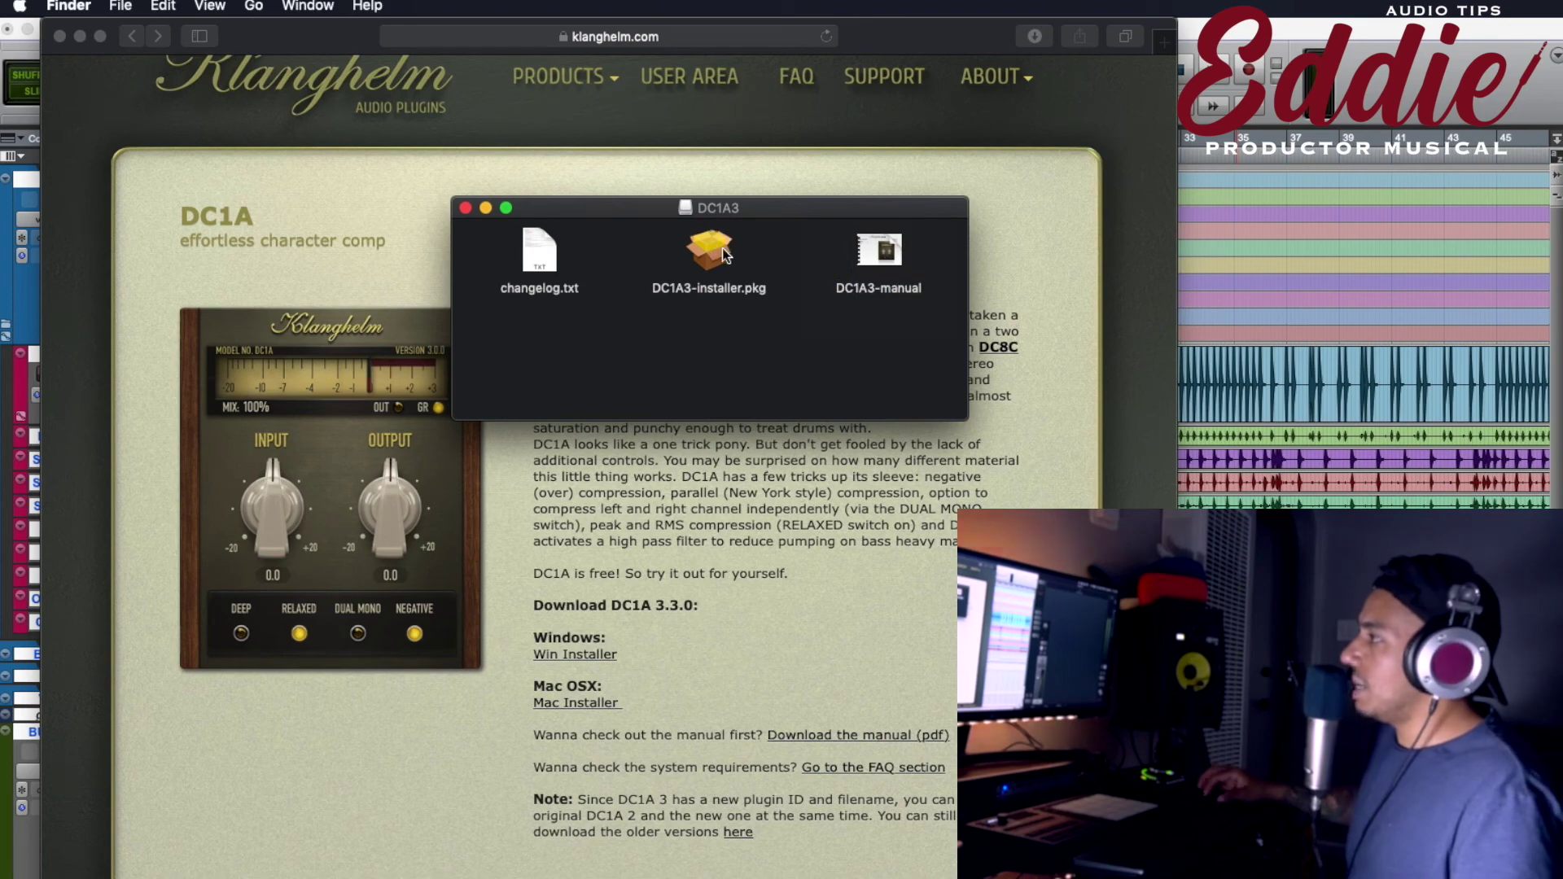
left_click(721, 248)
double_click(723, 255)
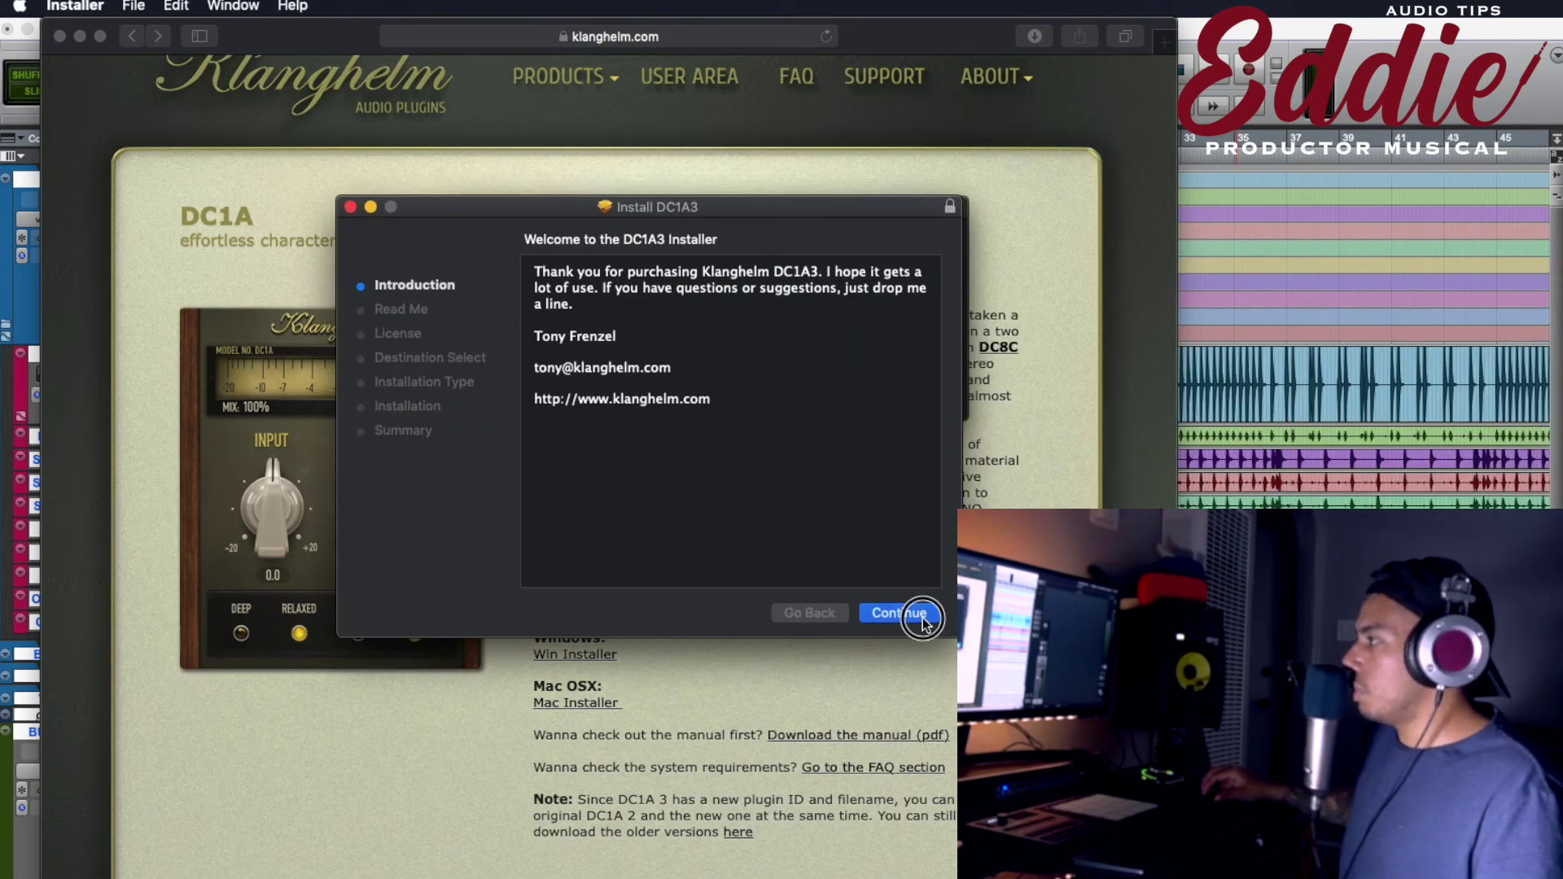
left_click(922, 623)
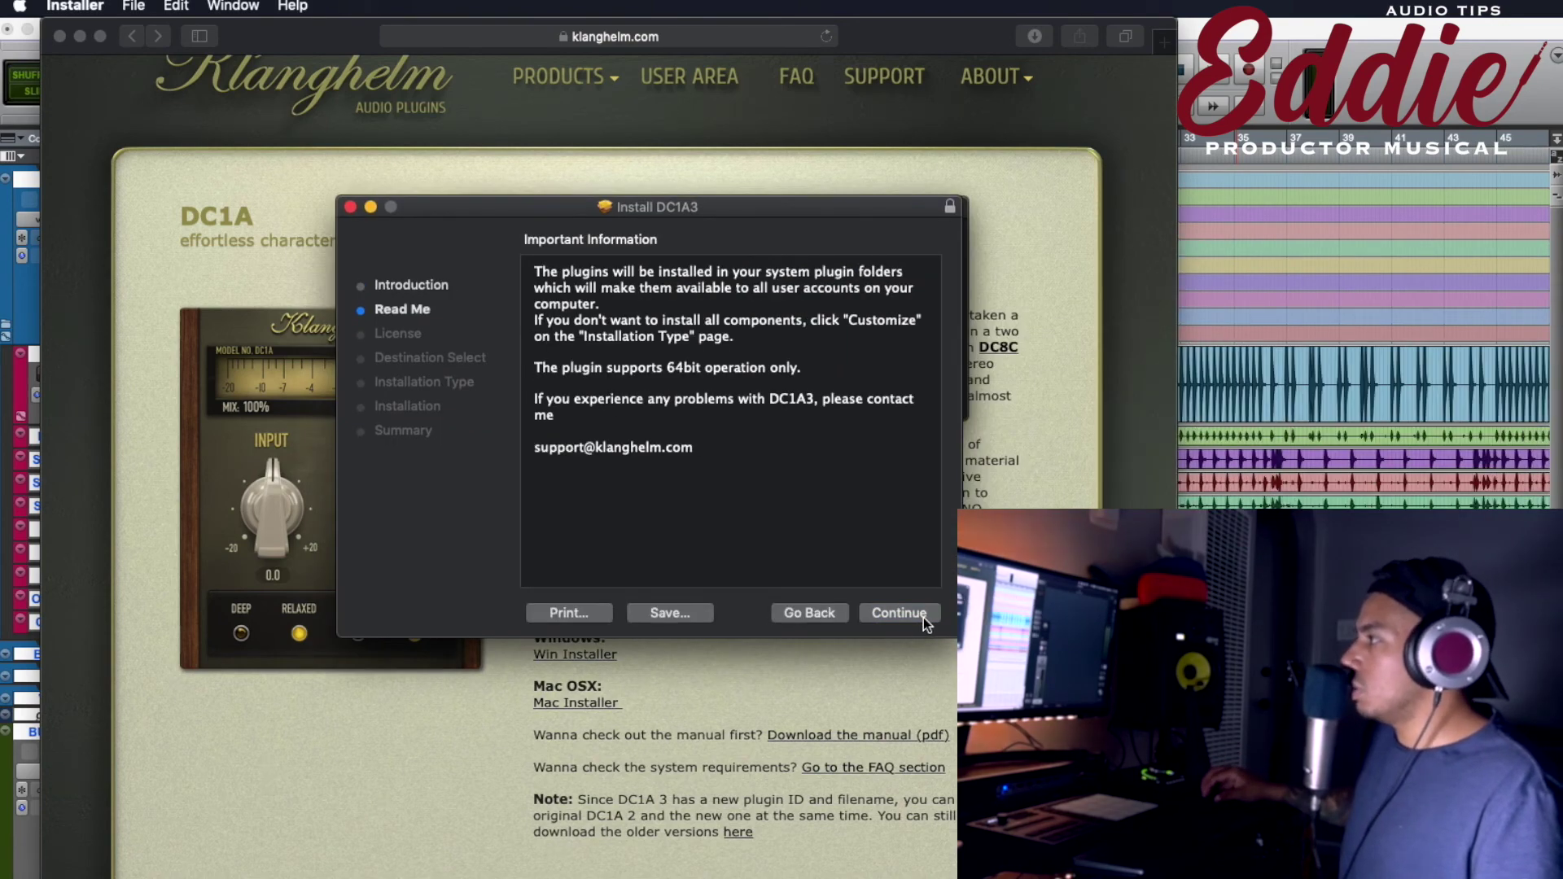
left_click(922, 624)
left_click(924, 626)
left_click(872, 373)
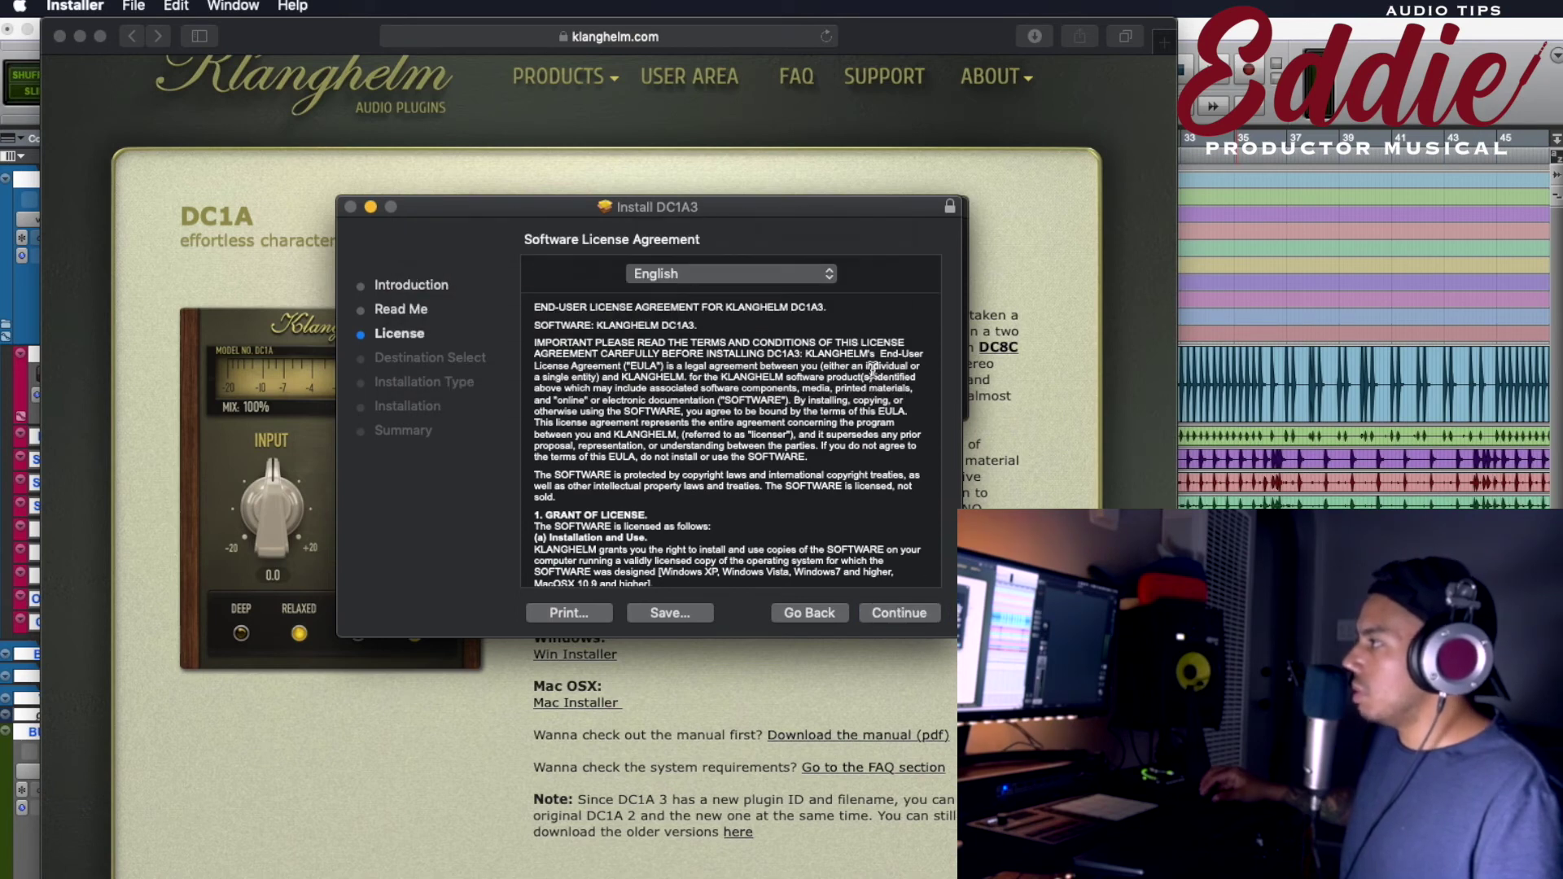